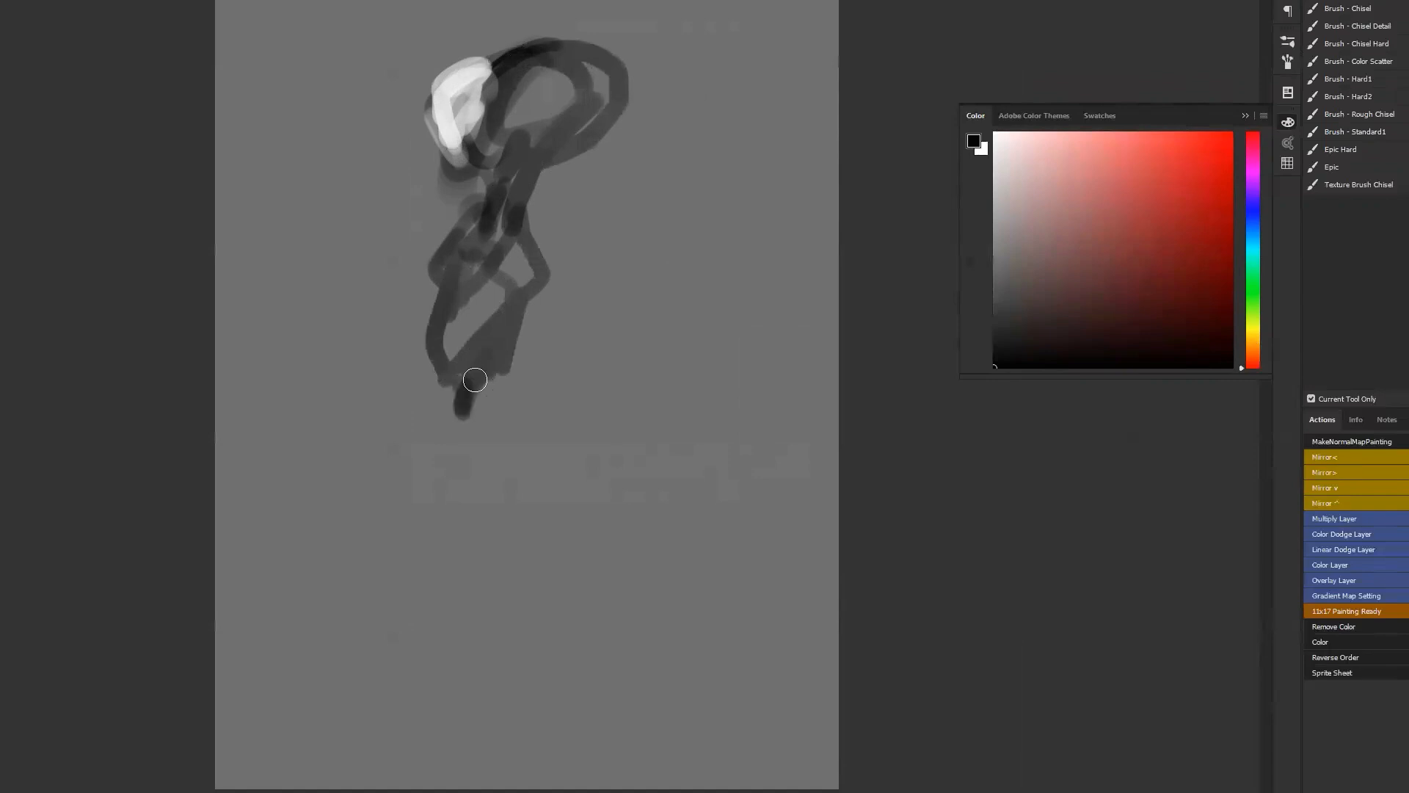
# Rough in the waist and hip outline below the torso with dark strokes, and flip the canvas horizontally
pyautogui.keyDown('alt'); pyautogui.click(535, 336); pyautogui.keyUp('alt')
pyautogui.moveTo(544, 299)
pyautogui.mouseDown()
pyautogui.moveTo(488, 384)
pyautogui.moveTo(530, 309)
pyautogui.mouseUp()
pyautogui.press('d')
pyautogui.moveTo(449, 373)
pyautogui.mouseDown()
pyautogui.moveTo(428, 457)
pyautogui.moveTo(458, 503)
pyautogui.moveTo(494, 435)
pyautogui.moveTo(484, 495)
pyautogui.moveTo(451, 505)
pyautogui.mouseUp()
pyautogui.press('ctrl')
pyautogui.hotkey('ctrl', 'f')
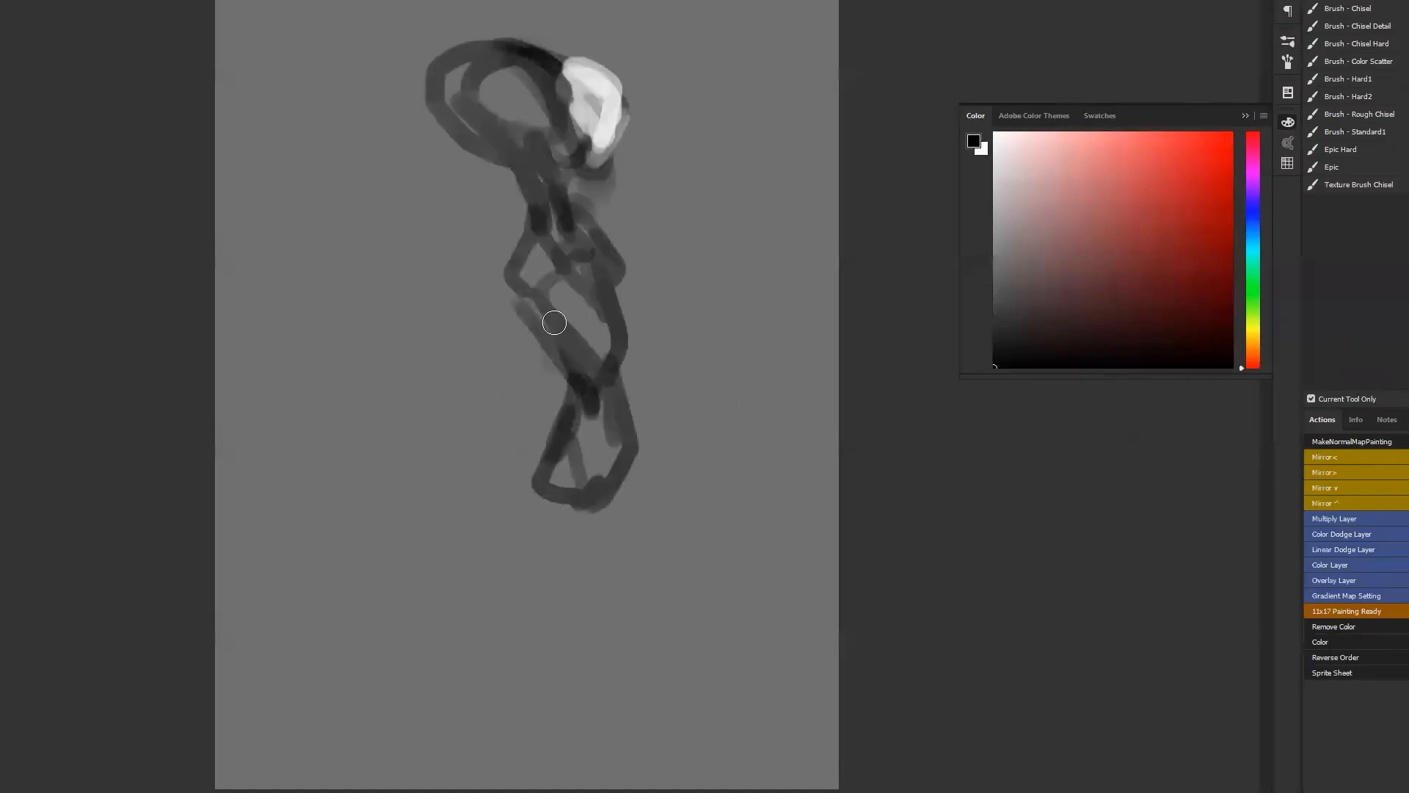
# Round out the near shoulder with dark strokes and paint black eye sockets on the white face
pyautogui.moveTo(521, 259)
pyautogui.mouseDown()
pyautogui.moveTo(515, 293)
pyautogui.moveTo(529, 301)
pyautogui.moveTo(508, 276)
pyautogui.moveTo(549, 280)
pyautogui.moveTo(541, 238)
pyautogui.moveTo(543, 278)
pyautogui.moveTo(538, 241)
pyautogui.moveTo(543, 268)
pyautogui.moveTo(573, 258)
pyautogui.moveTo(560, 288)
pyautogui.moveTo(556, 248)
pyautogui.mouseUp()
pyautogui.keyDown('alt'); pyautogui.click(540, 250); pyautogui.keyUp('alt')
pyautogui.press('d')
pyautogui.moveTo(569, 113)
pyautogui.mouseDown()
pyautogui.moveTo(587, 141)
pyautogui.moveTo(568, 114)
pyautogui.mouseUp()
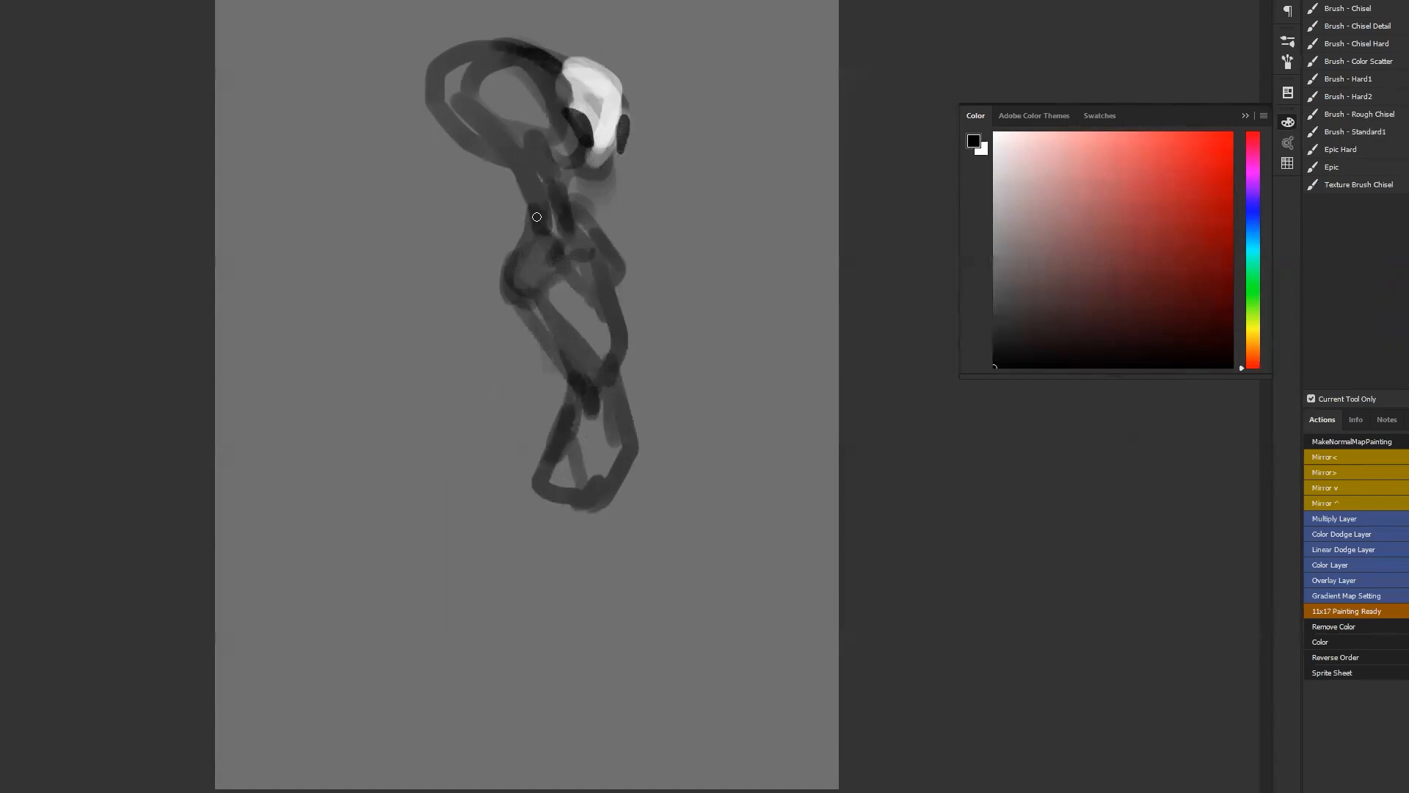
# Fill the large head shape behind the white face with a sampled dark grey
pyautogui.keyDown('alt'); pyautogui.click(550, 70); pyautogui.keyUp('alt')
pyautogui.moveTo(546, 70); pyautogui.dragTo(542, 59)
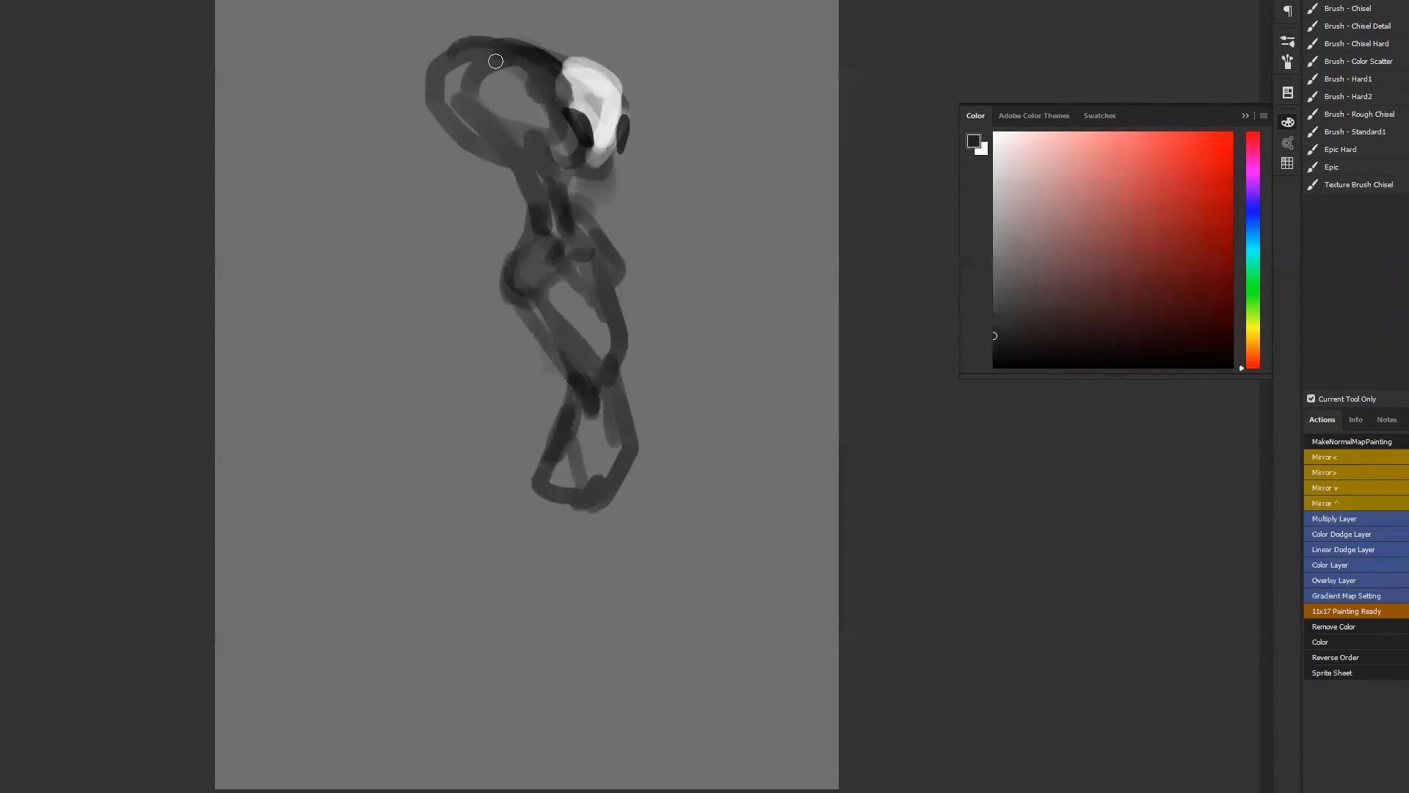
pyautogui.moveTo(454, 60)
pyautogui.mouseDown()
pyautogui.moveTo(443, 107)
pyautogui.moveTo(491, 86)
pyautogui.moveTo(442, 80)
pyautogui.moveTo(480, 93)
pyautogui.moveTo(501, 129)
pyautogui.moveTo(479, 129)
pyautogui.moveTo(534, 138)
pyautogui.moveTo(508, 81)
pyautogui.moveTo(536, 94)
pyautogui.moveTo(542, 68)
pyautogui.moveTo(568, 73)
pyautogui.moveTo(541, 55)
pyautogui.moveTo(578, 68)
pyautogui.moveTo(584, 54)
pyautogui.moveTo(605, 74)
pyautogui.moveTo(575, 64)
pyautogui.moveTo(636, 98)
pyautogui.moveTo(588, 65)
pyautogui.moveTo(633, 116)
pyautogui.mouseUp()
pyautogui.press('[')
pyautogui.press('[')
pyautogui.press('[')
pyautogui.press('[')
pyautogui.hotkey('ctrl', 'alt', 'z')
# Extend the head backward in black and paint a dark jaw beneath the white face, flipping the canvas horizontally
pyautogui.keyDown('alt'); pyautogui.click(593, 82); pyautogui.keyUp('alt')
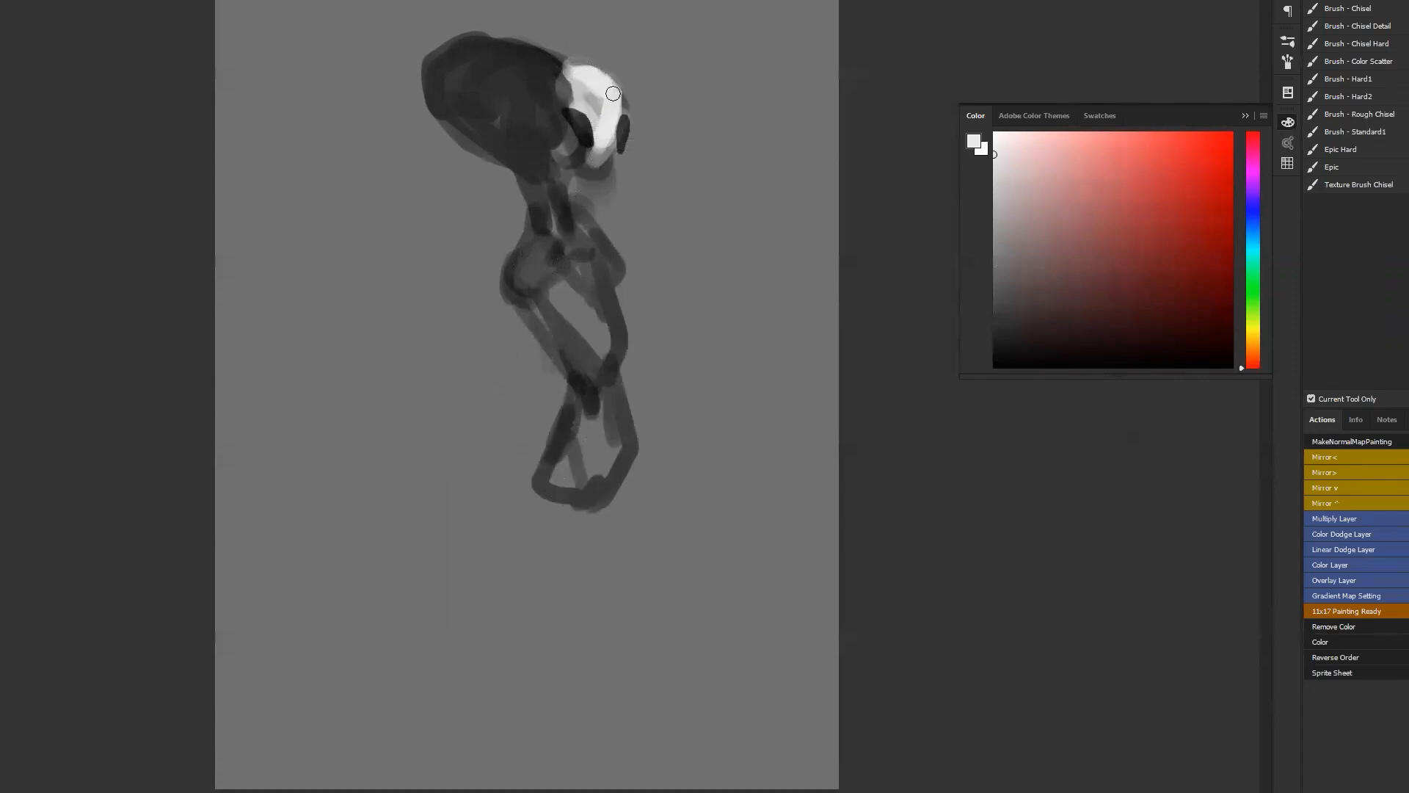
pyautogui.press('d')
pyautogui.moveTo(549, 53); pyautogui.dragTo(593, 66)
pyautogui.moveTo(545, 46)
pyautogui.mouseDown()
pyautogui.moveTo(579, 55)
pyautogui.moveTo(443, 51)
pyautogui.moveTo(405, 66)
pyautogui.moveTo(465, 95)
pyautogui.mouseUp()
pyautogui.moveTo(414, 48)
pyautogui.mouseDown()
pyautogui.moveTo(468, 91)
pyautogui.moveTo(440, 70)
pyautogui.moveTo(445, 105)
pyautogui.moveTo(473, 69)
pyautogui.moveTo(511, 68)
pyautogui.moveTo(524, 136)
pyautogui.moveTo(564, 94)
pyautogui.moveTo(527, 75)
pyautogui.moveTo(540, 173)
pyautogui.moveTo(536, 106)
pyautogui.moveTo(507, 144)
pyautogui.moveTo(545, 123)
pyautogui.moveTo(554, 149)
pyautogui.moveTo(521, 169)
pyautogui.moveTo(471, 145)
pyautogui.moveTo(508, 169)
pyautogui.moveTo(555, 157)
pyautogui.moveTo(543, 191)
pyautogui.moveTo(533, 181)
pyautogui.moveTo(549, 213)
pyautogui.moveTo(530, 189)
pyautogui.moveTo(552, 227)
pyautogui.moveTo(577, 165)
pyautogui.moveTo(604, 172)
pyautogui.moveTo(584, 168)
pyautogui.moveTo(623, 148)
pyautogui.moveTo(616, 177)
pyautogui.moveTo(619, 153)
pyautogui.moveTo(591, 178)
pyautogui.mouseUp()
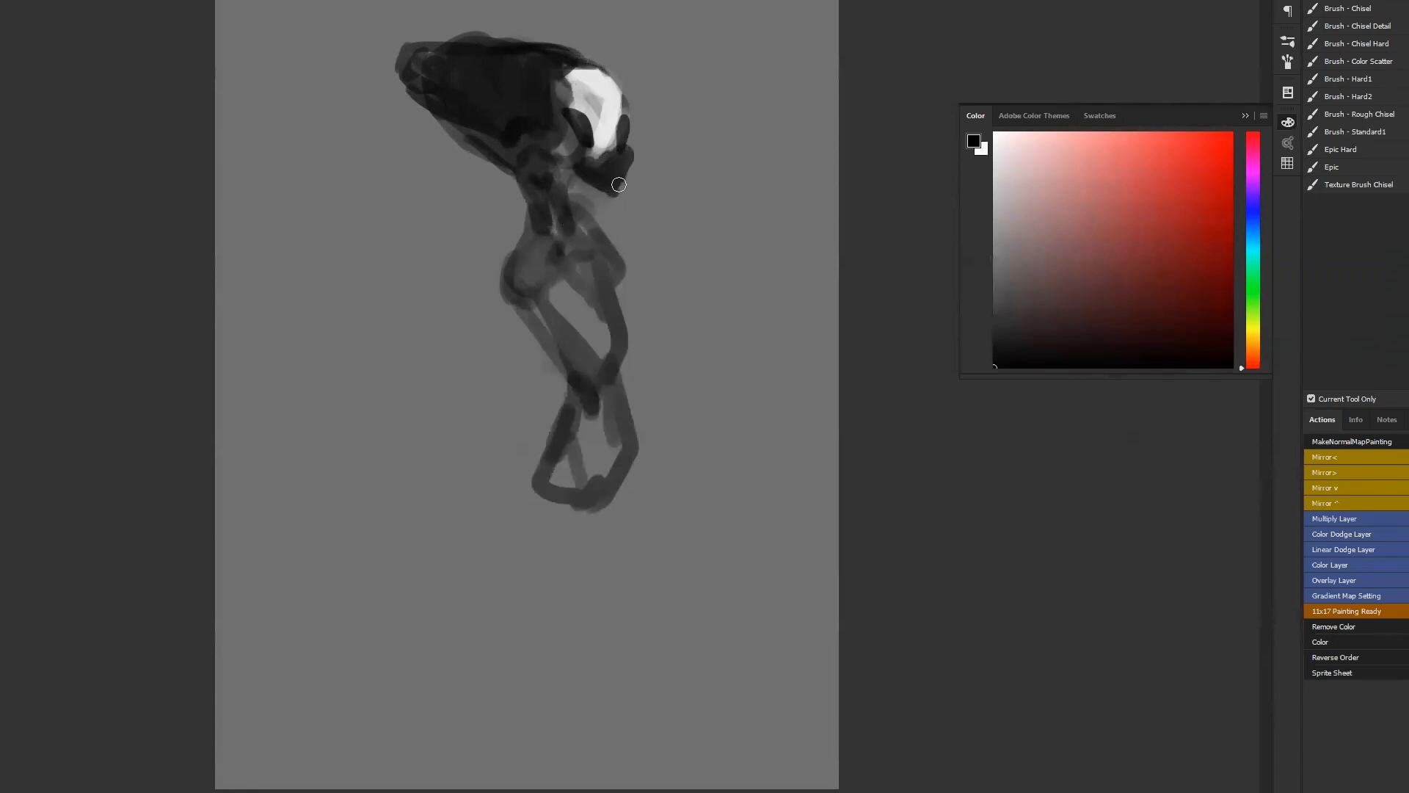
pyautogui.hotkey('ctrl', 'f')
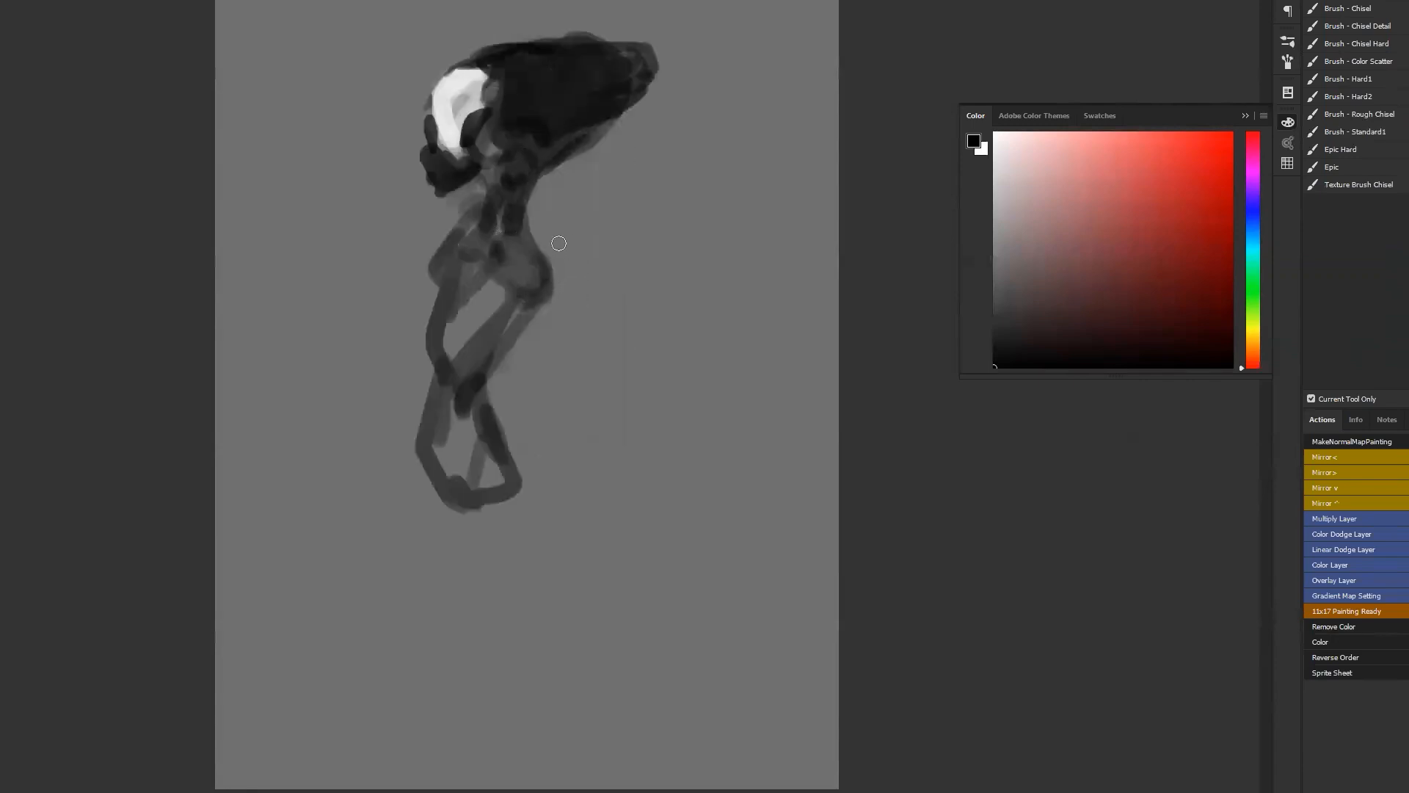
# Darken the chest and the torso's front edge with sampled greys and enlarge the back of the head, flipping the canvas
pyautogui.keyDown('alt'); pyautogui.click(491, 224); pyautogui.keyUp('alt')
pyautogui.keyDown('alt'); pyautogui.click(463, 191); pyautogui.keyUp('alt')
pyautogui.moveTo(455, 180)
pyautogui.mouseDown()
pyautogui.moveTo(477, 214)
pyautogui.moveTo(472, 191)
pyautogui.moveTo(426, 287)
pyautogui.moveTo(444, 255)
pyautogui.moveTo(439, 304)
pyautogui.moveTo(434, 271)
pyautogui.moveTo(441, 288)
pyautogui.moveTo(460, 255)
pyautogui.moveTo(449, 303)
pyautogui.moveTo(469, 315)
pyautogui.moveTo(501, 297)
pyautogui.moveTo(457, 299)
pyautogui.moveTo(448, 316)
pyautogui.moveTo(442, 269)
pyautogui.moveTo(440, 375)
pyautogui.moveTo(431, 331)
pyautogui.moveTo(424, 369)
pyautogui.moveTo(430, 359)
pyautogui.moveTo(445, 380)
pyautogui.moveTo(442, 362)
pyautogui.moveTo(419, 424)
pyautogui.moveTo(430, 460)
pyautogui.moveTo(469, 474)
pyautogui.mouseUp()
pyautogui.hotkey('ctrl', 'z')
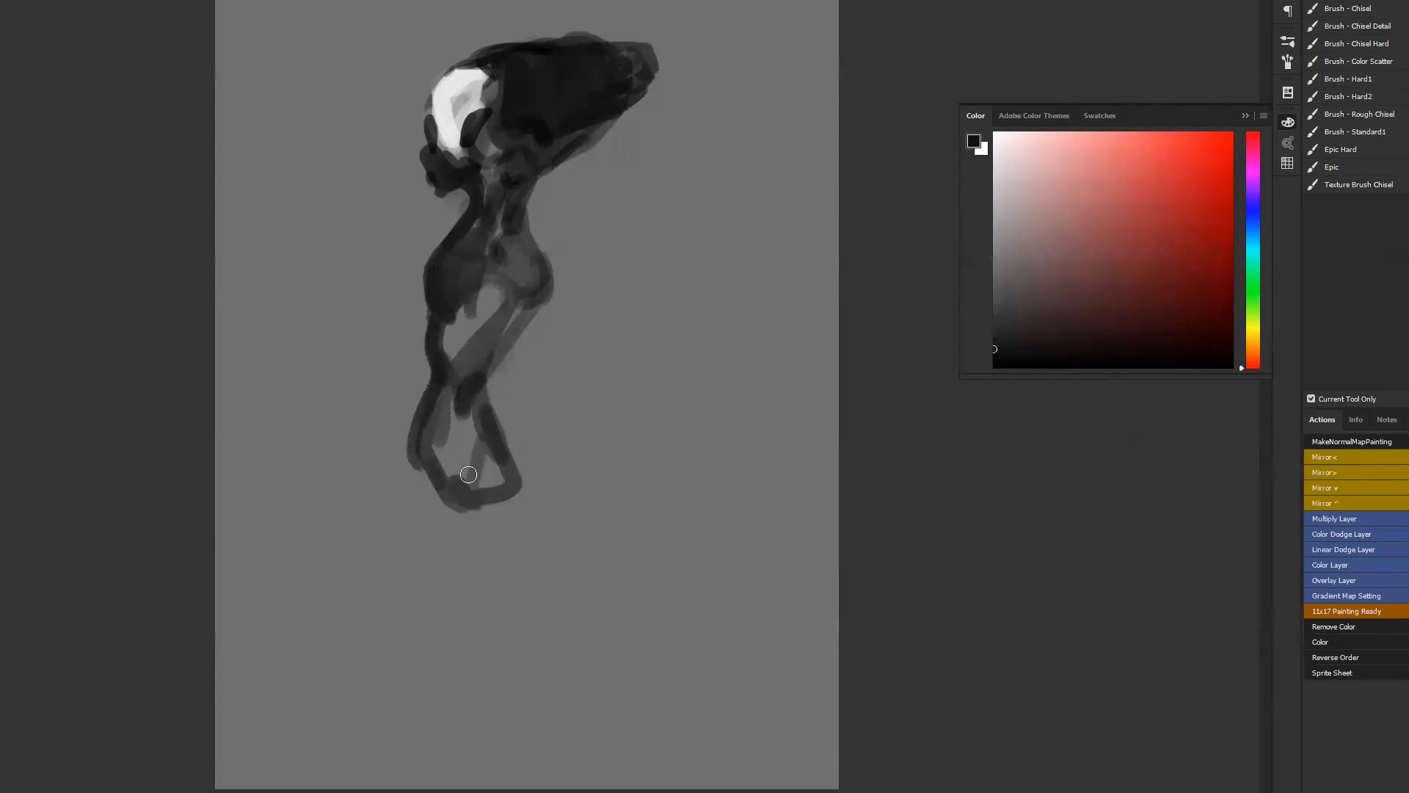
pyautogui.moveTo(516, 291)
pyautogui.mouseDown()
pyautogui.moveTo(492, 224)
pyautogui.moveTo(463, 229)
pyautogui.moveTo(454, 250)
pyautogui.moveTo(467, 224)
pyautogui.moveTo(452, 254)
pyautogui.moveTo(462, 223)
pyautogui.moveTo(444, 247)
pyautogui.moveTo(461, 217)
pyautogui.moveTo(445, 240)
pyautogui.moveTo(526, 264)
pyautogui.moveTo(549, 187)
pyautogui.moveTo(522, 222)
pyautogui.moveTo(596, 119)
pyautogui.moveTo(555, 153)
pyautogui.moveTo(637, 81)
pyautogui.moveTo(623, 109)
pyautogui.moveTo(653, 66)
pyautogui.moveTo(524, 55)
pyautogui.moveTo(643, 42)
pyautogui.moveTo(520, 57)
pyautogui.moveTo(656, 26)
pyautogui.moveTo(655, 72)
pyautogui.mouseUp()
pyautogui.hotkey('ctrl', 'f')
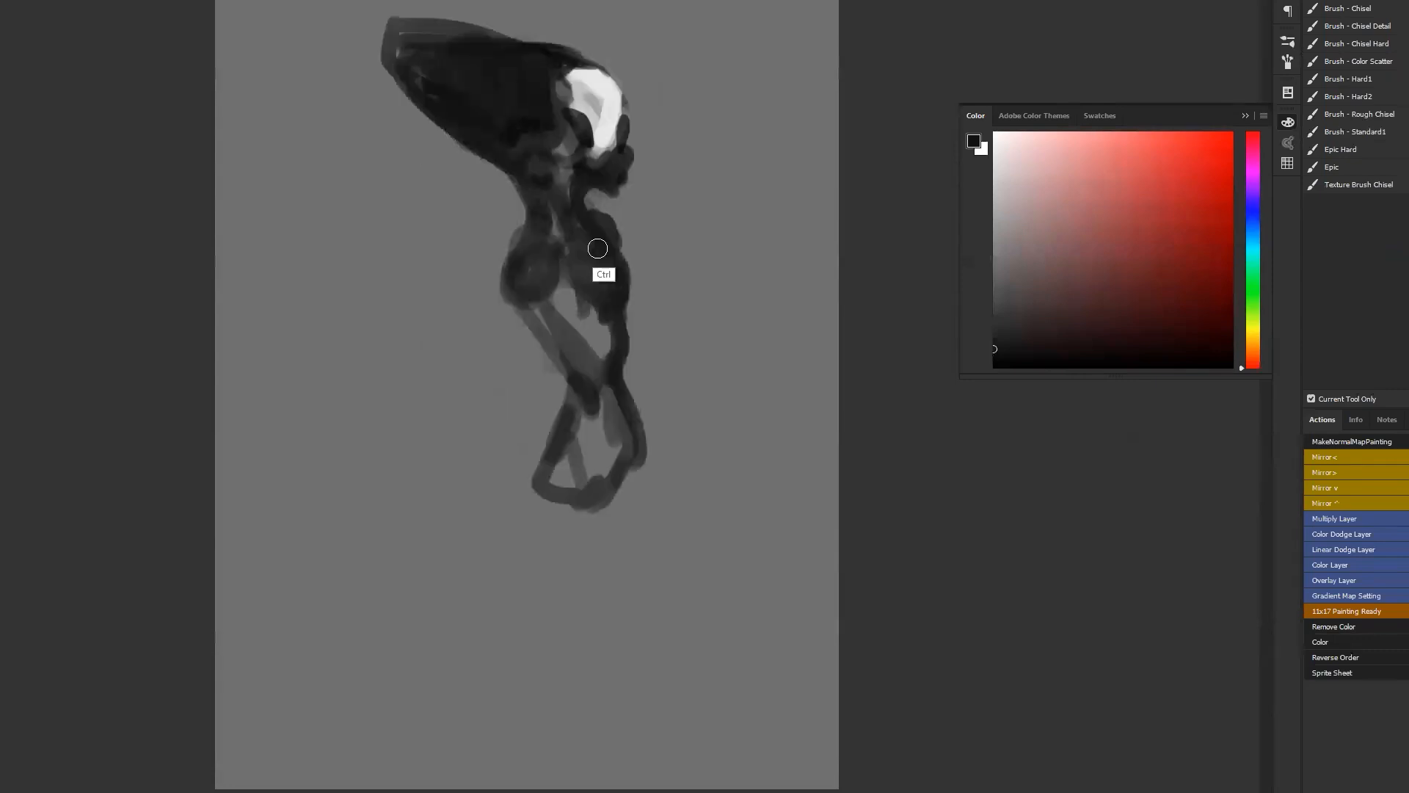
# Paint a dark shoulder and upper arm angled away from the body, and draw thin black rib lines across the torso
pyautogui.keyDown('alt'); pyautogui.click(493, 254); pyautogui.keyUp('alt')
pyautogui.press('d')
pyautogui.moveTo(521, 250)
pyautogui.mouseDown()
pyautogui.moveTo(486, 385)
pyautogui.moveTo(528, 315)
pyautogui.moveTo(507, 316)
pyautogui.moveTo(460, 448)
pyautogui.moveTo(505, 371)
pyautogui.moveTo(494, 394)
pyautogui.moveTo(519, 274)
pyautogui.moveTo(532, 319)
pyautogui.mouseUp()
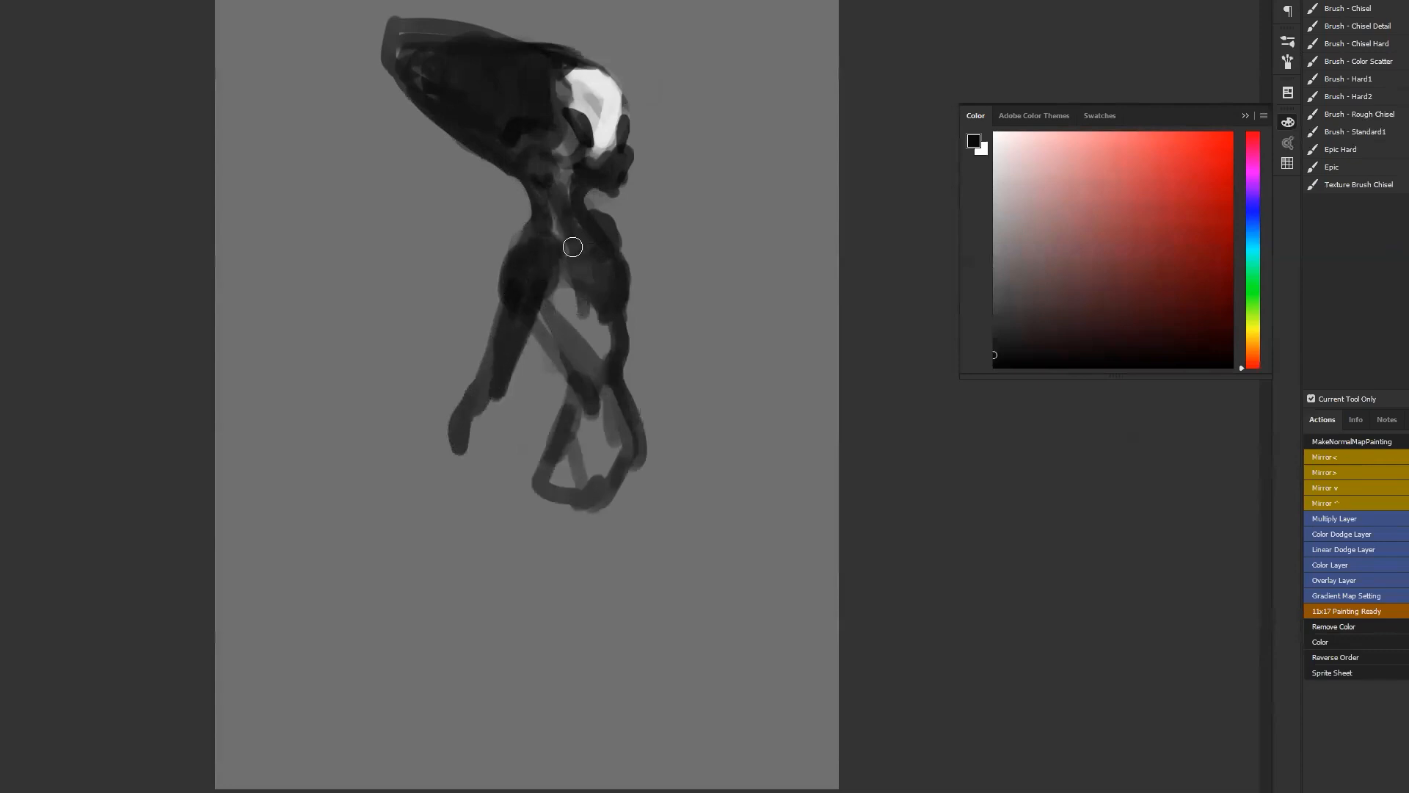
pyautogui.moveTo(545, 244); pyautogui.dragTo(565, 243)
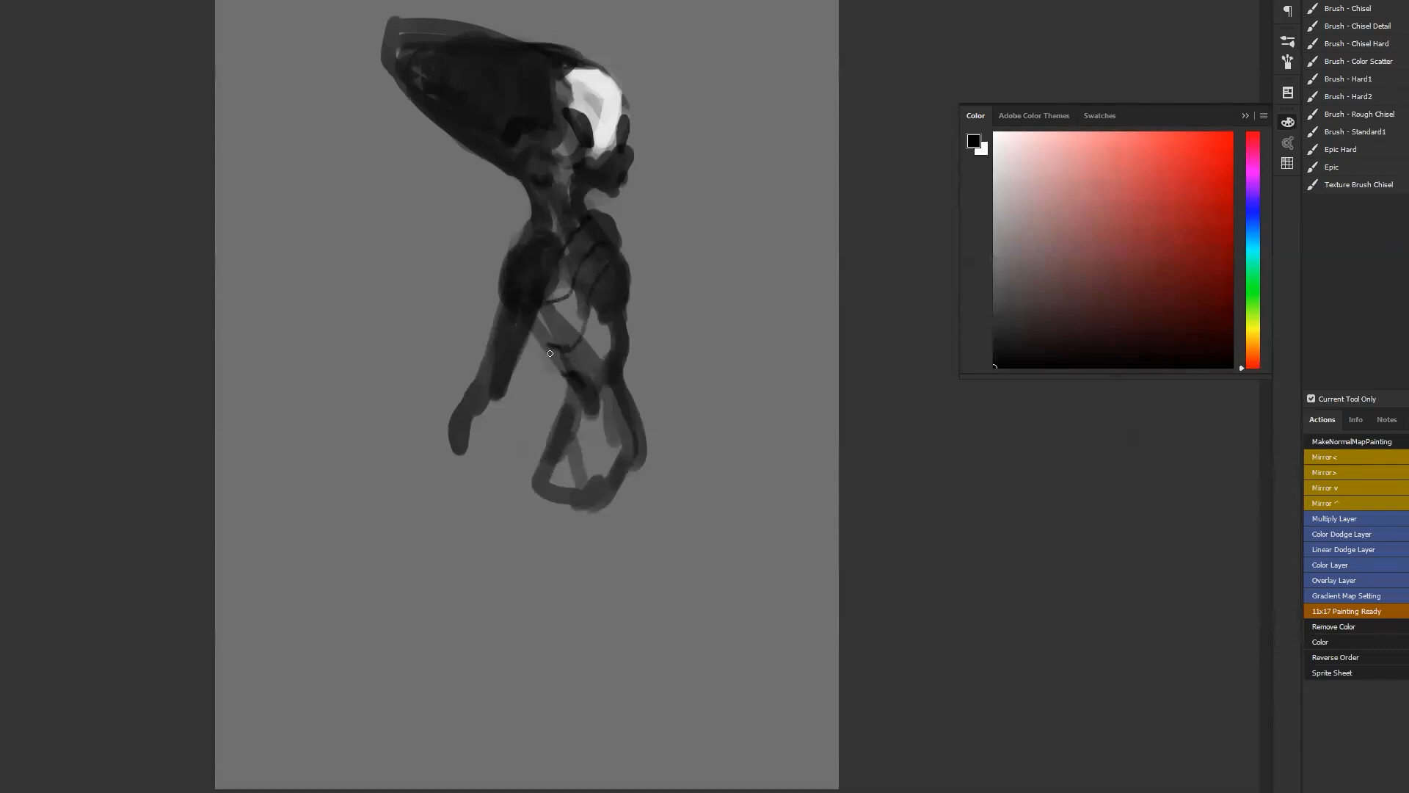
pyautogui.moveTo(535, 318)
pyautogui.mouseDown()
pyautogui.moveTo(572, 362)
pyautogui.moveTo(553, 267)
pyautogui.moveTo(546, 322)
pyautogui.mouseUp()
pyautogui.moveTo(507, 390); pyautogui.dragTo(526, 334)
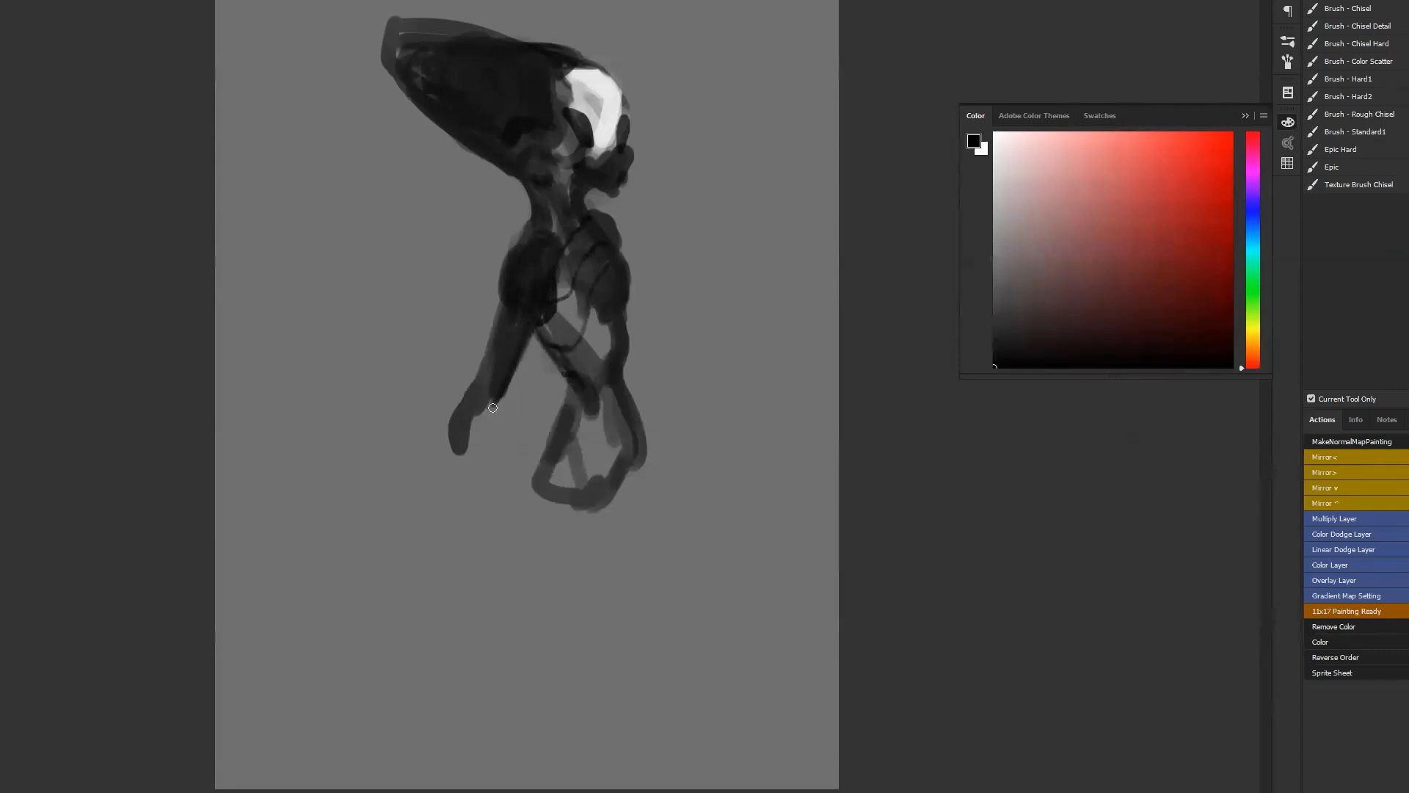
# Darken the elbow and paint a long light grey forearm hanging down from it
pyautogui.moveTo(495, 420)
pyautogui.mouseDown()
pyautogui.moveTo(484, 481)
pyautogui.moveTo(485, 392)
pyautogui.moveTo(463, 410)
pyautogui.moveTo(480, 386)
pyautogui.moveTo(450, 442)
pyautogui.moveTo(466, 496)
pyautogui.moveTo(467, 436)
pyautogui.moveTo(467, 550)
pyautogui.mouseUp()
pyautogui.moveTo(465, 448)
pyautogui.mouseDown()
pyautogui.moveTo(497, 399)
pyautogui.moveTo(484, 477)
pyautogui.mouseUp()
pyautogui.press('d')
pyautogui.press('x')
pyautogui.moveTo(489, 423)
pyautogui.mouseDown()
pyautogui.moveTo(486, 496)
pyautogui.moveTo(481, 418)
pyautogui.moveTo(463, 466)
pyautogui.moveTo(485, 530)
pyautogui.moveTo(485, 549)
pyautogui.moveTo(477, 519)
pyautogui.moveTo(473, 547)
pyautogui.moveTo(466, 520)
pyautogui.moveTo(475, 574)
pyautogui.moveTo(463, 493)
pyautogui.moveTo(494, 401)
pyautogui.moveTo(462, 458)
pyautogui.moveTo(490, 404)
pyautogui.moveTo(489, 506)
pyautogui.moveTo(488, 423)
pyautogui.moveTo(461, 551)
pyautogui.moveTo(473, 457)
pyautogui.moveTo(478, 580)
pyautogui.moveTo(480, 530)
pyautogui.moveTo(463, 574)
pyautogui.moveTo(468, 611)
pyautogui.moveTo(483, 605)
pyautogui.moveTo(466, 546)
pyautogui.moveTo(452, 601)
pyautogui.moveTo(447, 542)
pyautogui.moveTo(445, 615)
pyautogui.mouseUp()
pyautogui.keyDown('alt'); pyautogui.click(485, 468); pyautogui.keyUp('alt')
pyautogui.press('d')
pyautogui.press('x')
pyautogui.keyDown('alt'); pyautogui.click(490, 424); pyautogui.keyUp('alt')
pyautogui.keyDown('alt'); pyautogui.click(436, 565); pyautogui.keyUp('alt')
pyautogui.keyDown('alt'); pyautogui.click(463, 560); pyautogui.keyUp('alt')
pyautogui.moveTo(464, 554); pyautogui.dragTo(468, 575)
pyautogui.moveTo(480, 509); pyautogui.dragTo(482, 530)
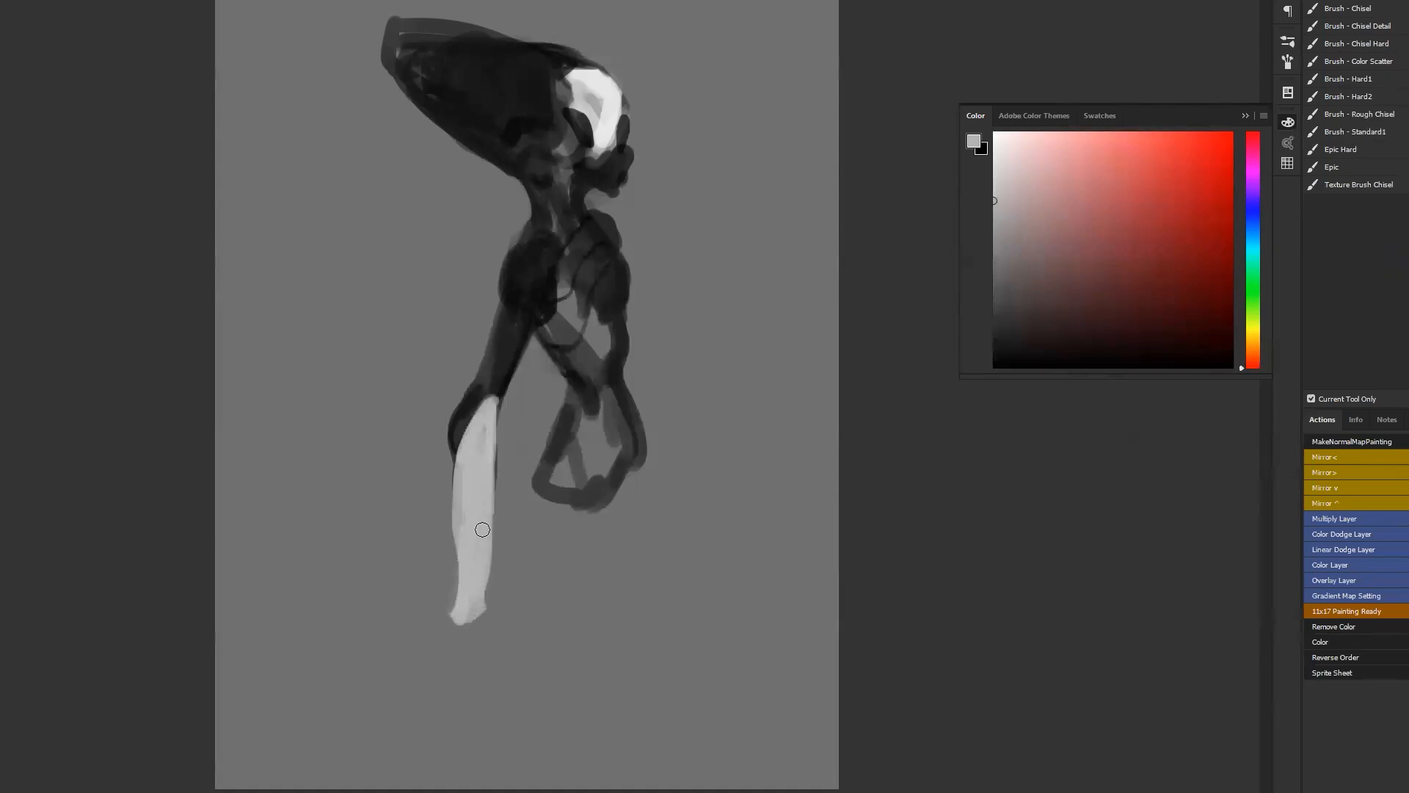
# Shade the forearm with sampled greys and add a grey hand with fingers, flipping the canvas horizontally
pyautogui.press('d')
pyautogui.moveTo(451, 457); pyautogui.dragTo(459, 544)
pyautogui.keyDown('alt'); pyautogui.click(468, 561); pyautogui.keyUp('alt')
pyautogui.moveTo(459, 466); pyautogui.dragTo(471, 561)
pyautogui.moveTo(493, 453)
pyautogui.mouseDown()
pyautogui.moveTo(485, 543)
pyautogui.moveTo(486, 427)
pyautogui.moveTo(466, 462)
pyautogui.moveTo(494, 404)
pyautogui.moveTo(478, 431)
pyautogui.moveTo(473, 609)
pyautogui.mouseUp()
pyautogui.moveTo(485, 558); pyautogui.dragTo(491, 598)
pyautogui.keyDown('alt'); pyautogui.click(476, 489); pyautogui.keyUp('alt')
pyautogui.moveTo(485, 605)
pyautogui.mouseDown()
pyautogui.moveTo(473, 655)
pyautogui.moveTo(467, 628)
pyautogui.moveTo(449, 635)
pyautogui.mouseUp()
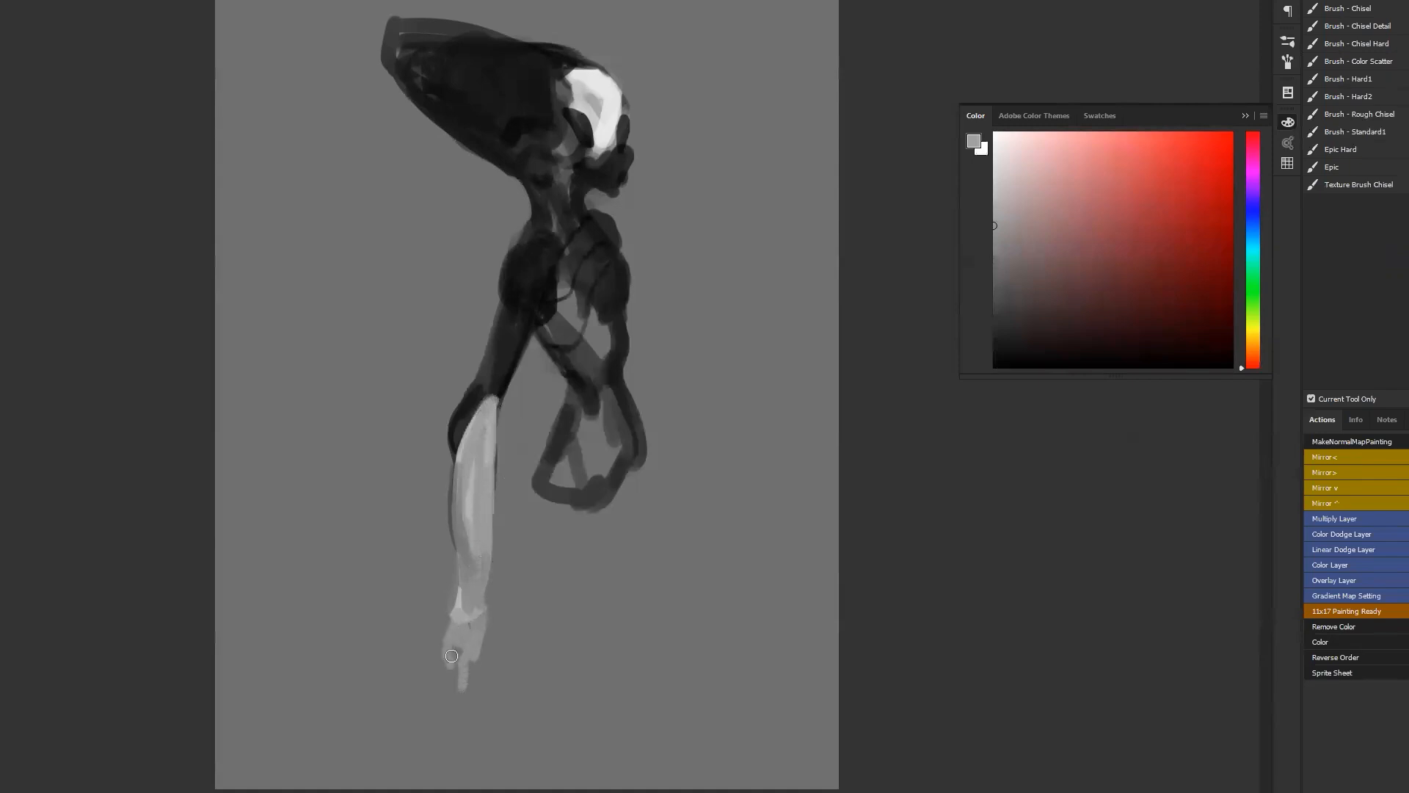
pyautogui.hotkey('ctrl', 'shift', 'h')
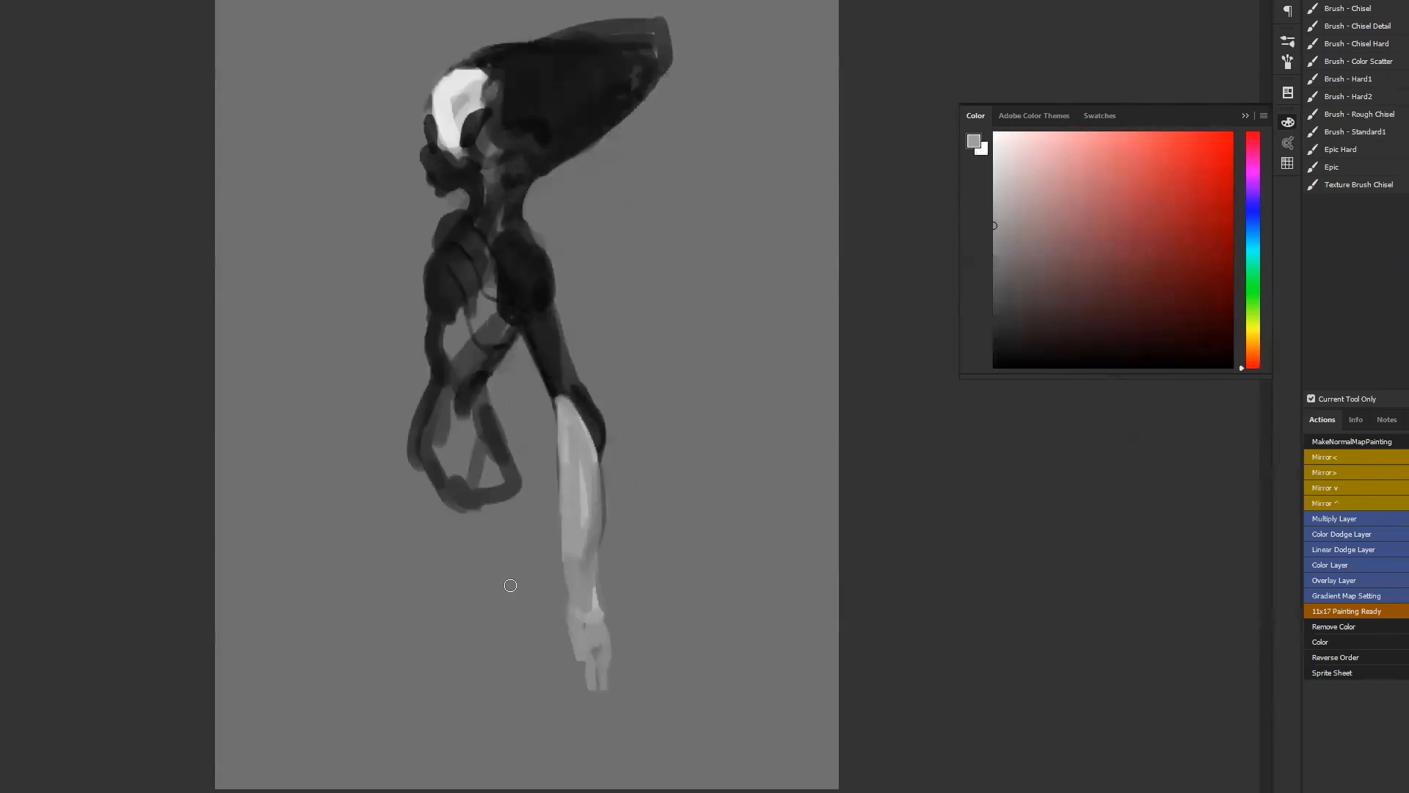
# Add a black plate at the front of the hip and fill the belly and pelvis with dark grey, flipping the canvas
pyautogui.press('d')
pyautogui.moveTo(422, 405)
pyautogui.mouseDown()
pyautogui.moveTo(406, 472)
pyautogui.moveTo(421, 499)
pyautogui.mouseUp()
pyautogui.moveTo(410, 445)
pyautogui.mouseDown()
pyautogui.moveTo(429, 513)
pyautogui.moveTo(436, 503)
pyautogui.mouseUp()
pyautogui.moveTo(445, 396)
pyautogui.mouseDown()
pyautogui.moveTo(433, 477)
pyautogui.moveTo(469, 440)
pyautogui.moveTo(505, 473)
pyautogui.mouseUp()
pyautogui.keyDown('alt'); pyautogui.click(451, 418); pyautogui.keyUp('alt')
pyautogui.moveTo(442, 313); pyautogui.dragTo(458, 348)
pyautogui.moveTo(476, 292)
pyautogui.mouseDown()
pyautogui.moveTo(463, 367)
pyautogui.moveTo(480, 357)
pyautogui.mouseUp()
pyautogui.hotkey('ctrl', 'f')
# Bulge the underside of the head outward with black strokes
pyautogui.press('d')
pyautogui.moveTo(402, 81)
pyautogui.mouseDown()
pyautogui.moveTo(497, 149)
pyautogui.moveTo(424, 98)
pyautogui.mouseUp()
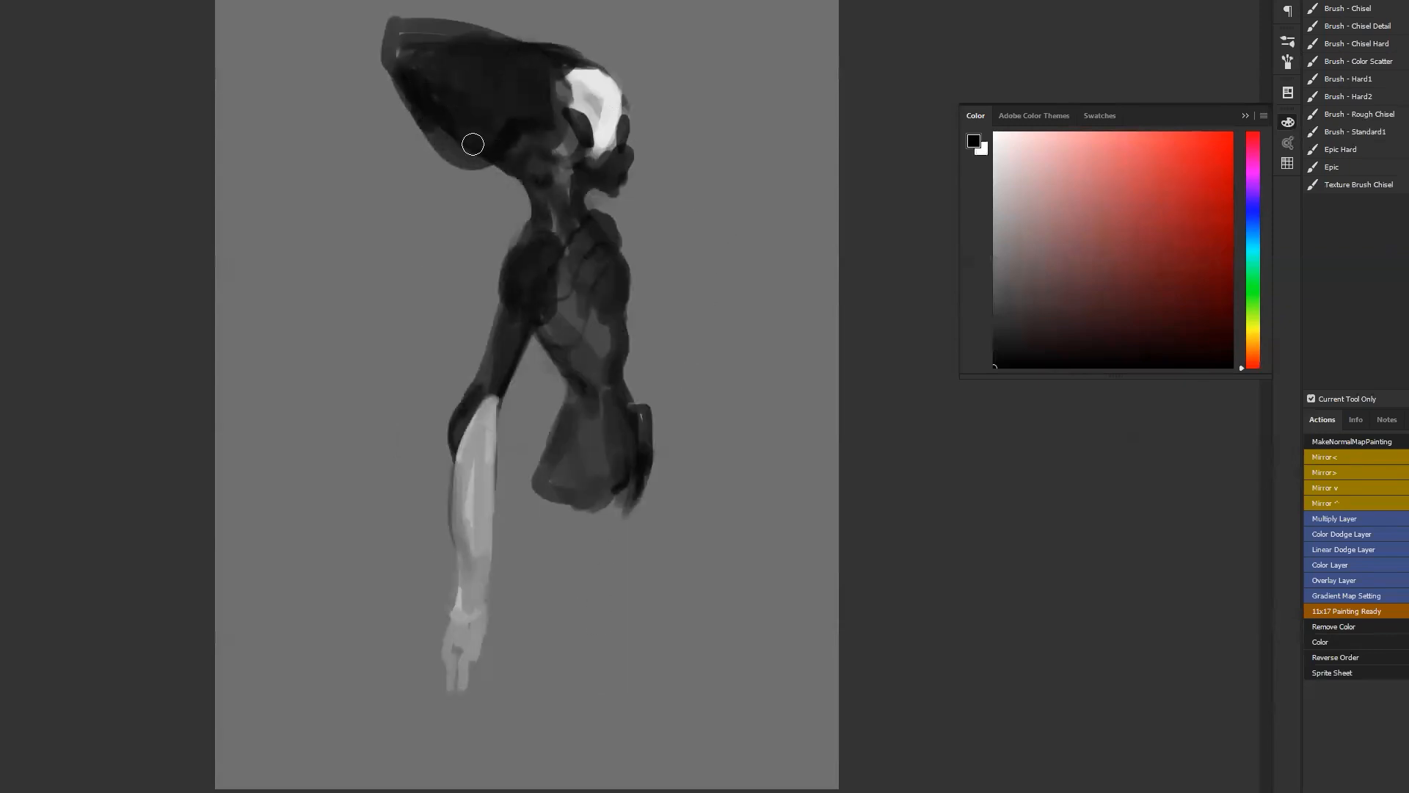
pyautogui.moveTo(504, 164)
pyautogui.mouseDown()
pyautogui.moveTo(419, 69)
pyautogui.moveTo(465, 95)
pyautogui.moveTo(396, 38)
pyautogui.moveTo(533, 69)
pyautogui.mouseUp()
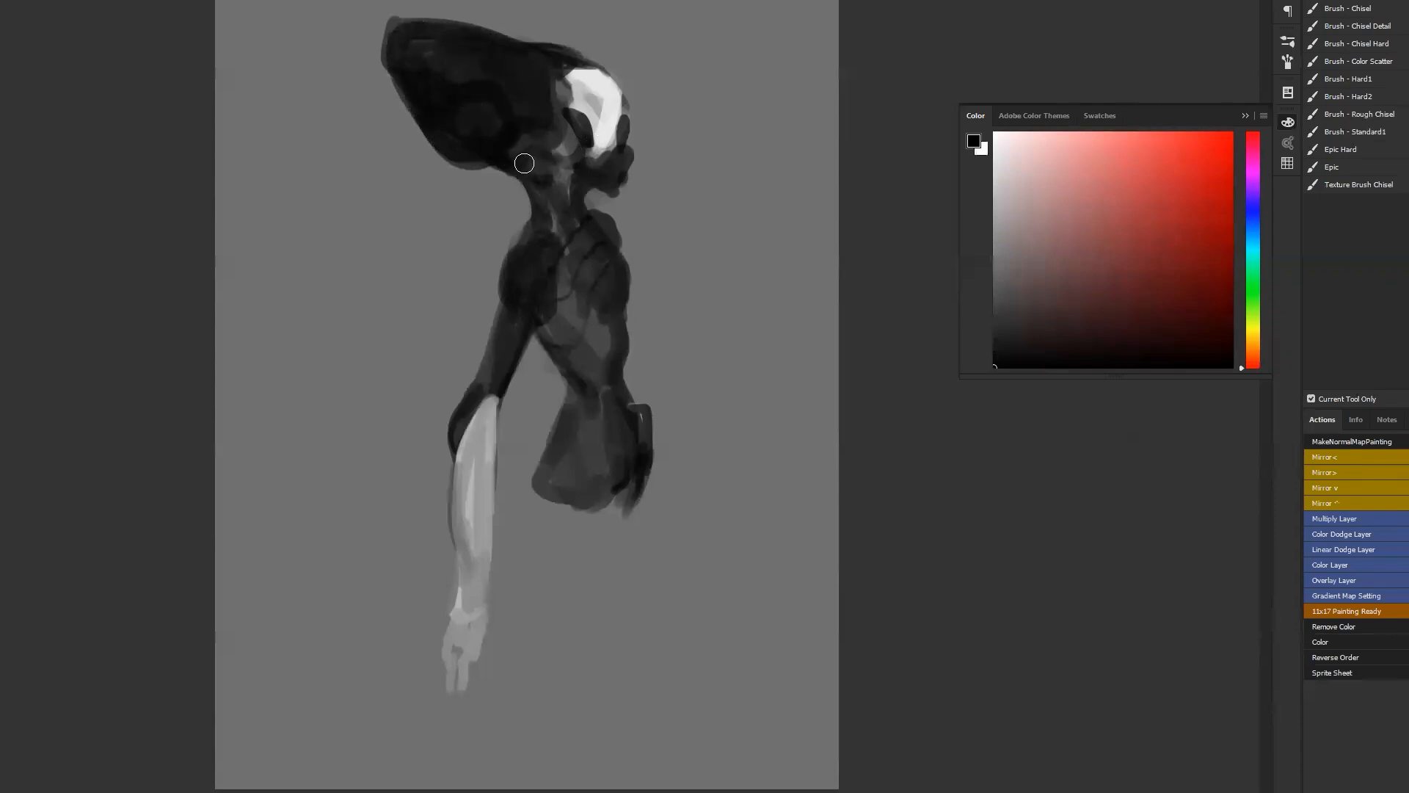
# Paint overlapping dark grey plates behind the face and cheek using sampled tones, and flip the canvas horizontally
pyautogui.keyDown('alt'); pyautogui.click(559, 141); pyautogui.keyUp('alt')
pyautogui.moveTo(548, 149); pyautogui.dragTo(585, 153)
pyautogui.keyDown('alt'); pyautogui.click(552, 129); pyautogui.keyUp('alt')
pyautogui.moveTo(518, 105)
pyautogui.mouseDown()
pyautogui.moveTo(531, 62)
pyautogui.moveTo(542, 106)
pyautogui.moveTo(518, 67)
pyautogui.moveTo(522, 82)
pyautogui.moveTo(529, 57)
pyautogui.moveTo(540, 109)
pyautogui.moveTo(576, 138)
pyautogui.moveTo(561, 135)
pyautogui.mouseUp()
pyautogui.press(']')
pyautogui.press(']')
pyautogui.press(']')
pyautogui.keyDown('alt'); pyautogui.click(532, 91); pyautogui.keyUp('alt')
pyautogui.keyDown('alt'); pyautogui.click(482, 95); pyautogui.keyUp('alt')
pyautogui.press('F2')
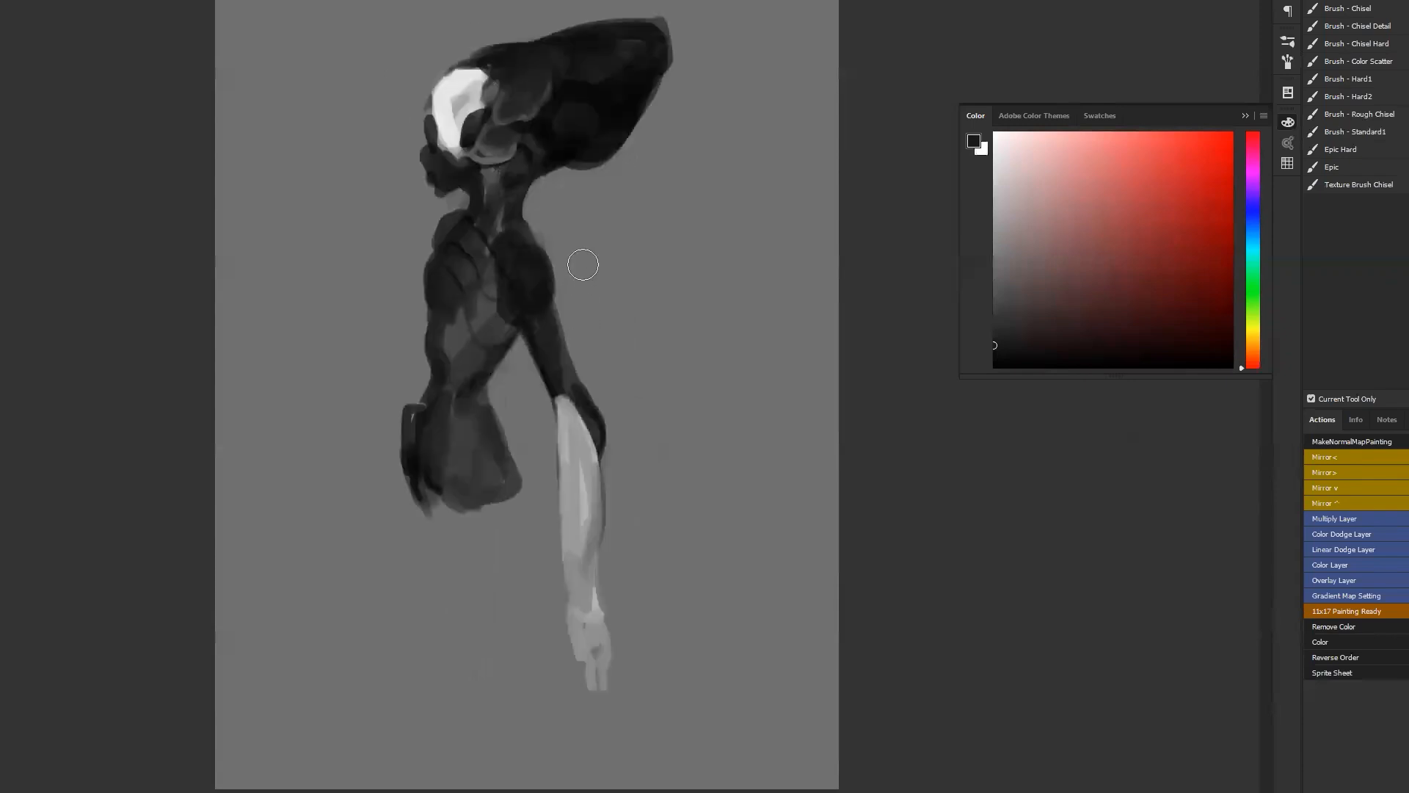
# Darken the side of the head and add a black crest with two horn-like prongs above the forehead, flipping the canvas
pyautogui.keyDown('alt'); pyautogui.click(541, 135); pyautogui.keyUp('alt')
pyautogui.press('[')
pyautogui.moveTo(553, 104)
pyautogui.mouseDown()
pyautogui.moveTo(620, 69)
pyautogui.moveTo(619, 31)
pyautogui.moveTo(561, 97)
pyautogui.moveTo(587, 36)
pyautogui.mouseUp()
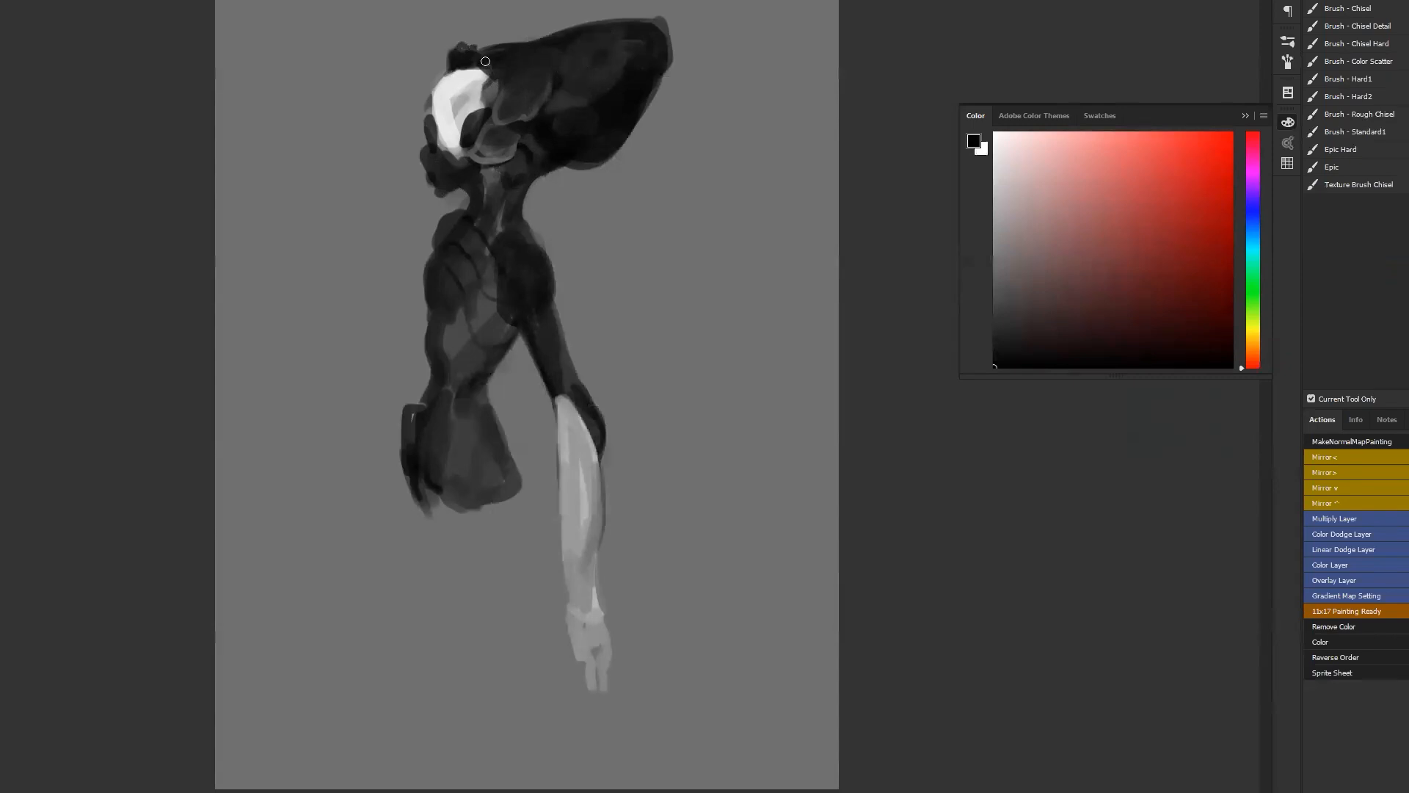
pyautogui.moveTo(472, 56); pyautogui.dragTo(490, 55)
pyautogui.moveTo(503, 28)
pyautogui.mouseDown()
pyautogui.moveTo(494, 54)
pyautogui.moveTo(459, 49)
pyautogui.mouseUp()
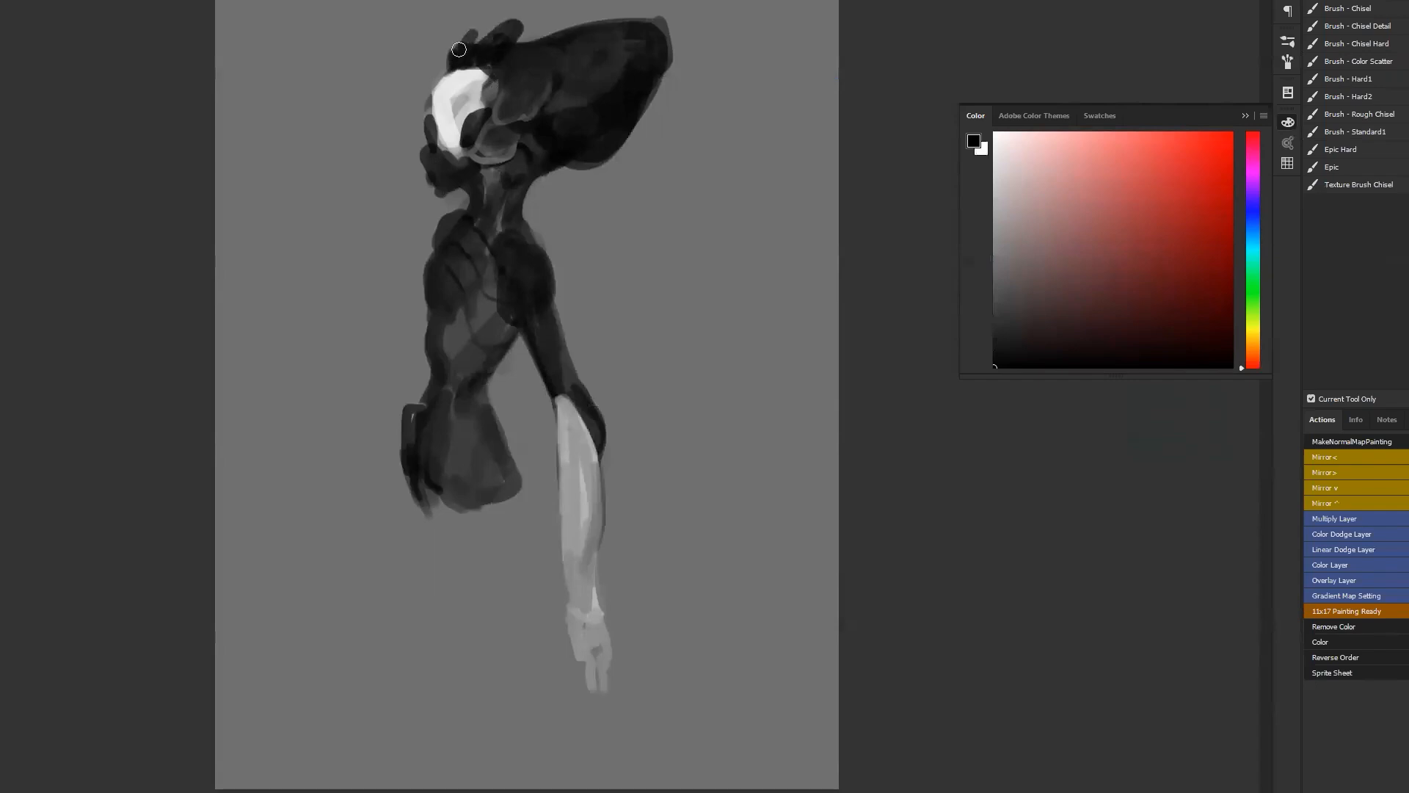
pyautogui.hotkey('ctrl', 'f')
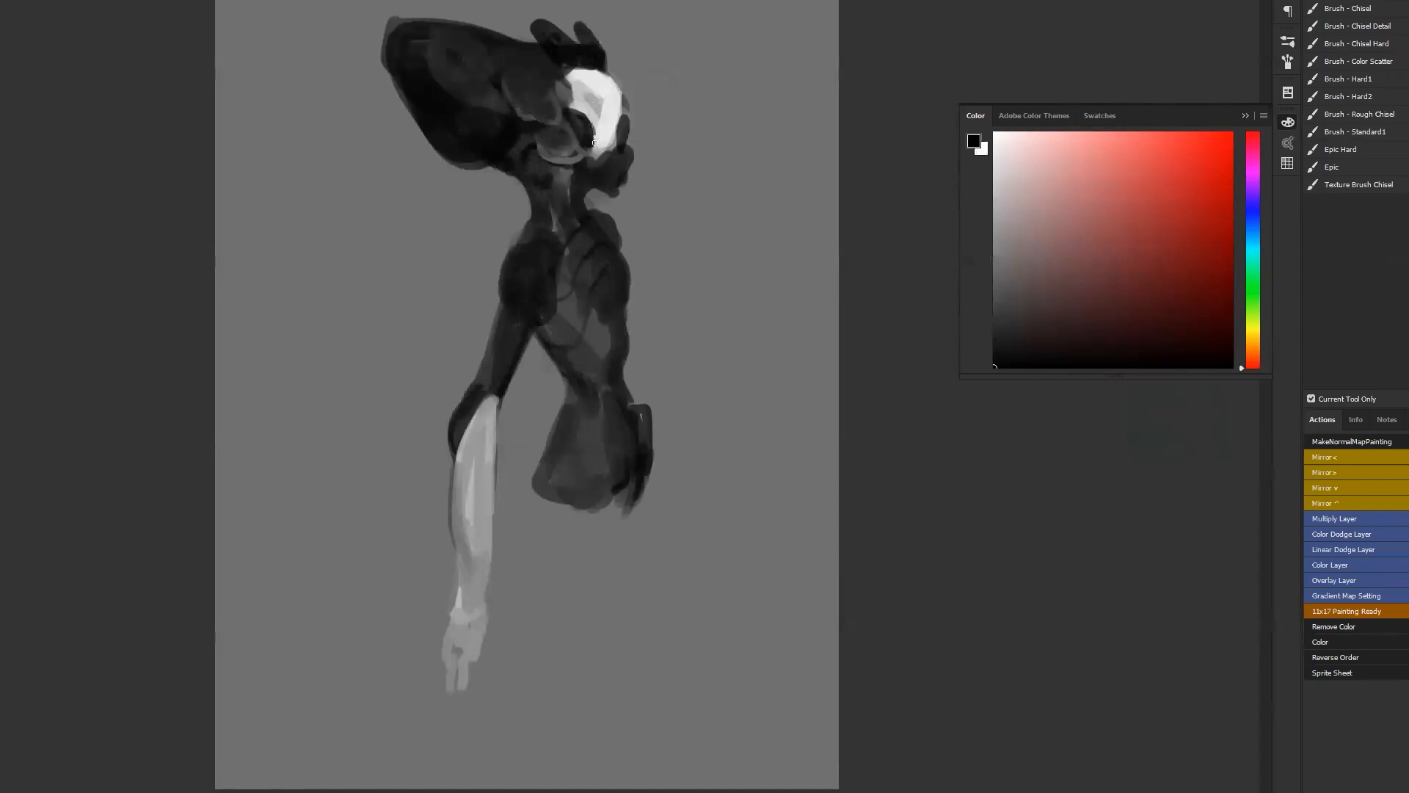
# Model the white face with sampled light and mid greys along the brow, cheek and forehead
pyautogui.keyDown('alt'); pyautogui.click(616, 123); pyautogui.keyUp('alt')
pyautogui.keyDown('alt'); pyautogui.click(590, 110); pyautogui.keyUp('alt')
pyautogui.keyDown('alt'); pyautogui.click(605, 72); pyautogui.keyUp('alt')
pyautogui.moveTo(604, 76)
pyautogui.mouseDown()
pyautogui.moveTo(621, 103)
pyautogui.moveTo(610, 122)
pyautogui.mouseUp()
pyautogui.keyDown('alt'); pyautogui.click(622, 112); pyautogui.keyUp('alt')
pyautogui.moveTo(615, 100)
pyautogui.mouseDown()
pyautogui.moveTo(614, 135)
pyautogui.moveTo(592, 83)
pyautogui.moveTo(580, 97)
pyautogui.moveTo(571, 79)
pyautogui.moveTo(606, 80)
pyautogui.mouseUp()
pyautogui.keyDown('alt'); pyautogui.click(590, 65); pyautogui.keyUp('alt')
pyautogui.moveTo(580, 65); pyautogui.dragTo(597, 63)
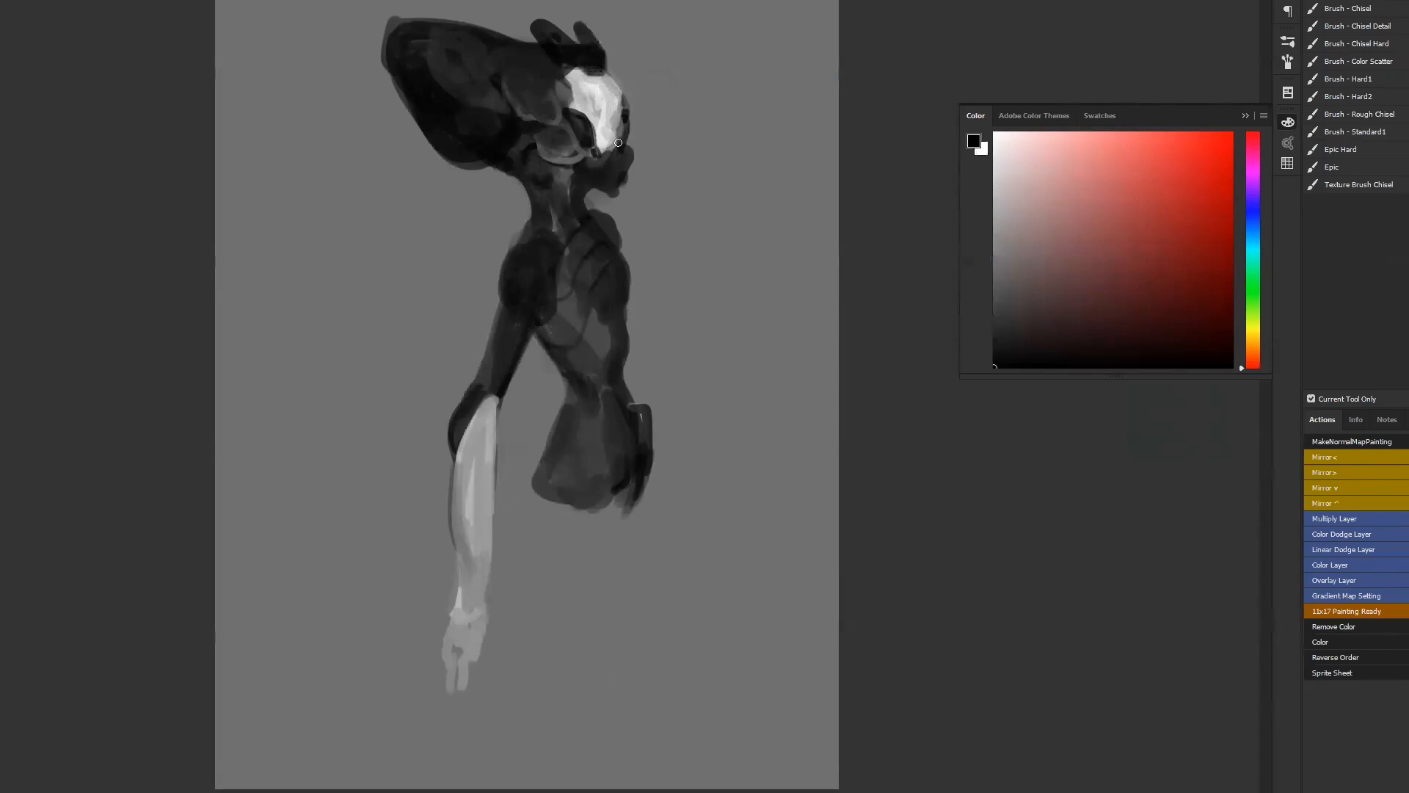
# Add black hooks at the back of the head and a thin jointed strut down to the shoulder, flipping the canvas
pyautogui.moveTo(392, 20)
pyautogui.mouseDown()
pyautogui.moveTo(374, 68)
pyautogui.moveTo(398, 78)
pyautogui.moveTo(384, 27)
pyautogui.moveTo(373, 55)
pyautogui.moveTo(386, 68)
pyautogui.moveTo(385, 28)
pyautogui.moveTo(383, 85)
pyautogui.moveTo(428, 156)
pyautogui.moveTo(423, 129)
pyautogui.moveTo(385, 94)
pyautogui.moveTo(421, 110)
pyautogui.mouseUp()
pyautogui.moveTo(470, 168)
pyautogui.mouseDown()
pyautogui.moveTo(448, 192)
pyautogui.moveTo(484, 301)
pyautogui.moveTo(452, 176)
pyautogui.moveTo(488, 303)
pyautogui.mouseUp()
pyautogui.moveTo(455, 216)
pyautogui.mouseDown()
pyautogui.moveTo(481, 298)
pyautogui.moveTo(463, 172)
pyautogui.moveTo(467, 189)
pyautogui.mouseUp()
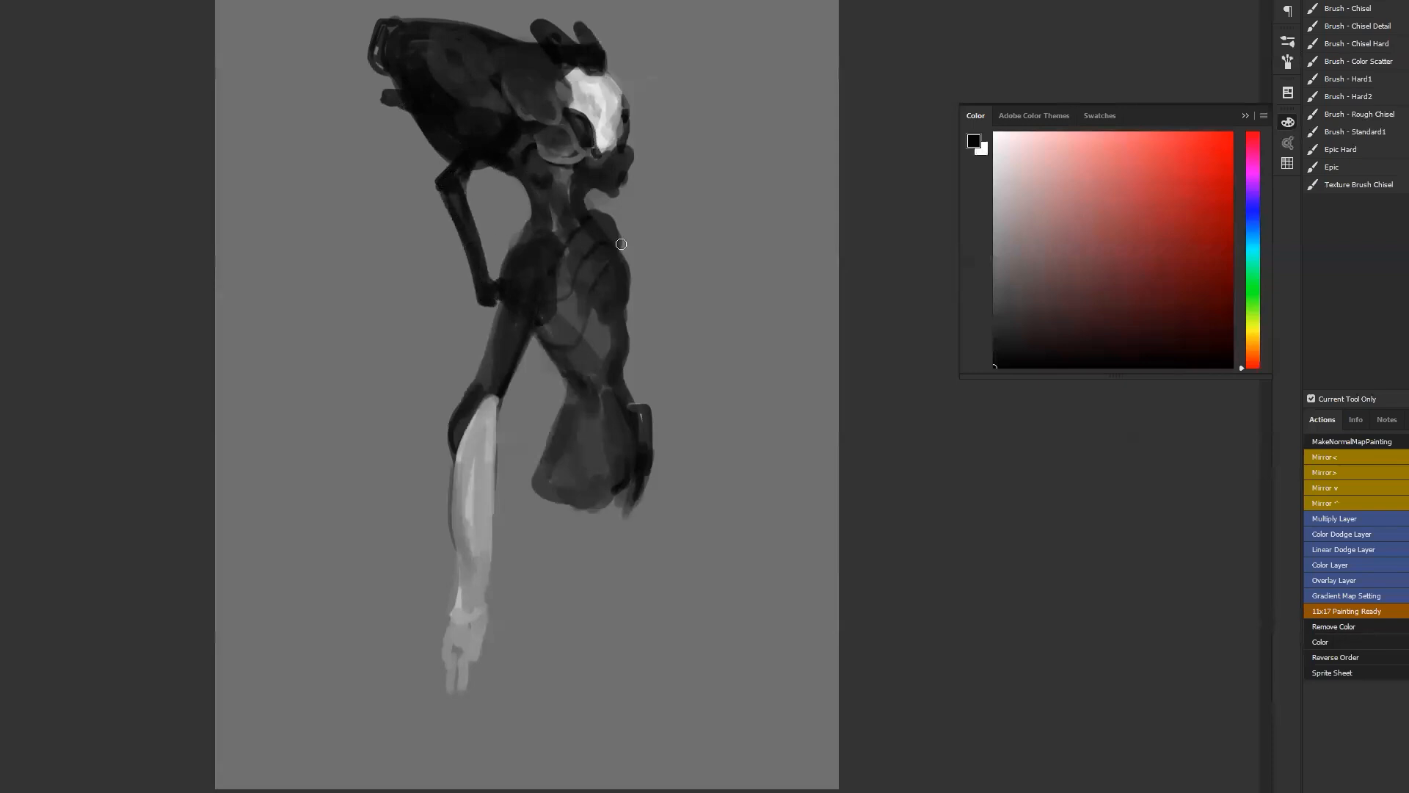
pyautogui.hotkey('ctrl', 'f')
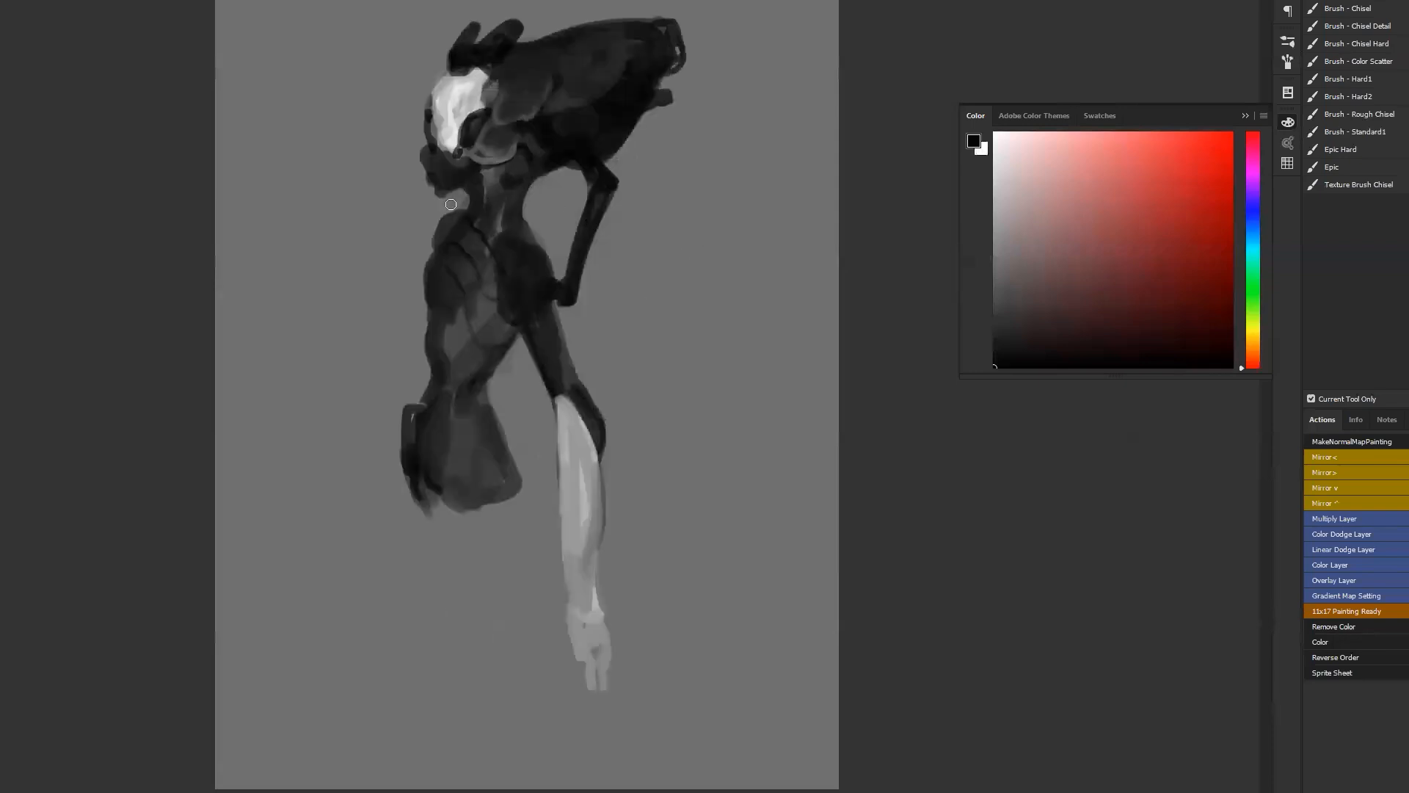
# Reinforce the front shoulder in black and draw a long thin bent line trailing down from the torso, flipping the canvas
pyautogui.moveTo(439, 245)
pyautogui.mouseDown()
pyautogui.moveTo(454, 214)
pyautogui.moveTo(447, 227)
pyautogui.mouseUp()
pyautogui.moveTo(430, 302)
pyautogui.mouseDown()
pyautogui.moveTo(355, 462)
pyautogui.moveTo(357, 447)
pyautogui.moveTo(334, 574)
pyautogui.mouseUp()
pyautogui.hotkey('ctrl', 'shift', 'h')
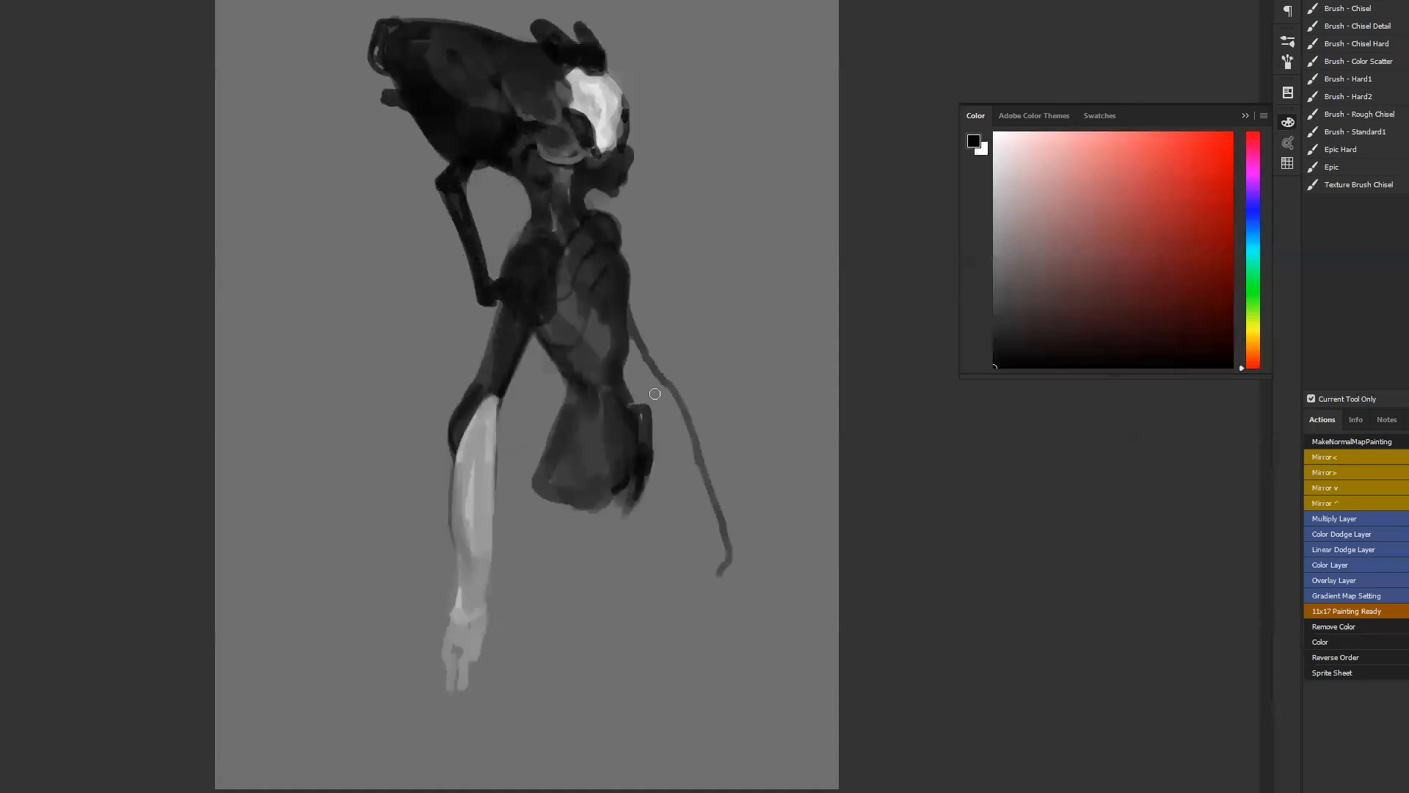
# Round out the rear hip with dark strokes and smooth the torso and shoulder using sampled dark tones
pyautogui.moveTo(561, 438)
pyautogui.mouseDown()
pyautogui.moveTo(548, 459)
pyautogui.moveTo(594, 497)
pyautogui.moveTo(528, 477)
pyautogui.moveTo(558, 438)
pyautogui.moveTo(536, 469)
pyautogui.moveTo(564, 382)
pyautogui.moveTo(584, 408)
pyautogui.mouseUp()
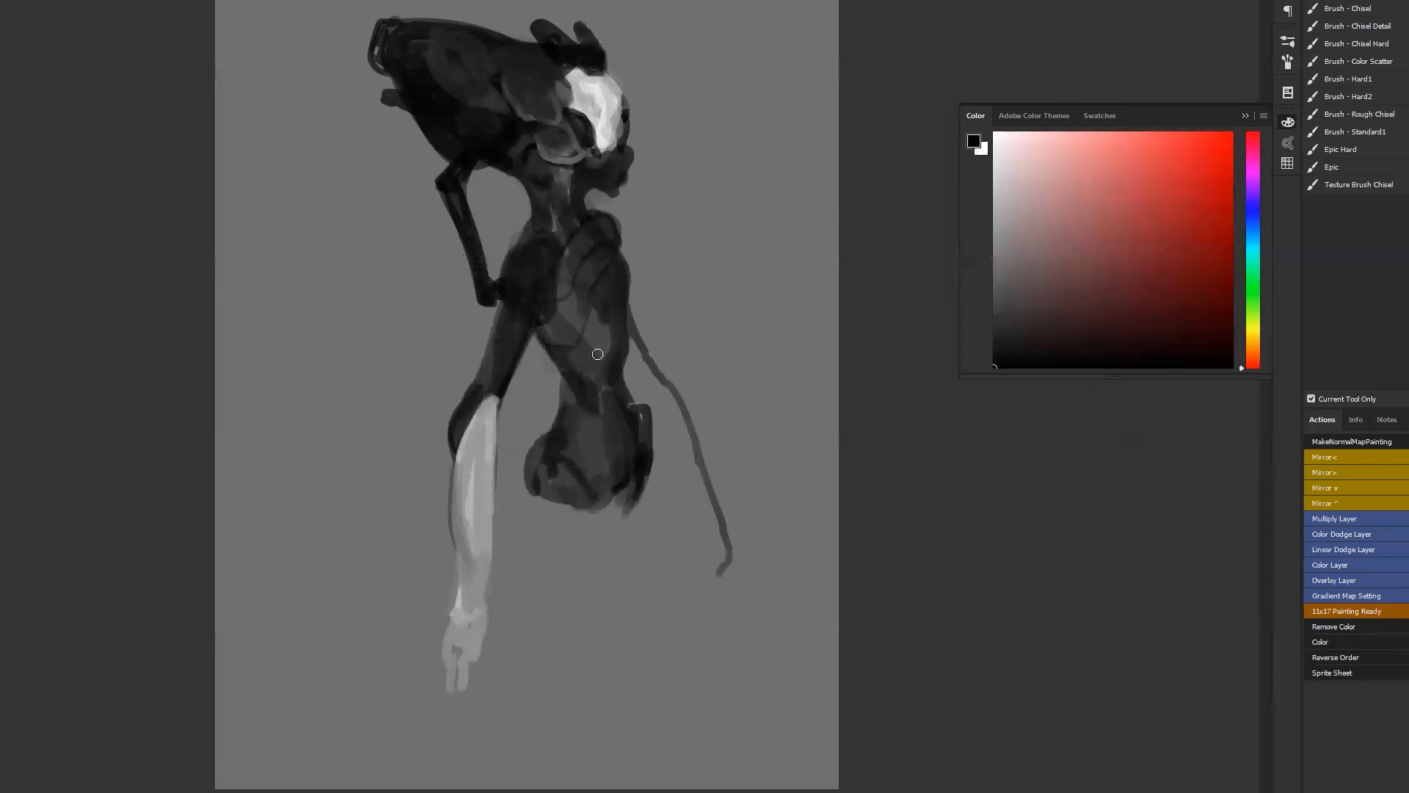
pyautogui.keyDown('alt'); pyautogui.click(568, 354); pyautogui.keyUp('alt')
pyautogui.moveTo(568, 354); pyautogui.dragTo(585, 378)
pyautogui.moveTo(563, 314)
pyautogui.mouseDown()
pyautogui.moveTo(584, 370)
pyautogui.moveTo(603, 361)
pyautogui.mouseUp()
pyautogui.moveTo(588, 255); pyautogui.dragTo(608, 341)
pyautogui.keyDown('alt'); pyautogui.click(522, 289); pyautogui.keyUp('alt')
pyautogui.moveTo(531, 247)
pyautogui.mouseDown()
pyautogui.moveTo(517, 293)
pyautogui.moveTo(512, 234)
pyautogui.moveTo(527, 235)
pyautogui.mouseUp()
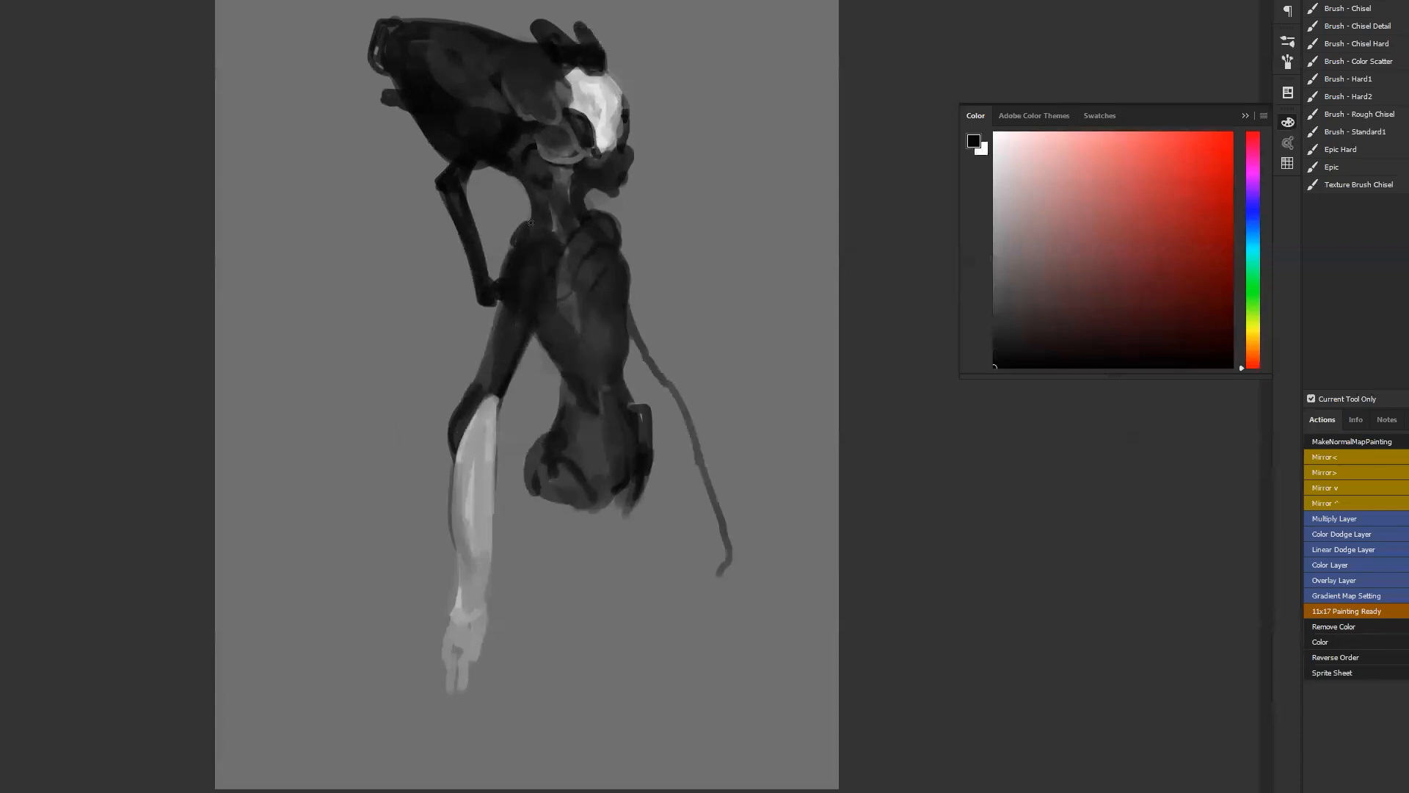
# Paint ridged details on the neck, flip the canvas, and outline the protruding jaw in black
pyautogui.moveTo(551, 173); pyautogui.dragTo(571, 179)
pyautogui.keyDown('alt'); pyautogui.click(554, 213); pyautogui.keyUp('alt')
pyautogui.hotkey('ctrl', 'shift', 'h')
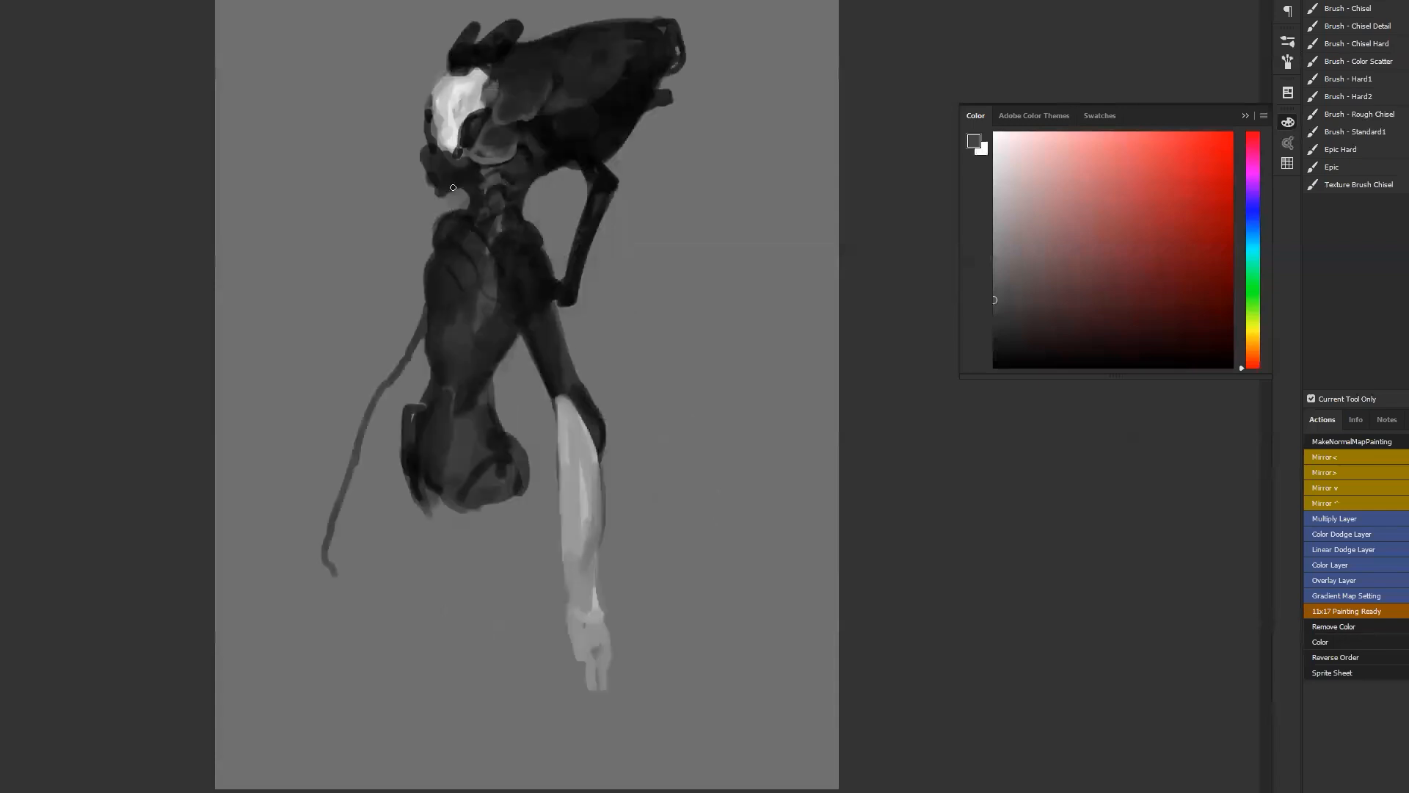
pyautogui.press('d')
pyautogui.moveTo(431, 152)
pyautogui.mouseDown()
pyautogui.moveTo(424, 192)
pyautogui.moveTo(436, 194)
pyautogui.mouseUp()
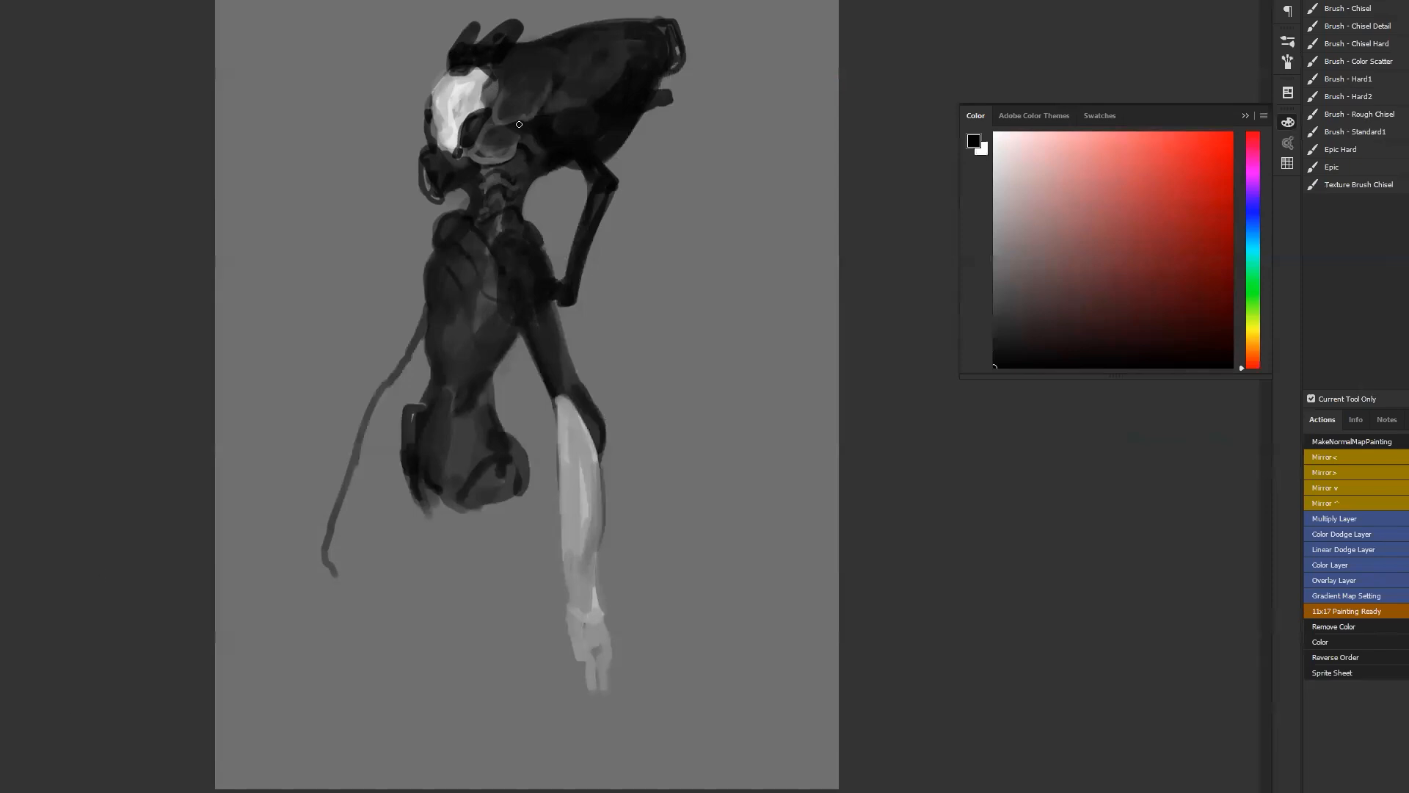
# Brighten the side of the face, flip the canvas, and paint a small dark nose cavity in the white face
pyautogui.keyDown('alt'); pyautogui.click(445, 119); pyautogui.keyUp('alt')
pyautogui.moveTo(436, 86); pyautogui.dragTo(432, 114)
pyautogui.press('d')
pyautogui.press('ctrl')
pyautogui.hotkey('ctrl', 'f')
pyautogui.moveTo(593, 105); pyautogui.dragTo(597, 110)
pyautogui.hotkey('ctrl', 'alt', 'z')
pyautogui.moveTo(597, 111); pyautogui.dragTo(613, 127)
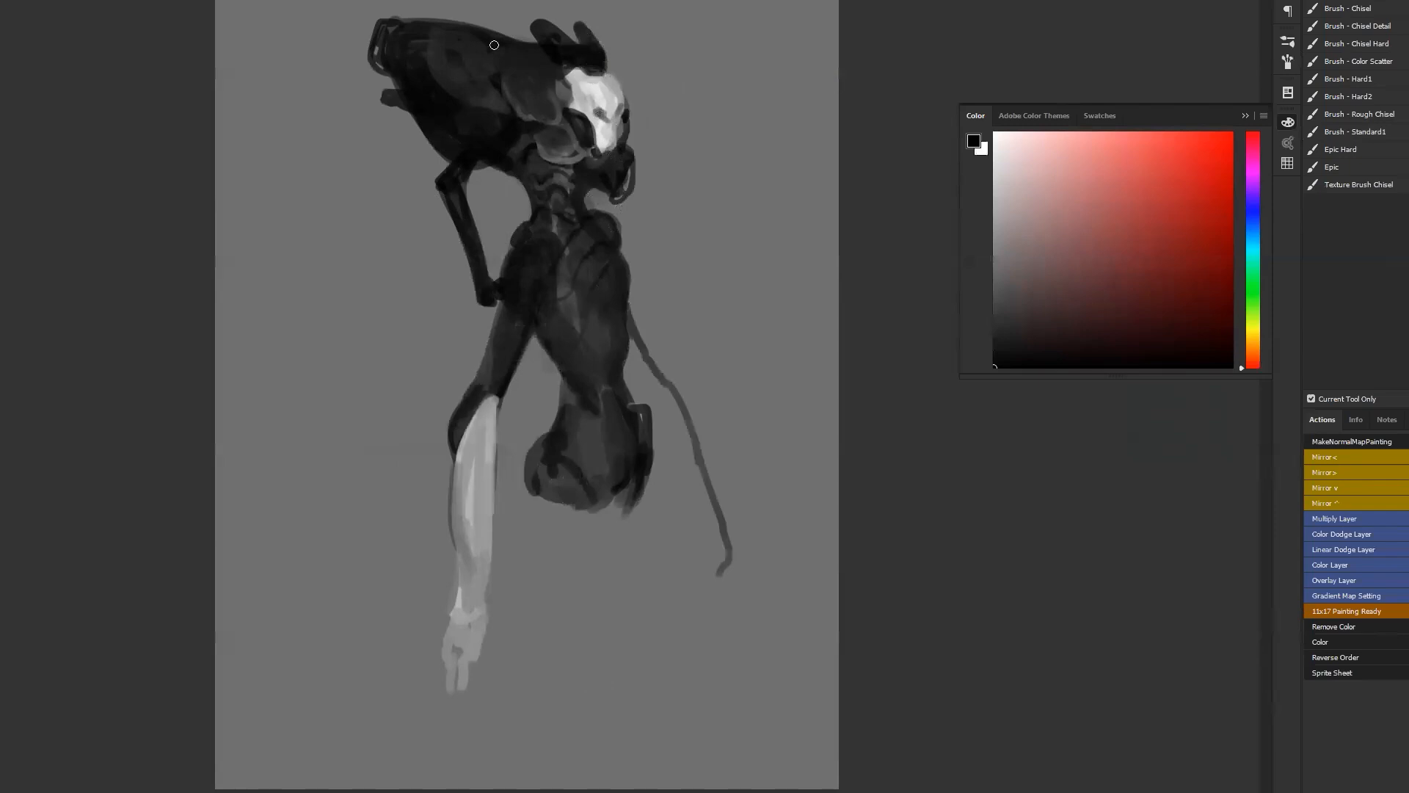
# Refine the nose and mouth of the skull-like face with sampled greys and black
pyautogui.keyDown('alt'); pyautogui.click(616, 105); pyautogui.keyUp('alt')
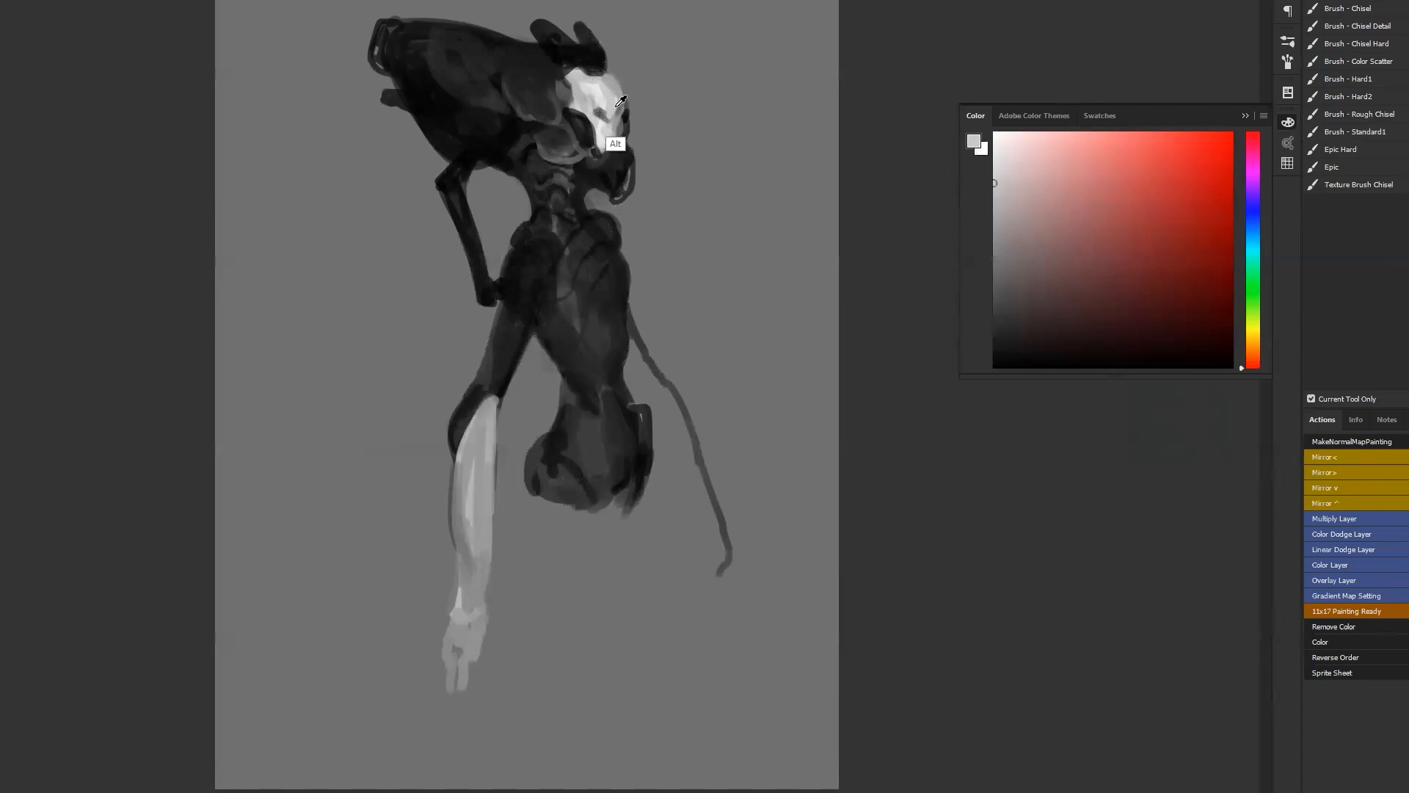
pyautogui.keyDown('alt'); pyautogui.click(597, 152); pyautogui.keyUp('alt')
pyautogui.moveTo(599, 113); pyautogui.dragTo(606, 118)
pyautogui.keyDown('alt'); pyautogui.click(606, 109); pyautogui.keyUp('alt')
pyautogui.press('d')
pyautogui.keyDown('alt'); pyautogui.click(602, 134); pyautogui.keyUp('alt')
pyautogui.press('d')
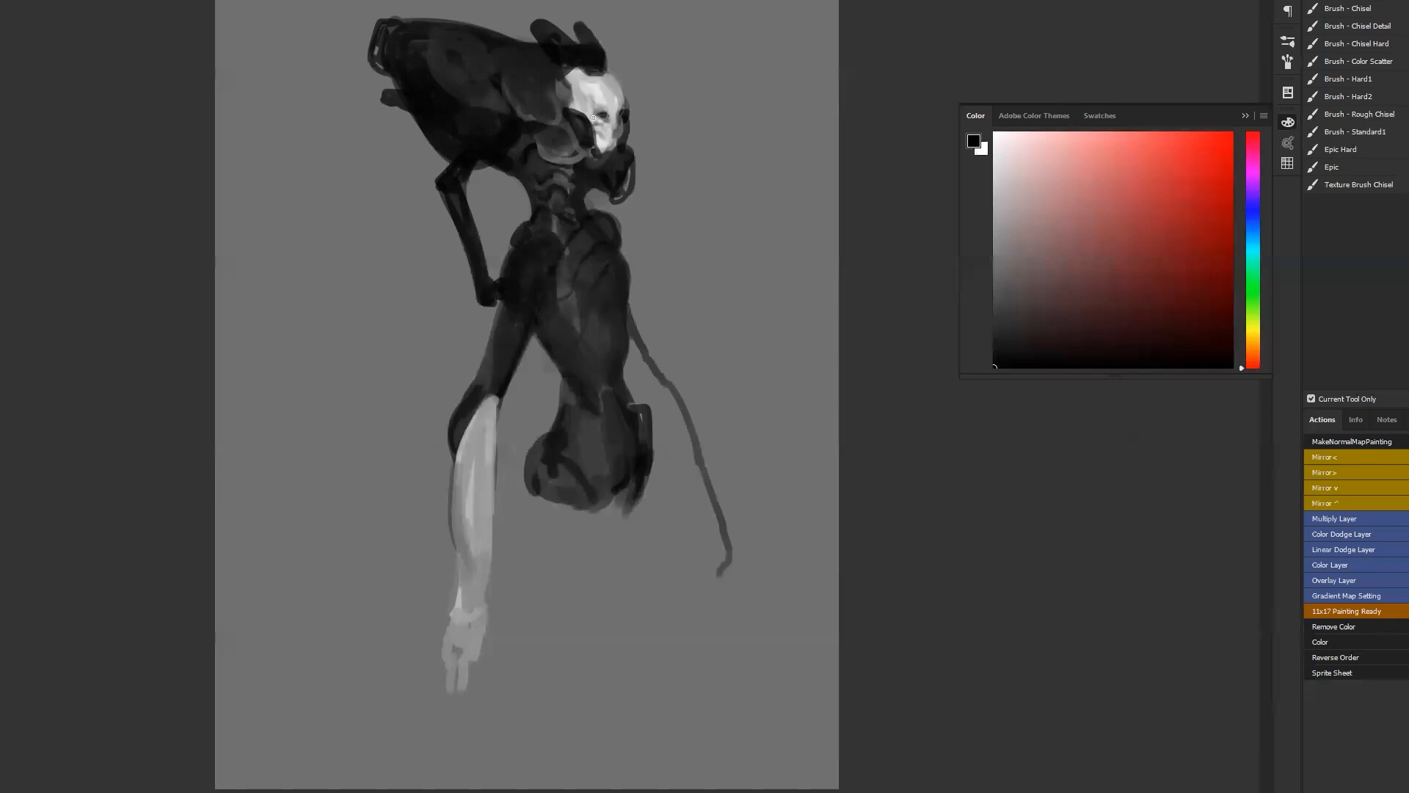
# Touch up the face around the nose with sampled greys, and flip the canvas to check the whole figure
pyautogui.keyDown('alt'); pyautogui.click(584, 115); pyautogui.keyUp('alt')
pyautogui.keyDown('alt'); pyautogui.click(593, 109); pyautogui.keyUp('alt')
pyautogui.keyDown('alt'); pyautogui.click(591, 110); pyautogui.keyUp('alt')
pyautogui.keyDown('alt'); pyautogui.click(588, 111); pyautogui.keyUp('alt')
pyautogui.keyDown('alt'); pyautogui.click(594, 95); pyautogui.keyUp('alt')
pyautogui.press('z')
pyautogui.keyDown('alt'); pyautogui.click(615, 185); pyautogui.keyUp('alt')
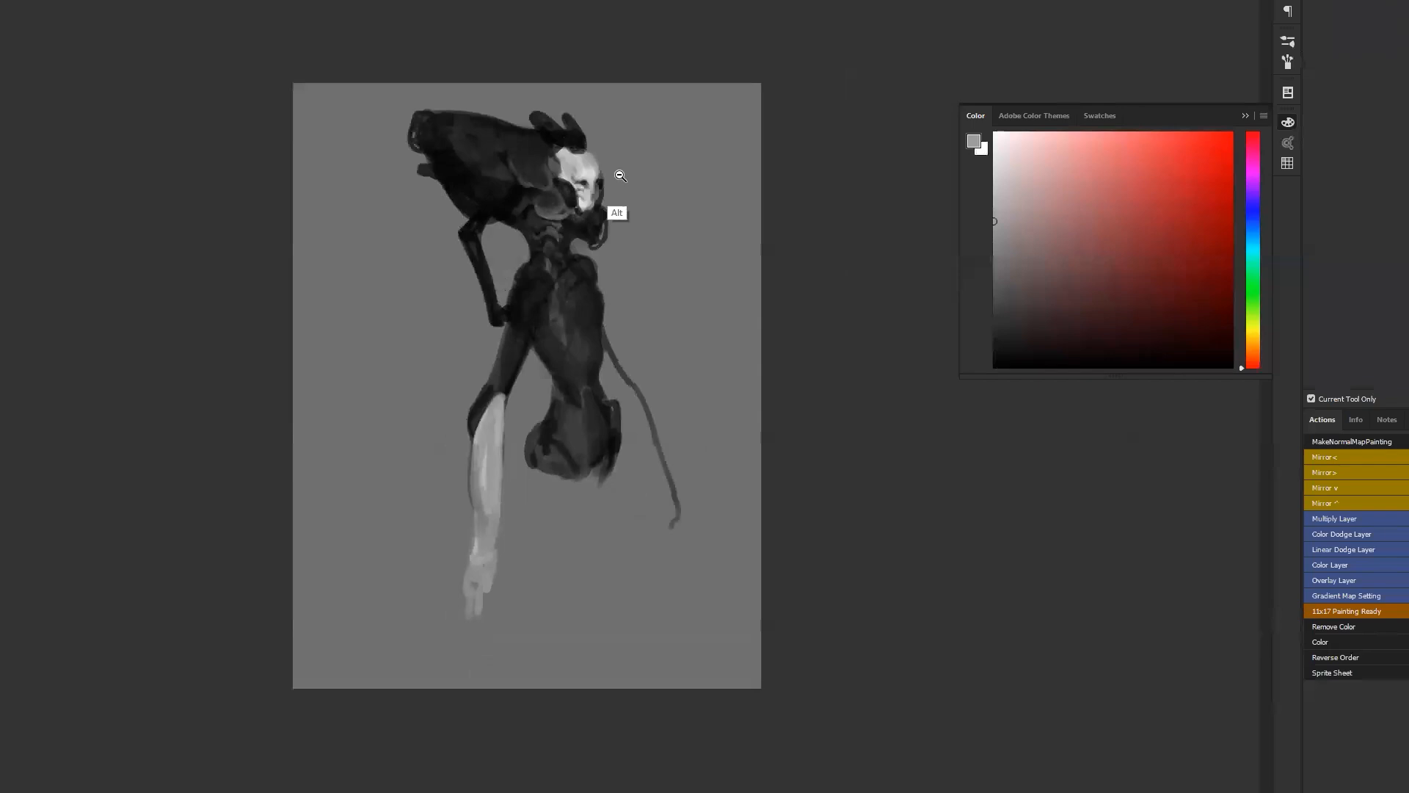
pyautogui.keyDown('alt'); pyautogui.click(602, 287); pyautogui.keyUp('alt')
pyautogui.hotkey('ctrl', 'f')
pyautogui.click(538, 311)
pyautogui.press('b')
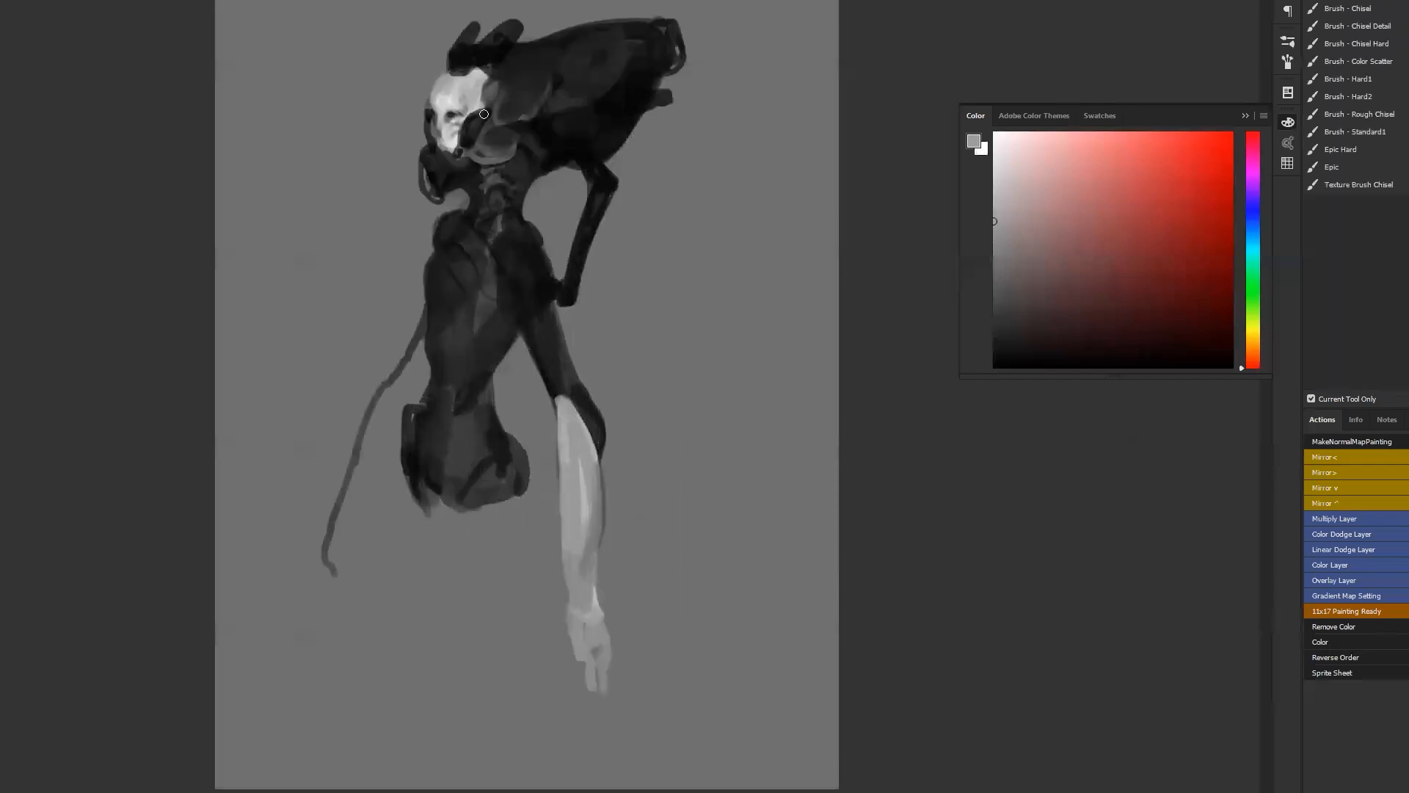
# Draw thin light grey lines under the cheek and along the side of the head, flipping the canvas horizontally
pyautogui.keyDown('alt'); pyautogui.click(474, 150); pyautogui.keyUp('alt')
pyautogui.moveTo(475, 155); pyautogui.dragTo(484, 170)
pyautogui.keyDown('alt'); pyautogui.click(462, 205); pyautogui.keyUp('alt')
pyautogui.moveTo(533, 133); pyautogui.dragTo(574, 111)
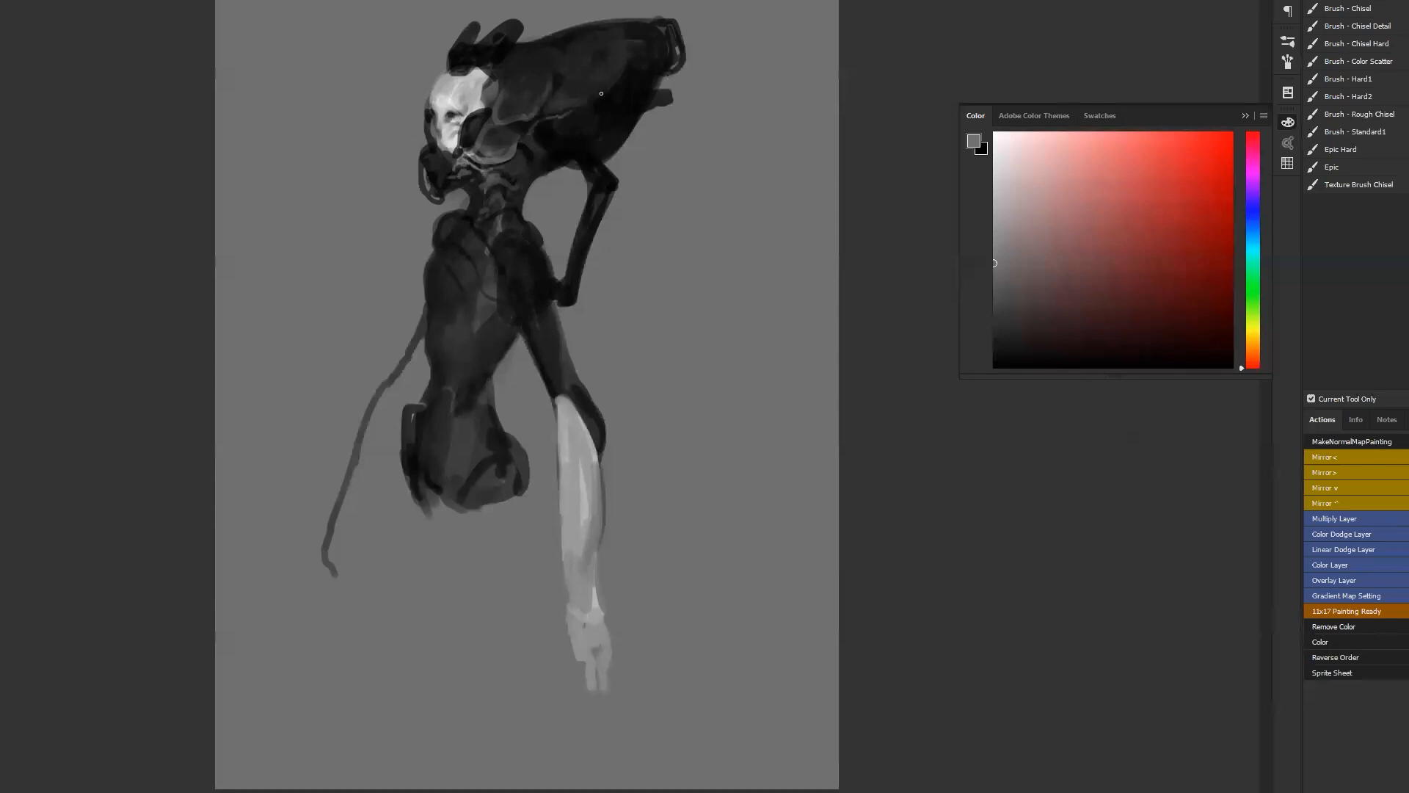
pyautogui.moveTo(639, 62); pyautogui.dragTo(602, 110)
pyautogui.hotkey('ctrl', 'shift', 'h')
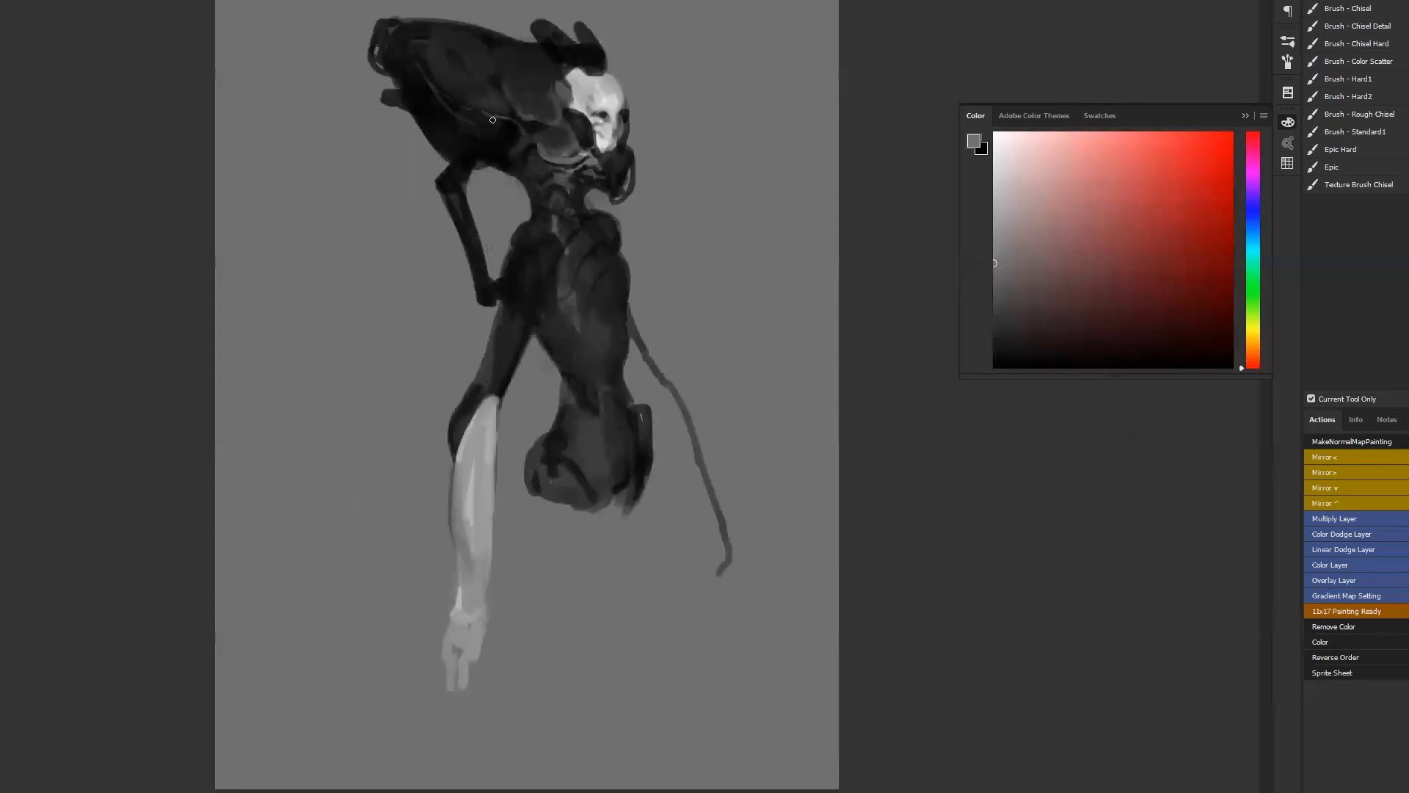
# Refine the lines on the side of the long head, and go over the back strut and neck with sampled dark tones
pyautogui.moveTo(435, 104); pyautogui.dragTo(460, 132)
pyautogui.keyDown('alt'); pyautogui.click(450, 112); pyautogui.keyUp('alt')
pyautogui.press(']')
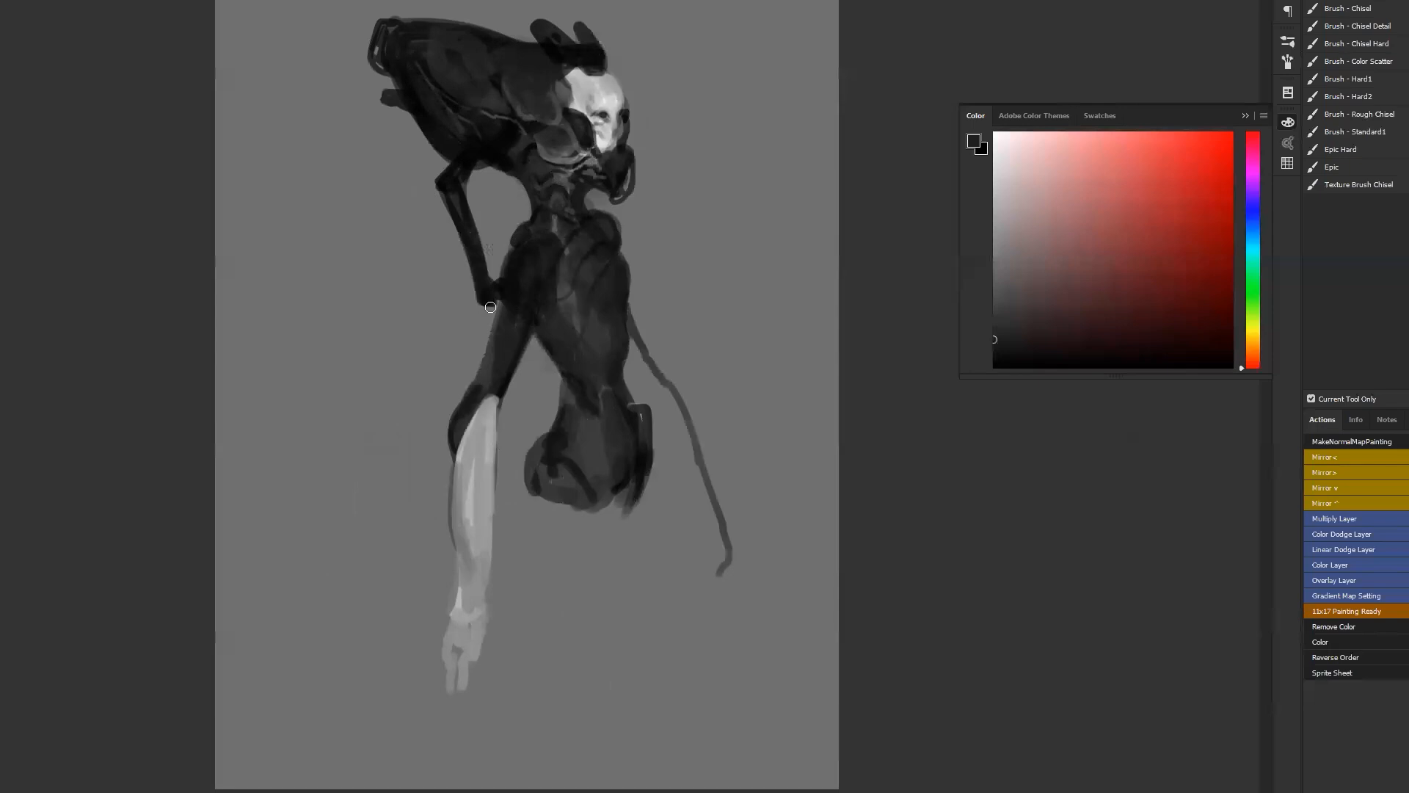
pyautogui.keyDown('alt'); pyautogui.click(384, 32); pyautogui.keyUp('alt')
pyautogui.moveTo(441, 185); pyautogui.dragTo(497, 295)
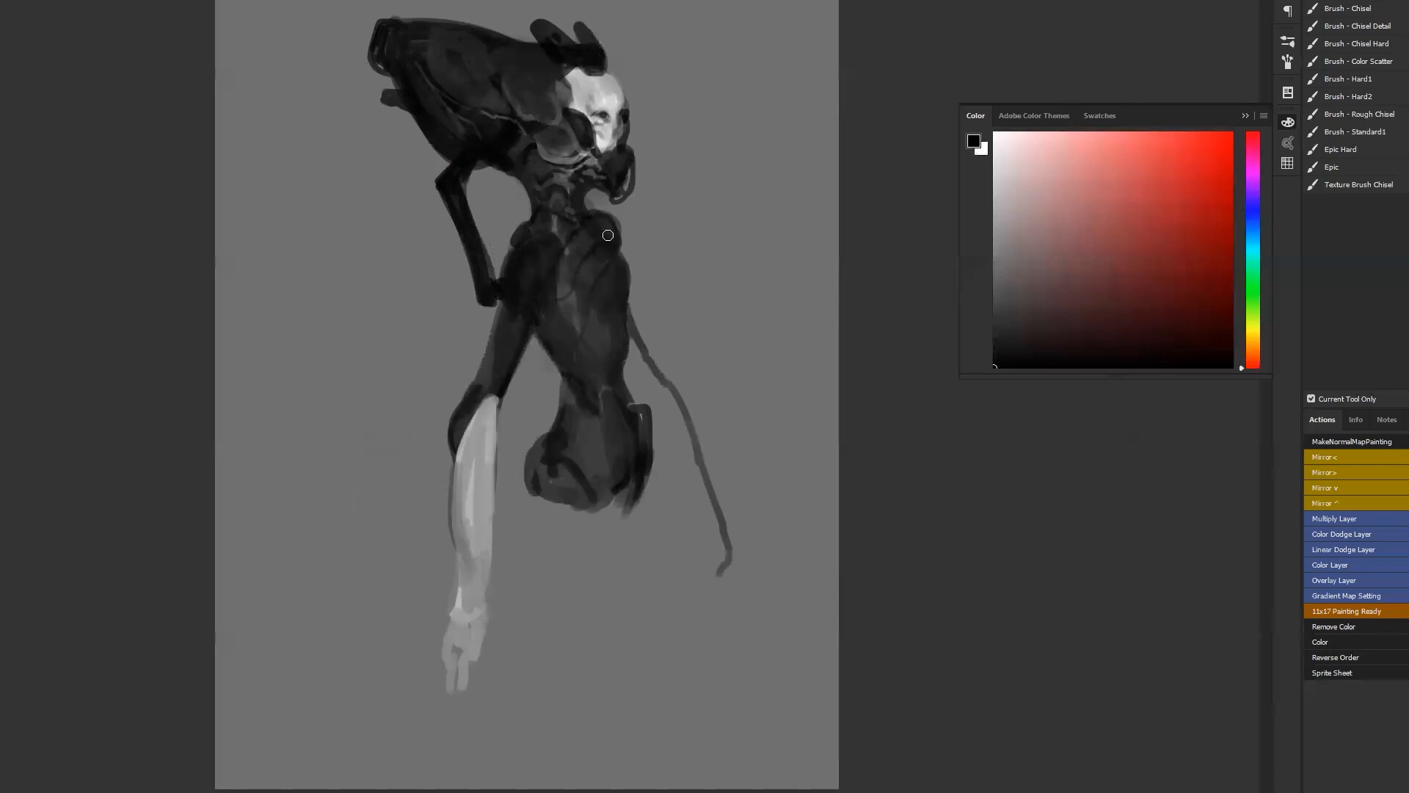
pyautogui.moveTo(593, 191); pyautogui.dragTo(592, 213)
# Paint a long black blade from the elbow down along the outer side of the pale forearm
pyautogui.moveTo(488, 328)
pyautogui.mouseDown()
pyautogui.moveTo(436, 491)
pyautogui.moveTo(448, 446)
pyautogui.moveTo(435, 573)
pyautogui.mouseUp()
pyautogui.moveTo(469, 345); pyautogui.dragTo(450, 598)
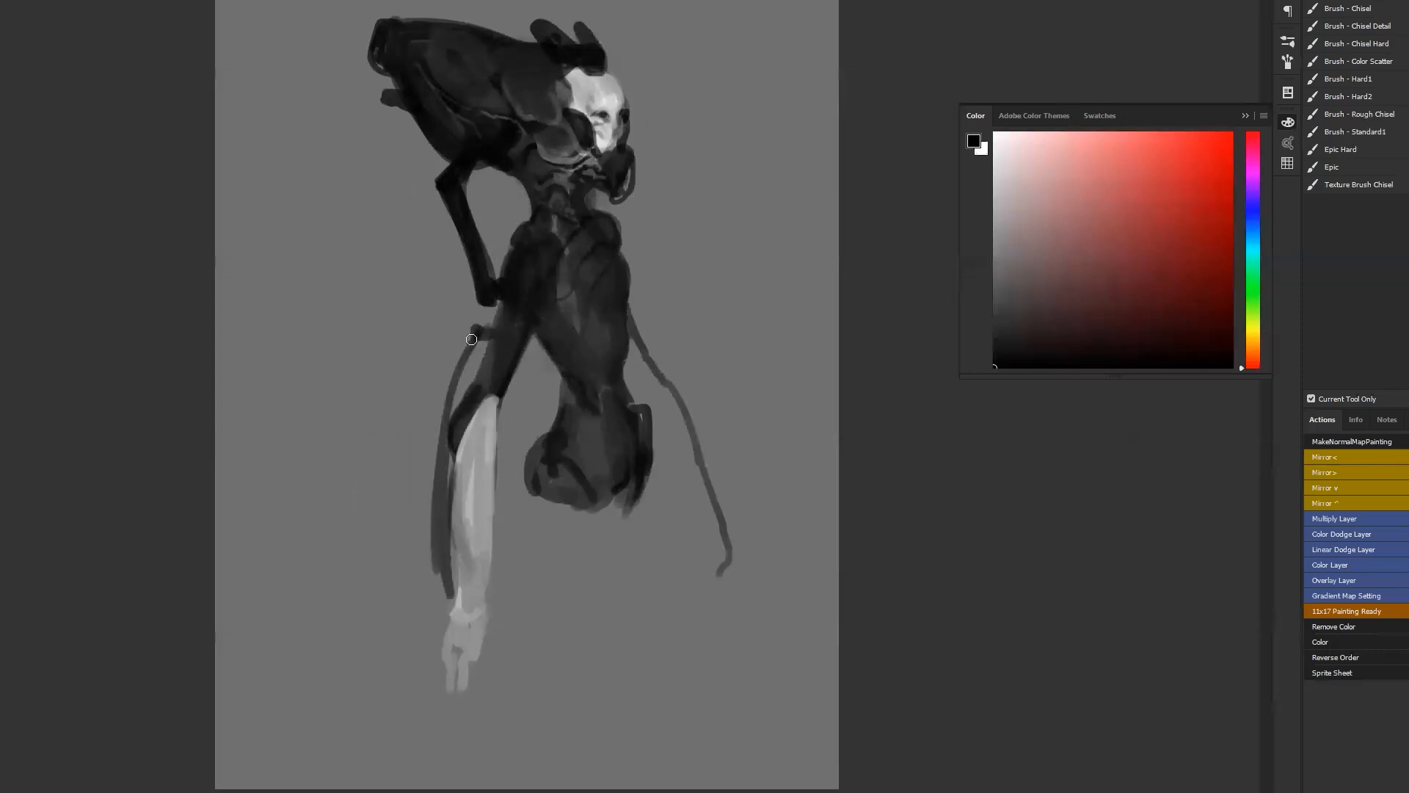
pyautogui.moveTo(473, 337)
pyautogui.mouseDown()
pyautogui.moveTo(473, 325)
pyautogui.moveTo(442, 551)
pyautogui.moveTo(450, 455)
pyautogui.moveTo(488, 343)
pyautogui.mouseUp()
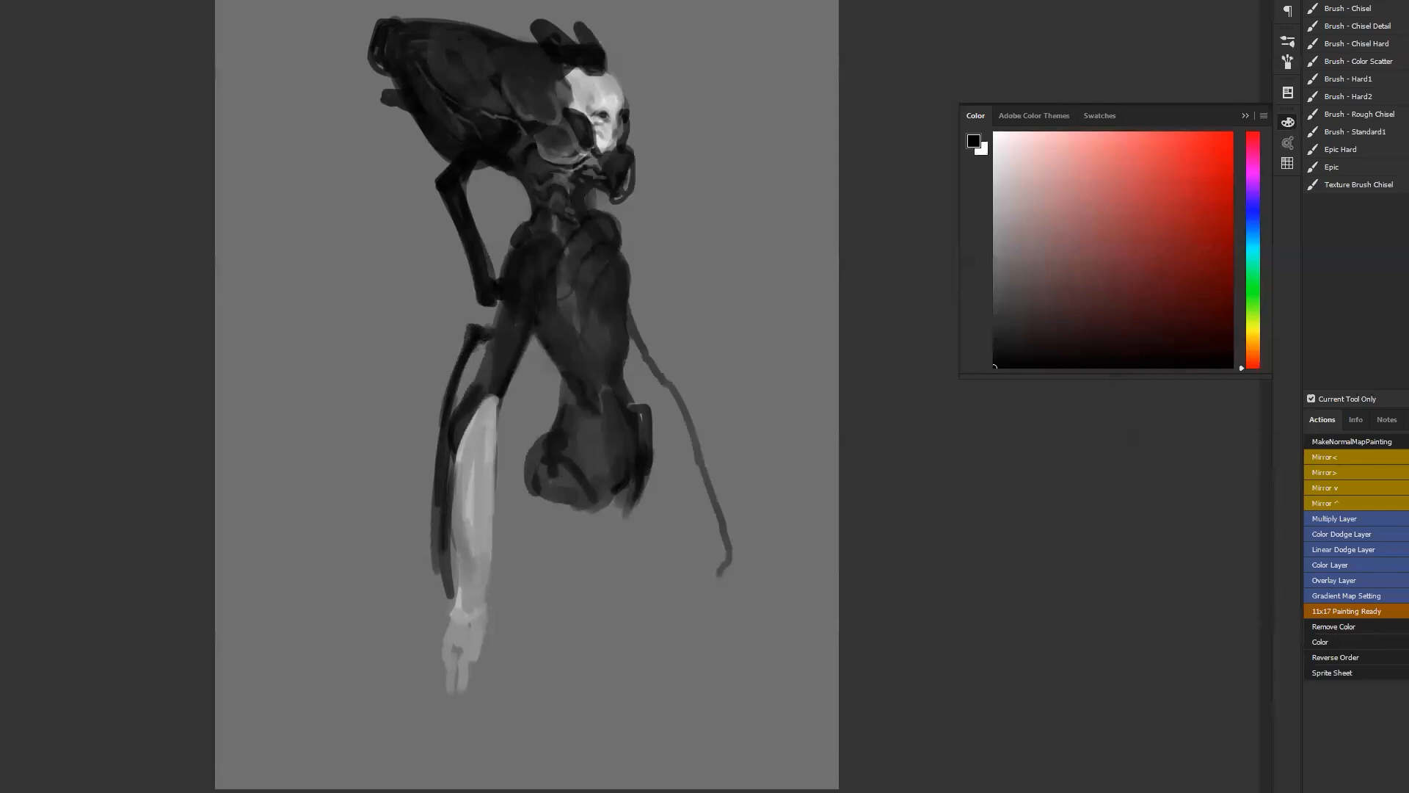
# Keep the document open and switch the canvas to full-screen mode
pyautogui.hotkey('ctrl', 'q')
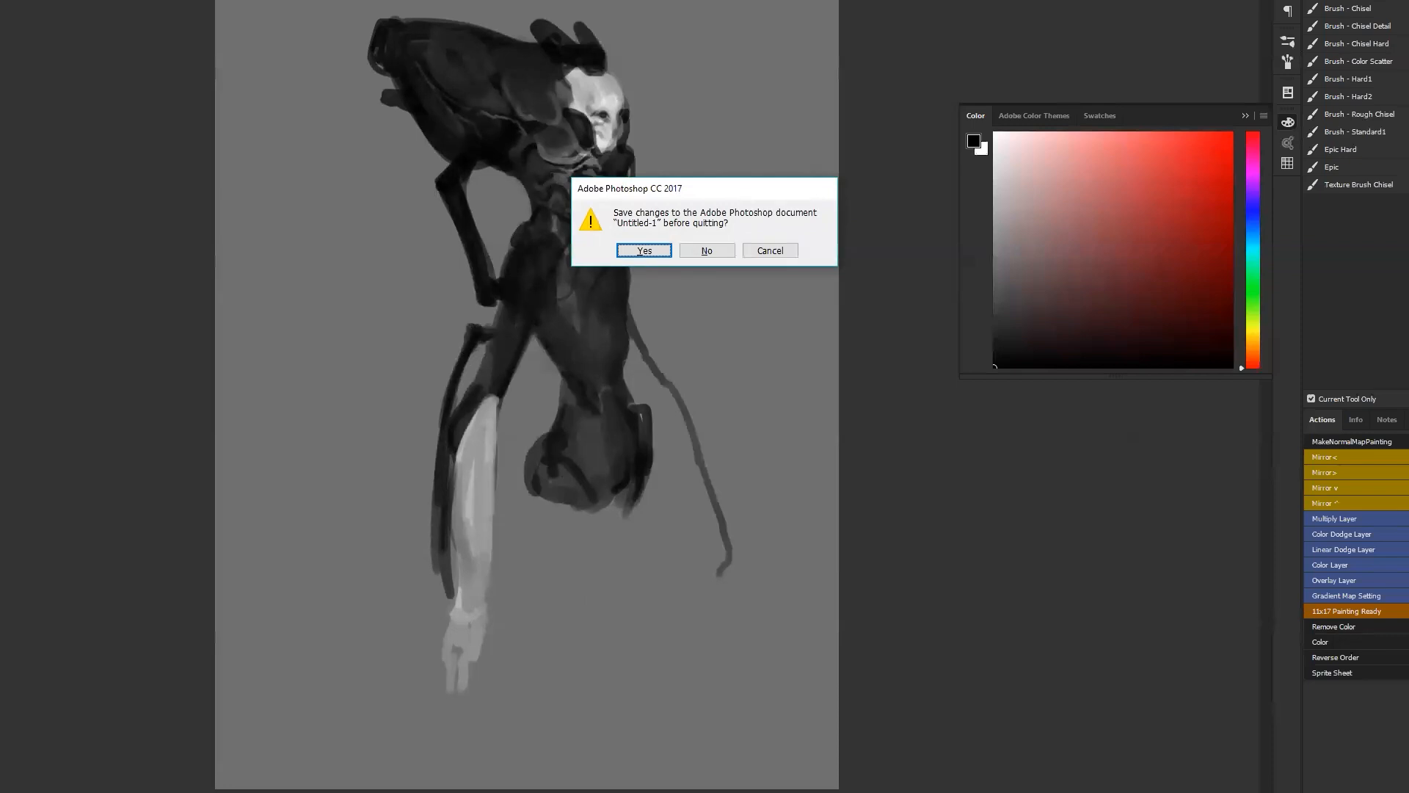
pyautogui.click(781, 249)
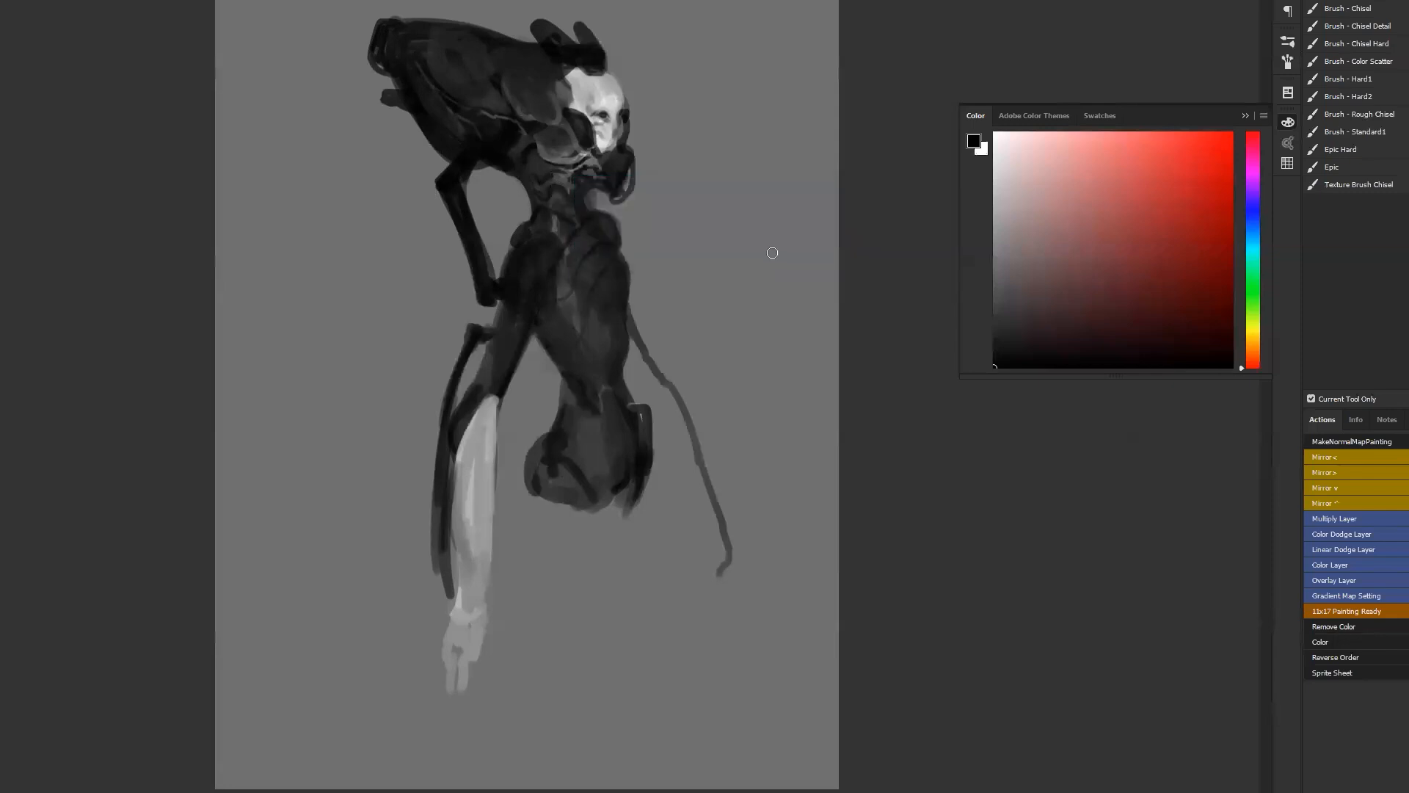
pyautogui.press('f')
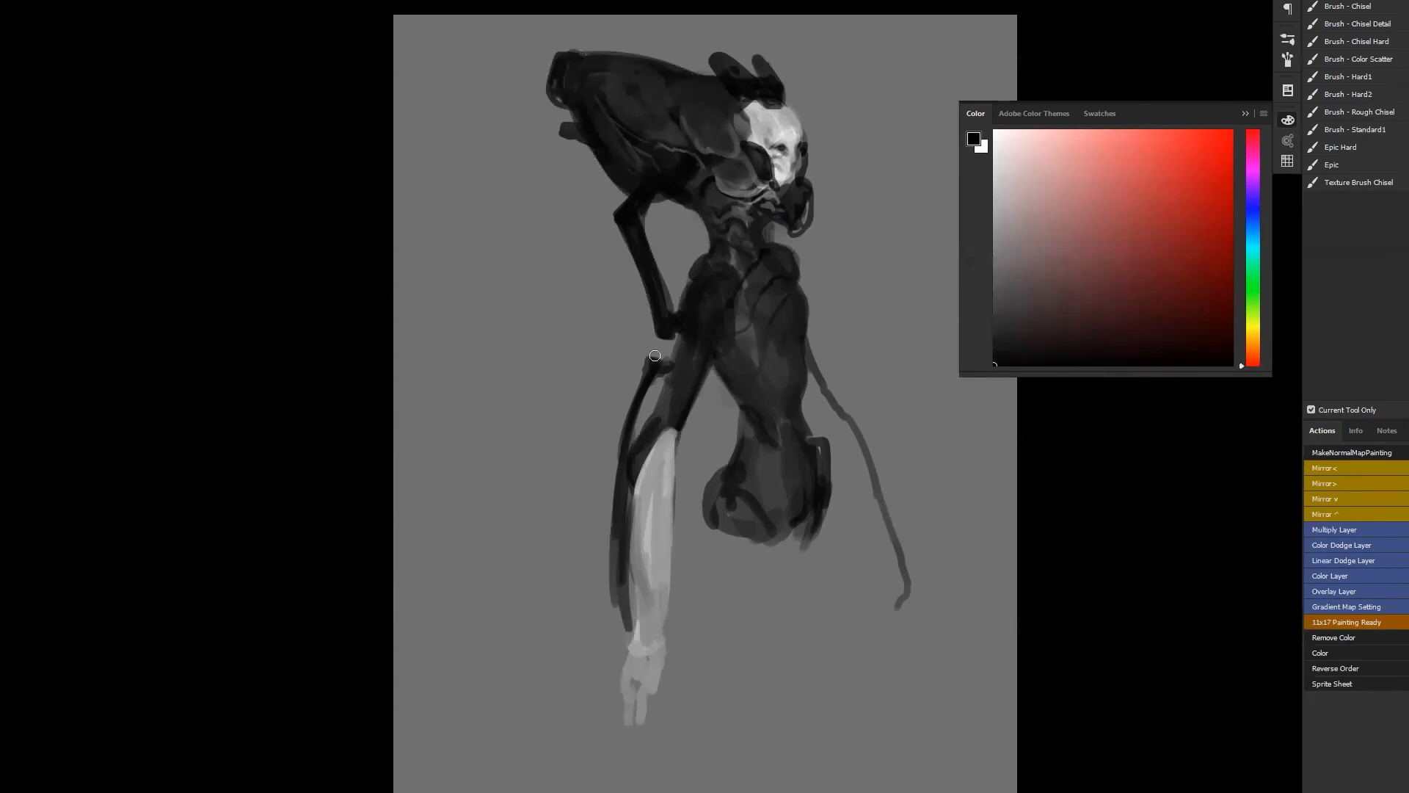
# Touch up the cheek plate and the neck below the skull face with sampled light and dark greys
pyautogui.moveTo(803, 267); pyautogui.dragTo(651, 147)
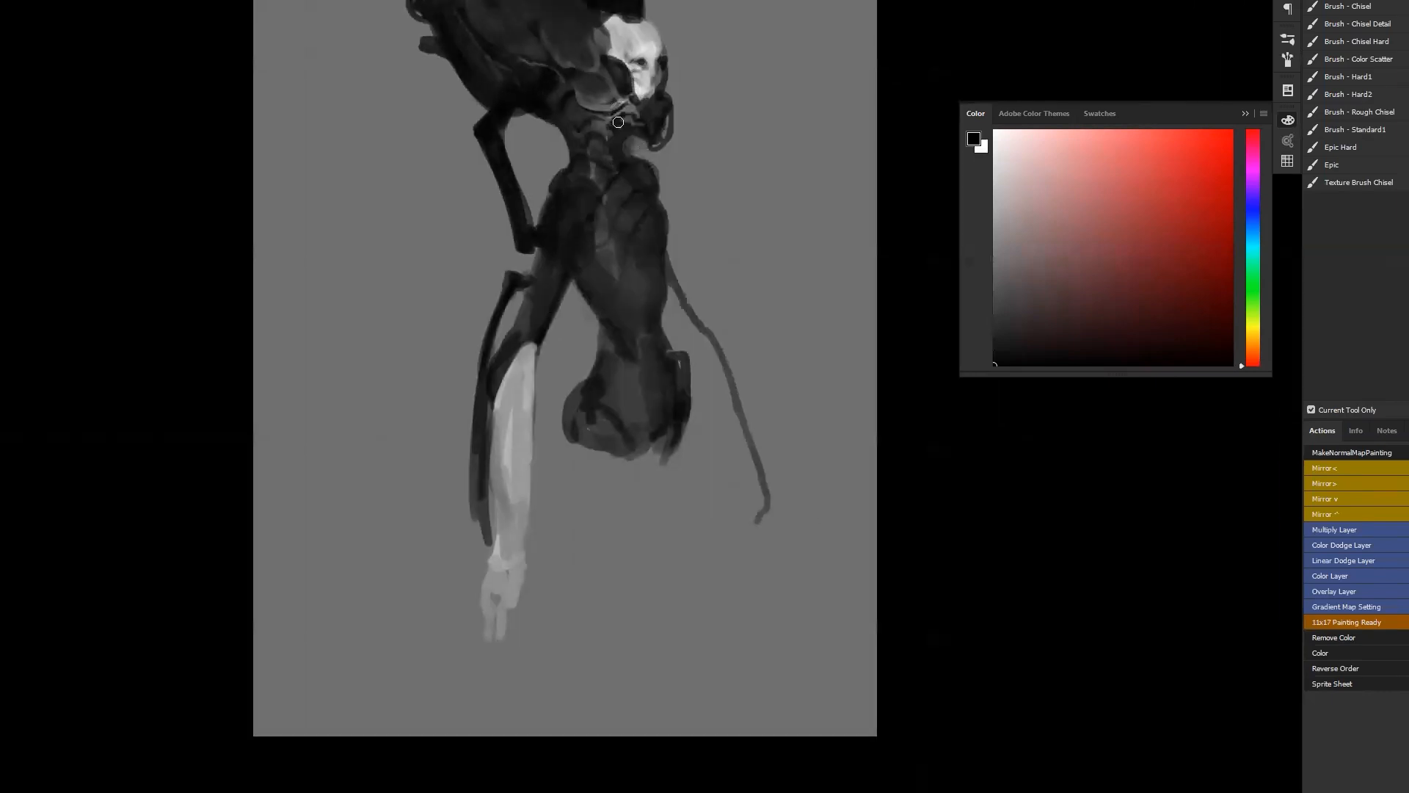
pyautogui.click(608, 97)
pyautogui.keyDown('alt'); pyautogui.click(623, 132); pyautogui.keyUp('alt')
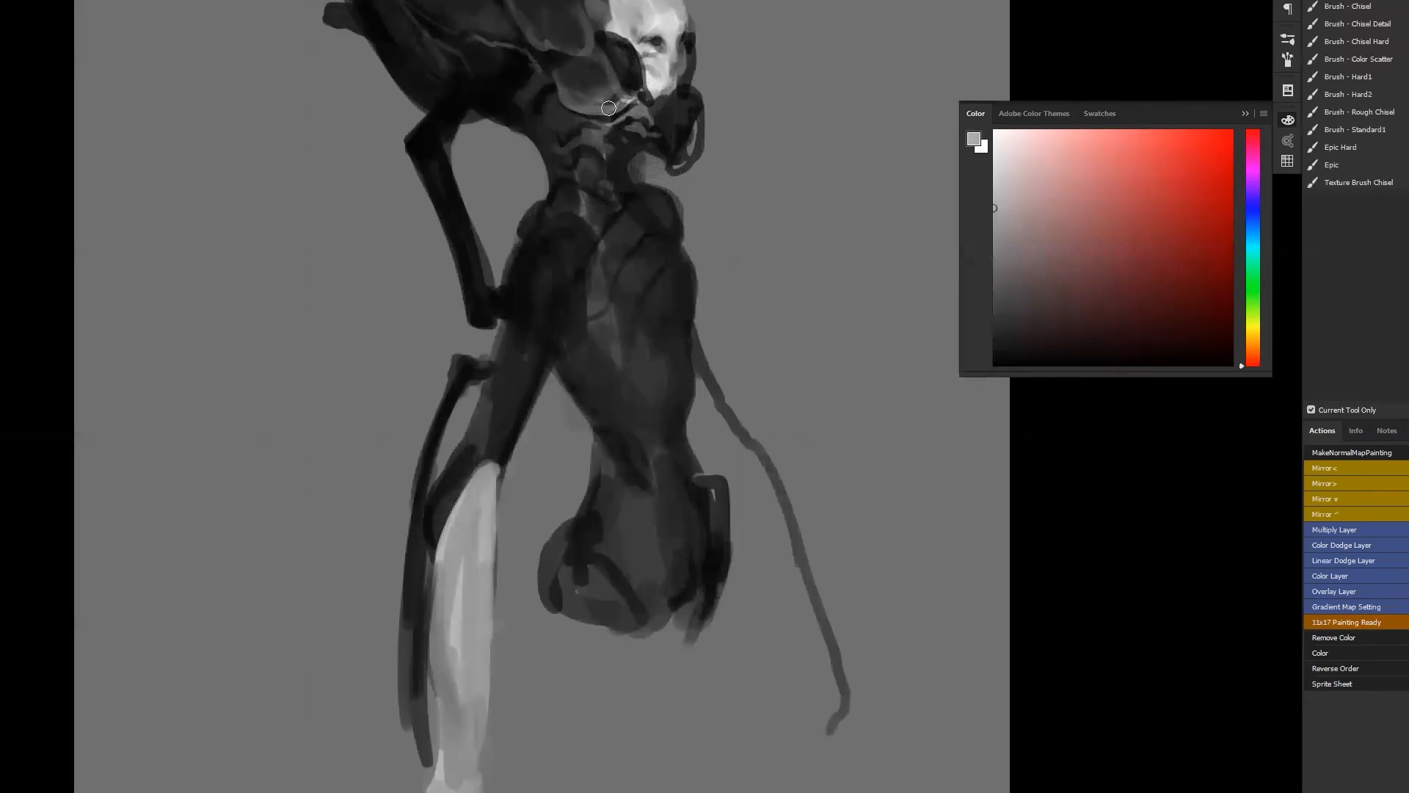
pyautogui.moveTo(578, 88)
pyautogui.mouseDown()
pyautogui.moveTo(616, 103)
pyautogui.moveTo(575, 88)
pyautogui.moveTo(607, 90)
pyautogui.moveTo(585, 96)
pyautogui.mouseUp()
pyautogui.keyDown('alt'); pyautogui.click(599, 94); pyautogui.keyUp('alt')
pyautogui.keyDown('alt'); pyautogui.click(559, 109); pyautogui.keyUp('alt')
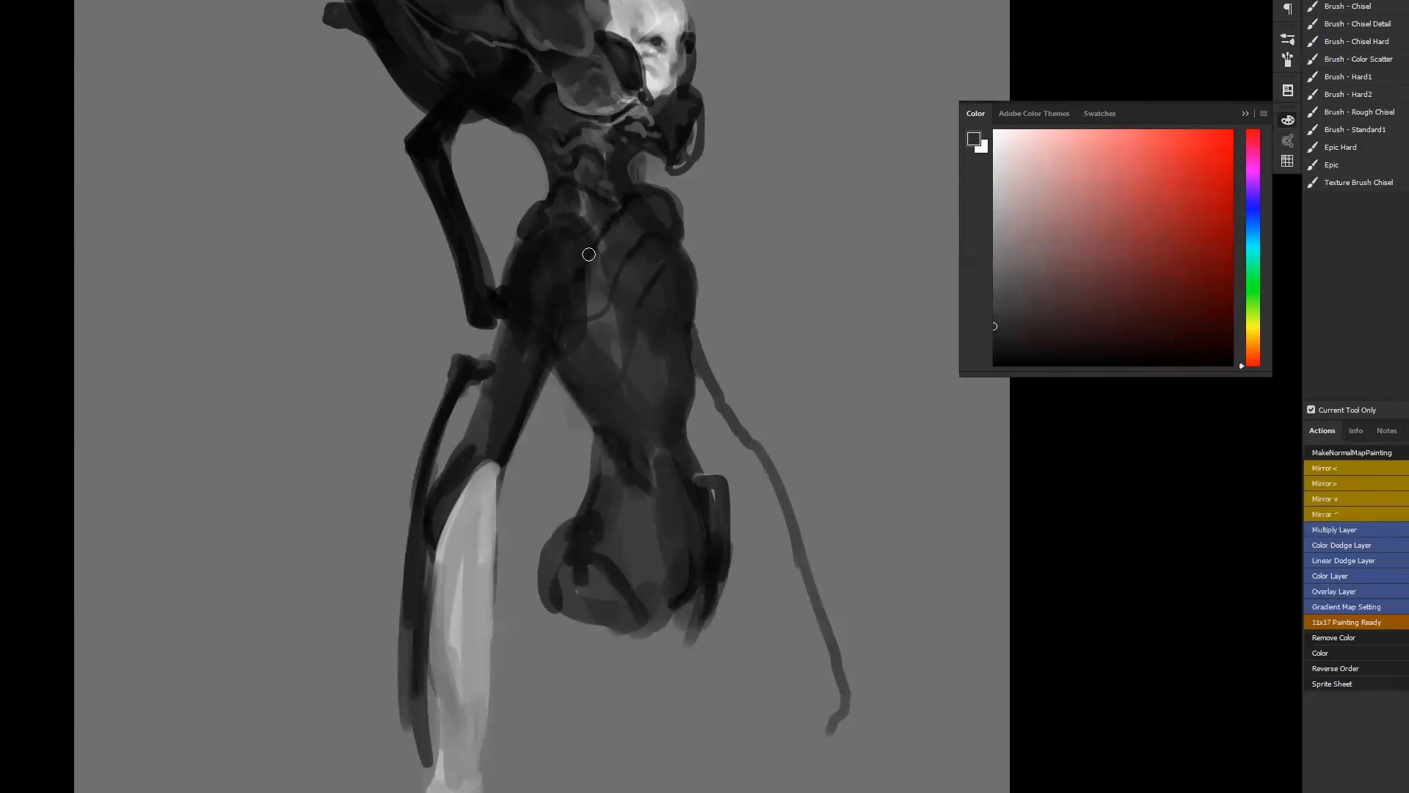
# Even out the shading on the upper side of the long head with sampled dark greys
pyautogui.moveTo(615, 57); pyautogui.dragTo(633, 153)
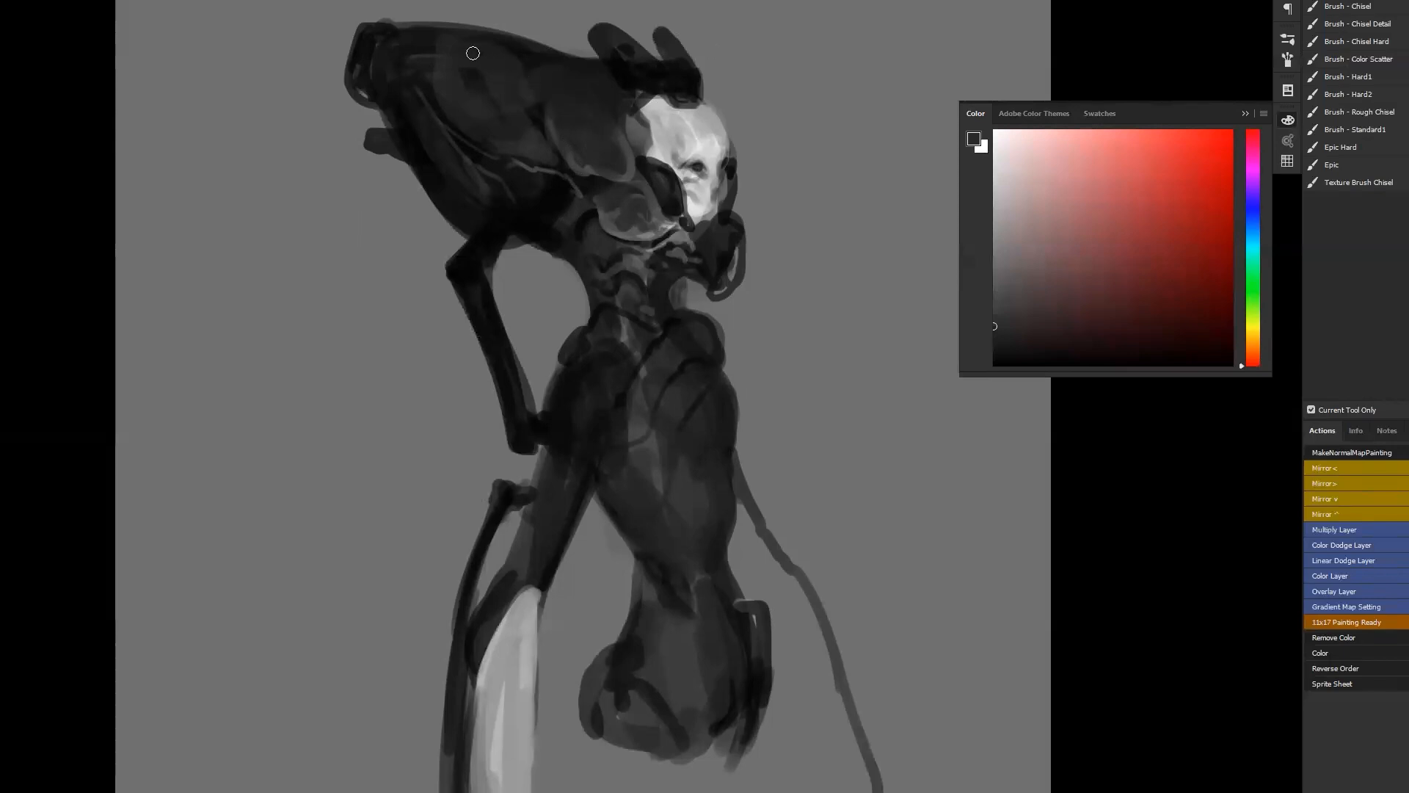
pyautogui.keyDown('alt'); pyautogui.click(473, 91); pyautogui.keyUp('alt')
pyautogui.keyDown('alt'); pyautogui.click(441, 48); pyautogui.keyUp('alt')
pyautogui.moveTo(619, 153); pyautogui.dragTo(650, 223)
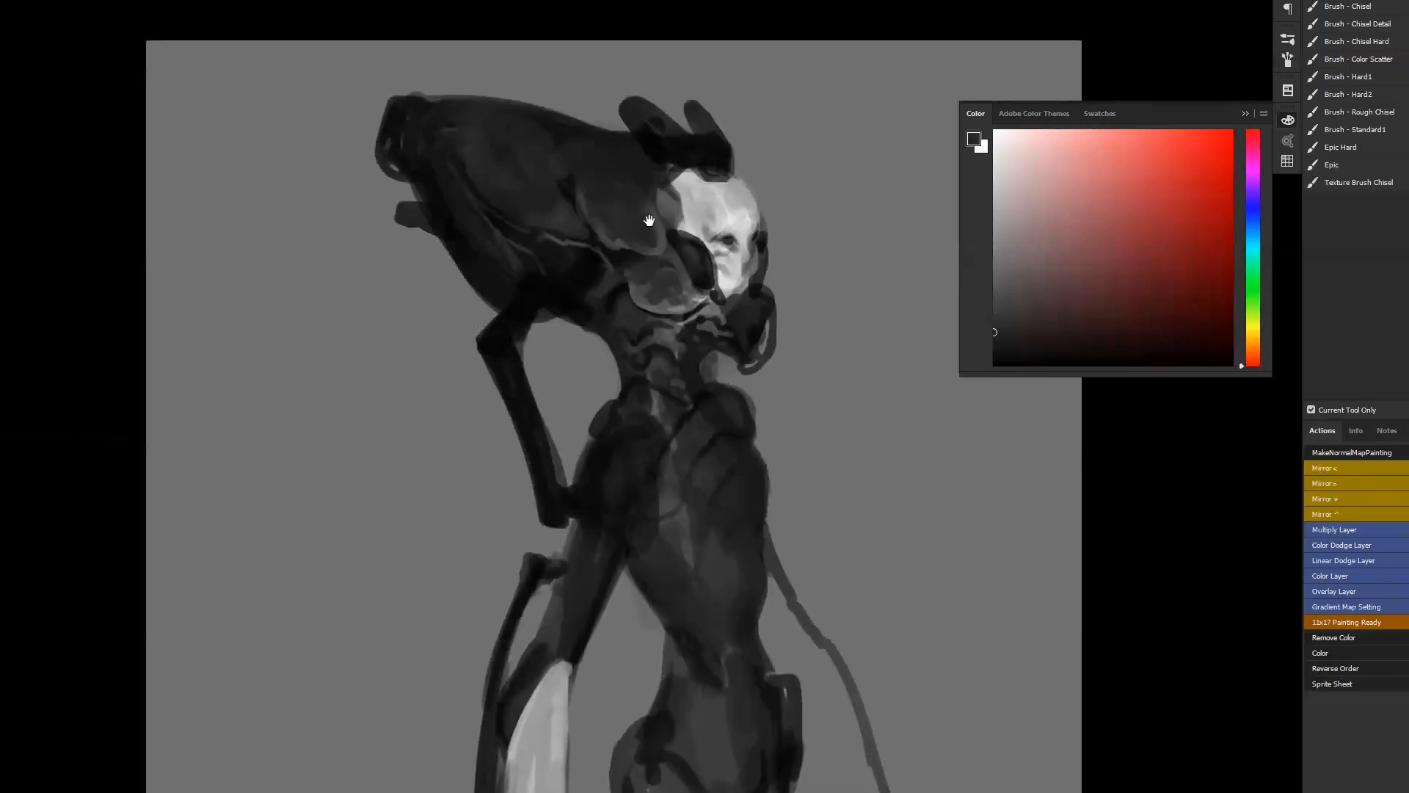
# Draw black contour lines across the side of the long head, blending them with a sampled dark grey
pyautogui.press('d')
pyautogui.press('[')
pyautogui.press('[')
pyautogui.press('[')
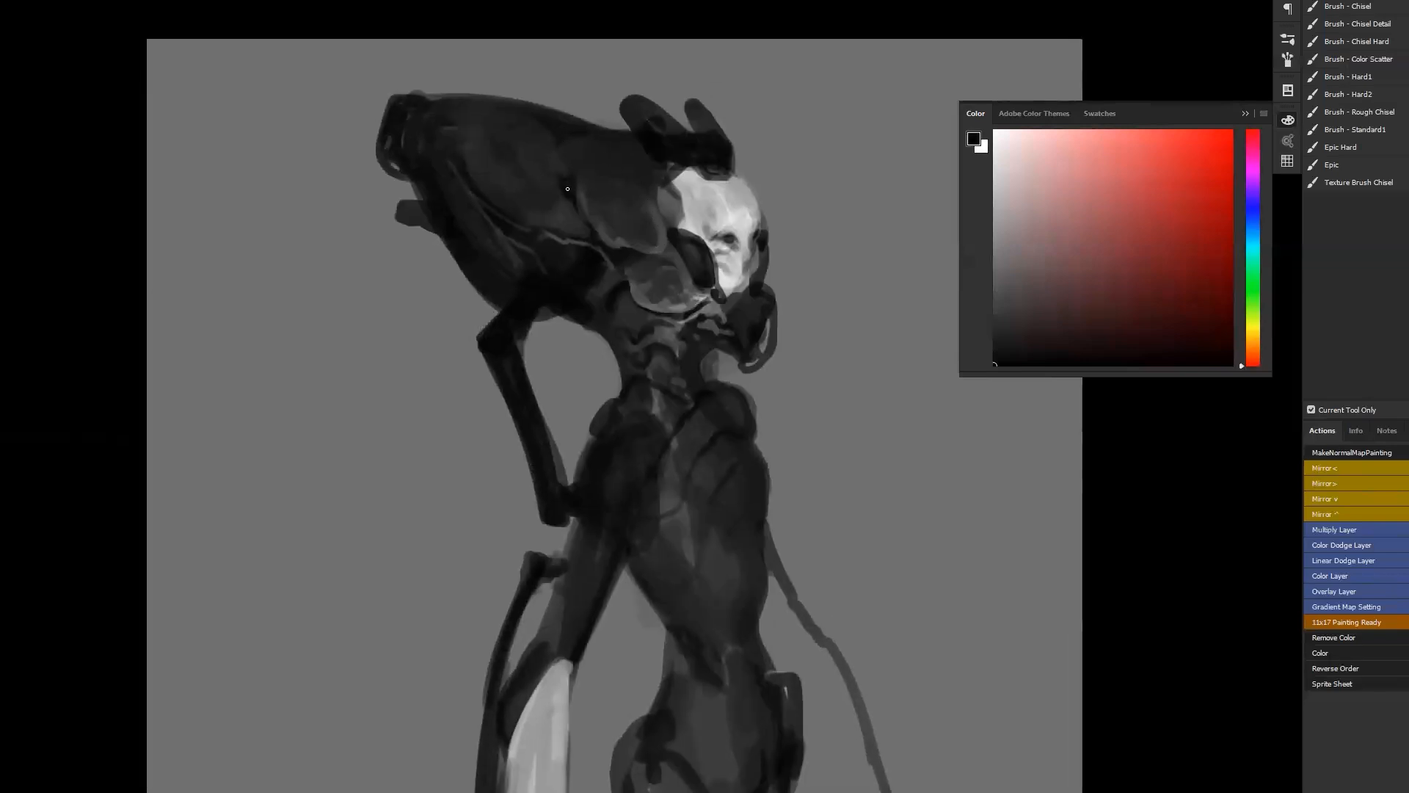
pyautogui.press(']')
pyautogui.press(']')
pyautogui.moveTo(528, 177); pyautogui.dragTo(566, 181)
pyautogui.moveTo(590, 130)
pyautogui.mouseDown()
pyautogui.moveTo(469, 142)
pyautogui.moveTo(565, 172)
pyautogui.mouseUp()
pyautogui.moveTo(528, 128)
pyautogui.mouseDown()
pyautogui.moveTo(466, 148)
pyautogui.moveTo(436, 124)
pyautogui.moveTo(504, 122)
pyautogui.moveTo(442, 118)
pyautogui.mouseUp()
pyautogui.keyDown('alt'); pyautogui.click(509, 121); pyautogui.keyUp('alt')
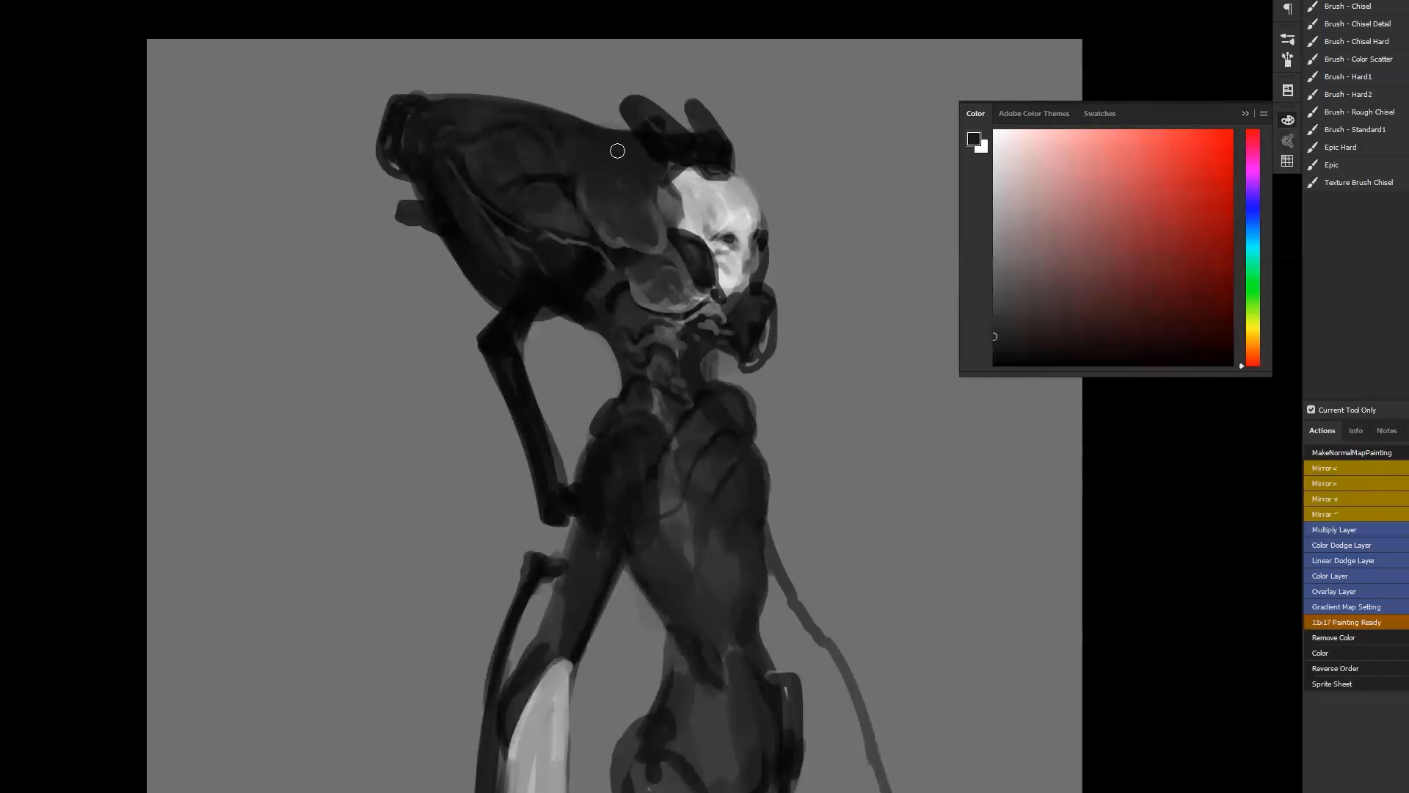
# Extend the top of the pale forearm up toward the elbow with a sampled light grey
pyautogui.moveTo(635, 251); pyautogui.dragTo(595, 148)
pyautogui.press('x')
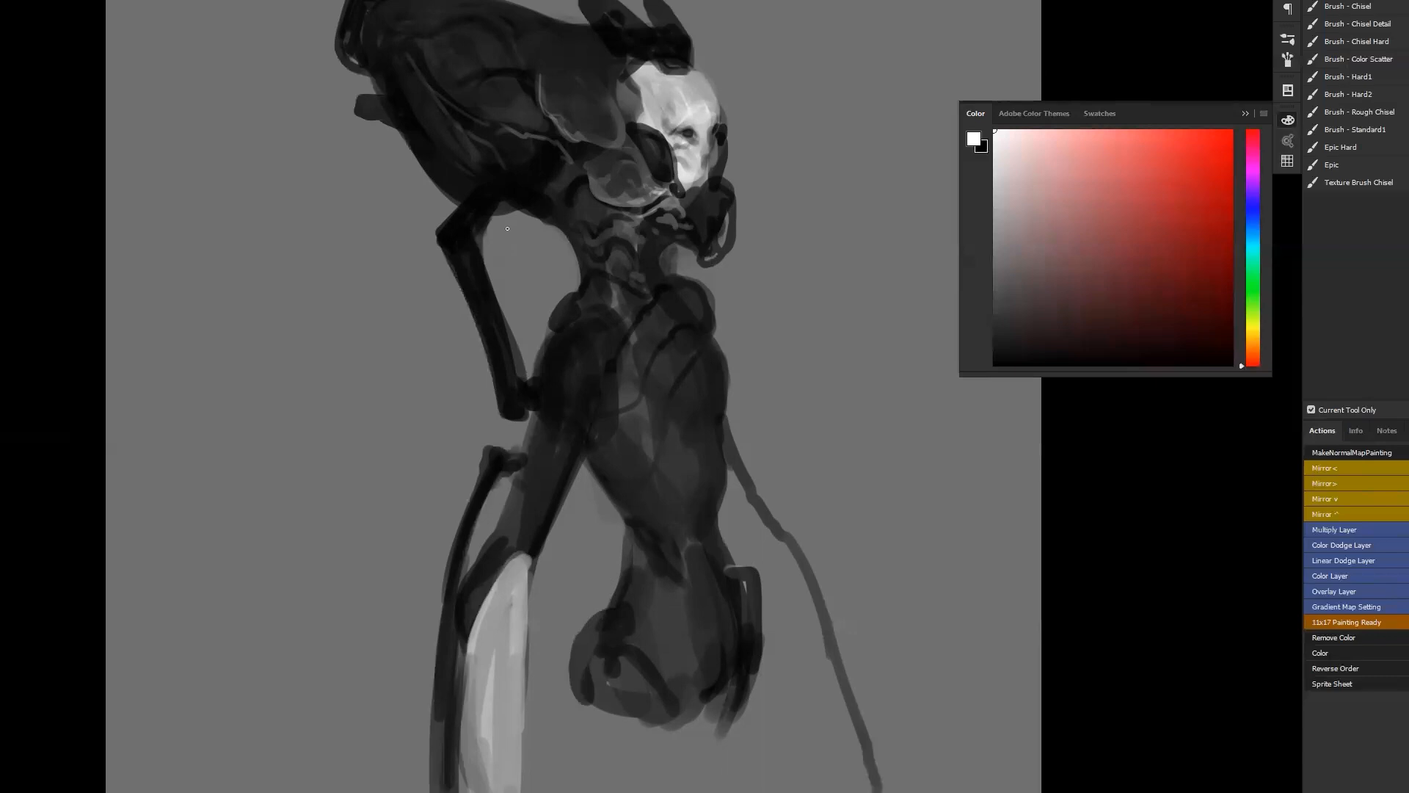
pyautogui.moveTo(617, 469); pyautogui.dragTo(652, 211)
pyautogui.keyDown('alt'); pyautogui.click(596, 339); pyautogui.keyUp('alt')
pyautogui.press('b')
pyautogui.keyDown('alt'); pyautogui.click(562, 331); pyautogui.keyUp('alt')
pyautogui.moveTo(582, 295)
pyautogui.mouseDown()
pyautogui.moveTo(577, 312)
pyautogui.moveTo(596, 266)
pyautogui.mouseUp()
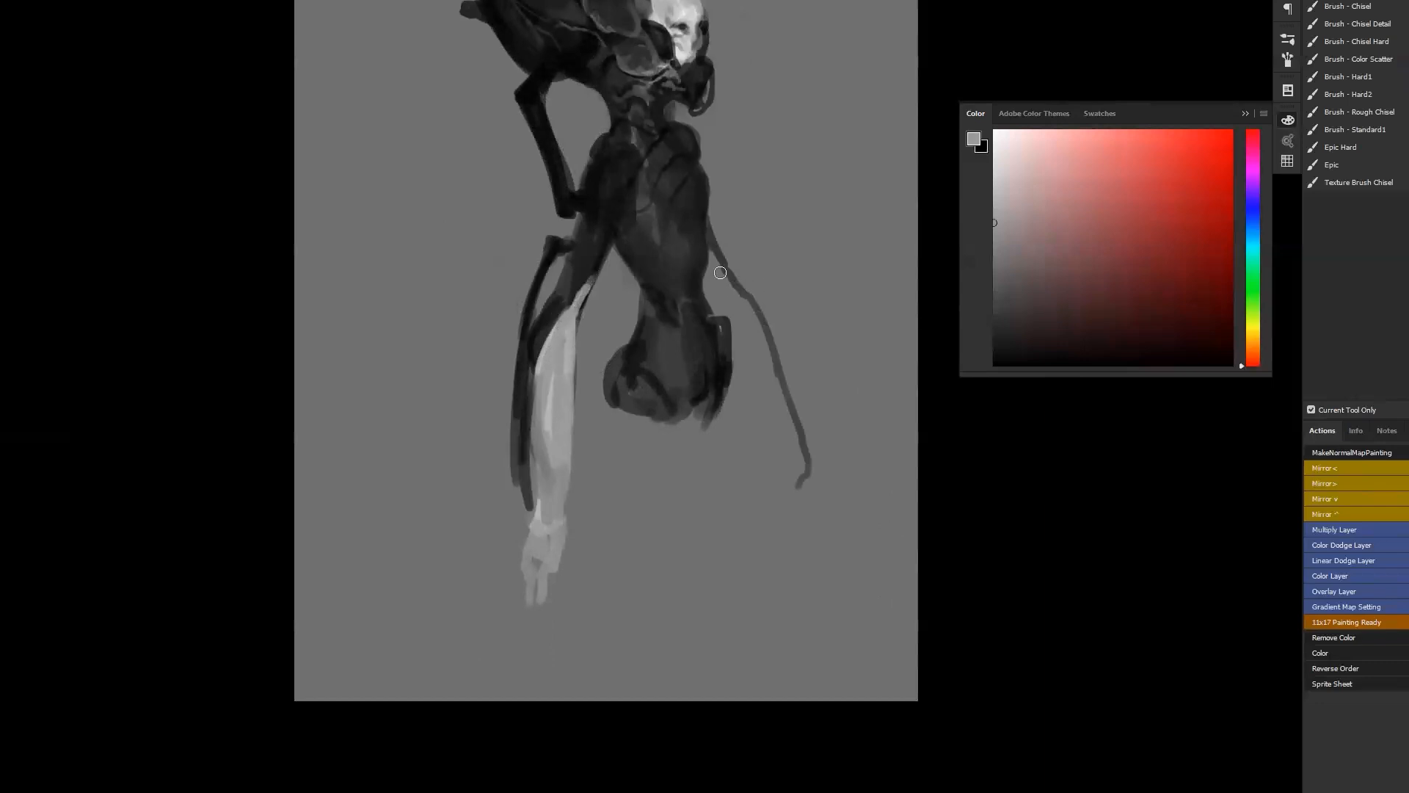
# Fill in the second forearm with light grey, and darken the lower edge of the pelvis in black
pyautogui.moveTo(721, 270); pyautogui.dragTo(766, 350)
pyautogui.moveTo(760, 302)
pyautogui.mouseDown()
pyautogui.moveTo(752, 354)
pyautogui.moveTo(715, 258)
pyautogui.moveTo(796, 470)
pyautogui.mouseUp()
pyautogui.moveTo(797, 469); pyautogui.dragTo(777, 411)
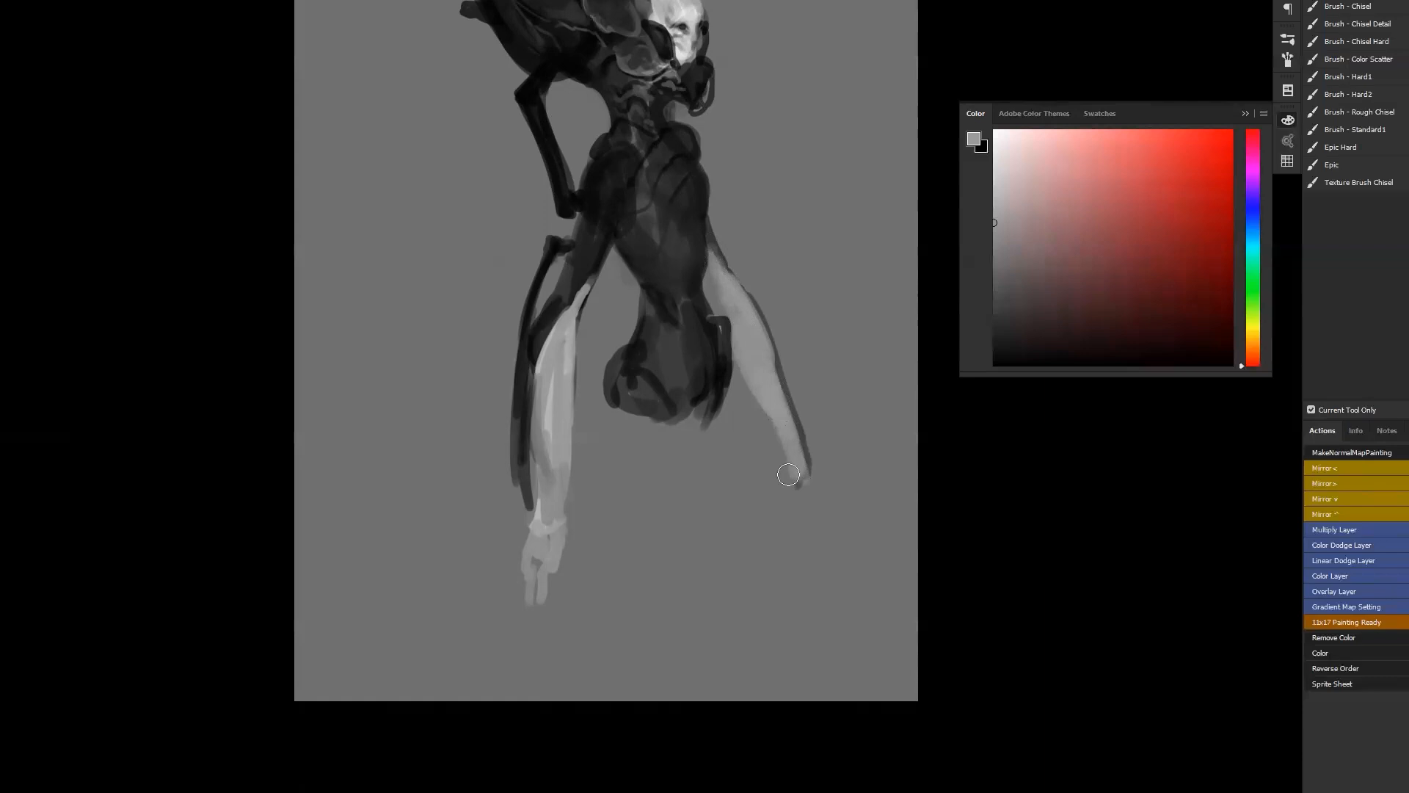
pyautogui.press('d')
pyautogui.moveTo(638, 397)
pyautogui.mouseDown()
pyautogui.moveTo(609, 411)
pyautogui.moveTo(626, 430)
pyautogui.mouseUp()
pyautogui.moveTo(730, 402)
pyautogui.mouseDown()
pyautogui.moveTo(726, 382)
pyautogui.moveTo(749, 411)
pyautogui.mouseUp()
pyautogui.moveTo(778, 470)
pyautogui.mouseDown()
pyautogui.moveTo(748, 396)
pyautogui.moveTo(775, 445)
pyautogui.mouseUp()
pyautogui.hotkey('ctrl', 'alt', 'z')
pyautogui.hotkey('ctrl', 'alt', 'z')
pyautogui.hotkey('ctrl', 'alt', 'z')
pyautogui.hotkey('ctrl', 'alt', 'z')
pyautogui.moveTo(741, 378)
pyautogui.mouseDown()
pyautogui.moveTo(852, 434)
pyautogui.moveTo(744, 390)
pyautogui.moveTo(730, 413)
pyautogui.moveTo(836, 433)
pyautogui.moveTo(740, 382)
pyautogui.moveTo(850, 436)
pyautogui.moveTo(772, 414)
pyautogui.moveTo(860, 451)
pyautogui.mouseUp()
pyautogui.moveTo(683, 421)
pyautogui.mouseDown()
pyautogui.moveTo(640, 441)
pyautogui.moveTo(710, 607)
pyautogui.moveTo(643, 417)
pyautogui.mouseUp()
pyautogui.hotkey('ctrl', 'alt', 'z')
pyautogui.hotkey('ctrl', 'alt', 'z')
pyautogui.hotkey('ctrl', 'alt', 'z')
pyautogui.hotkey('ctrl', 'alt', 'z')
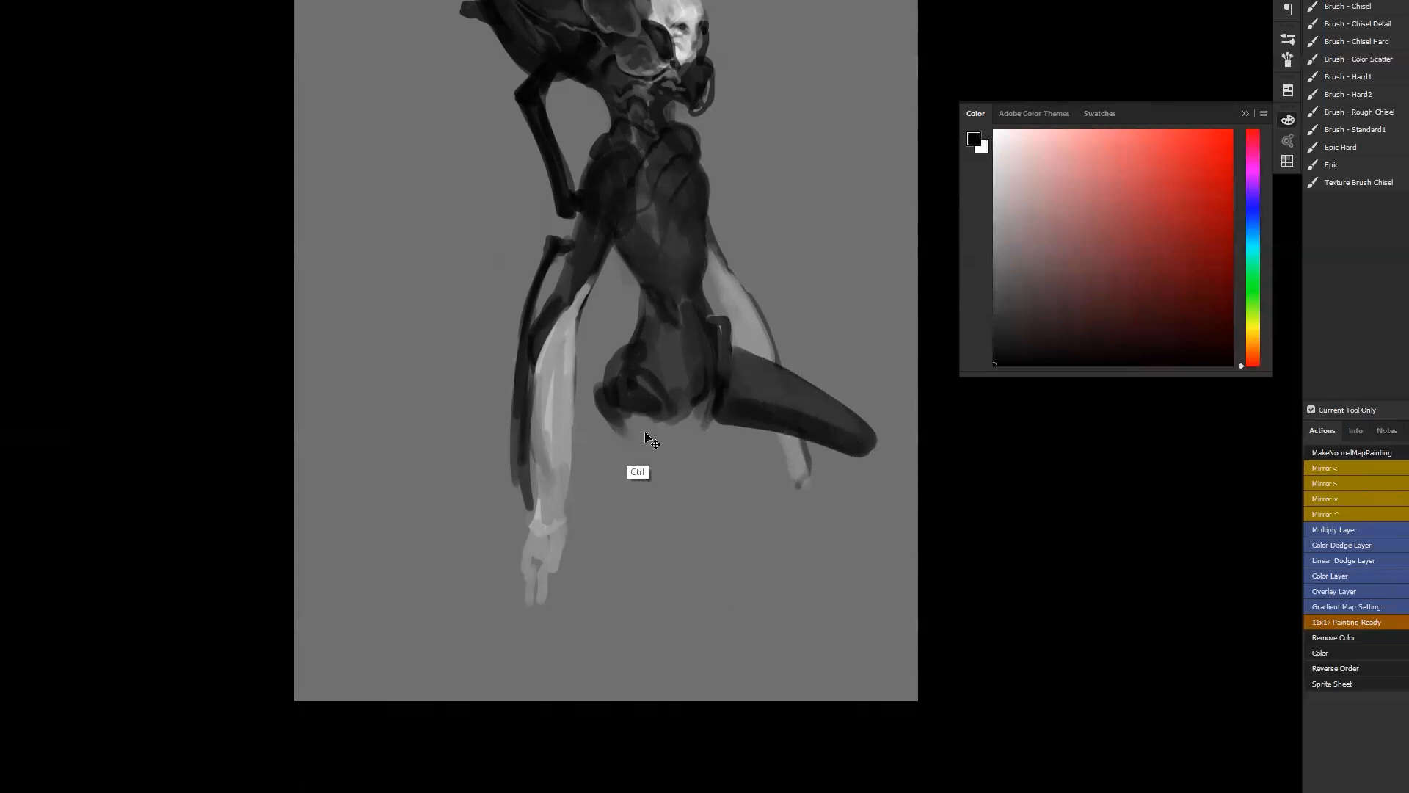
pyautogui.hotkey('ctrl', 'alt', 'z')
pyautogui.hotkey('ctrl', 'alt', 'z')
pyautogui.hotkey('ctrl', 'alt', 'z')
pyautogui.hotkey('ctrl', 'alt', 'z')
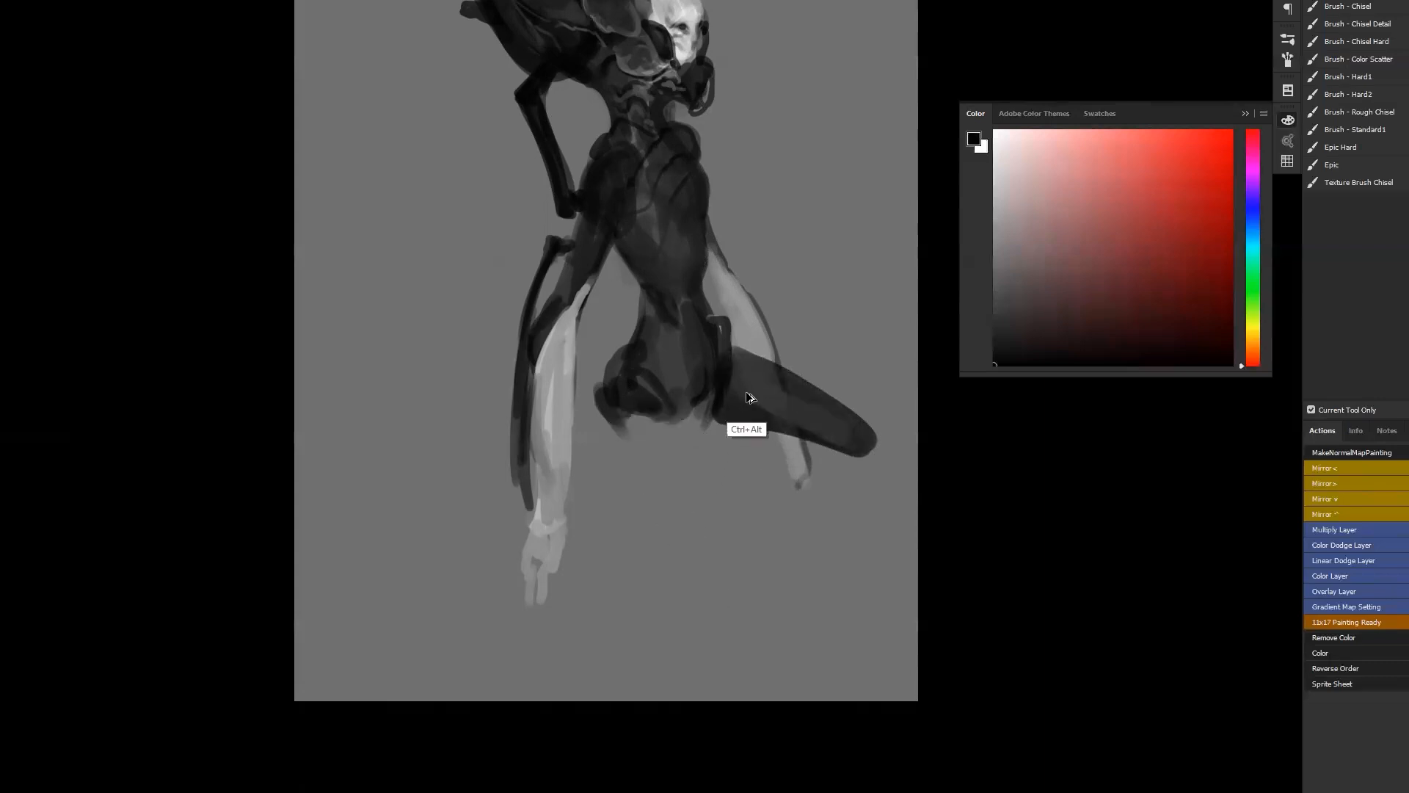
# Sketch both long legs in dark strokes from the pelvis down past the knees
pyautogui.moveTo(734, 349)
pyautogui.mouseDown()
pyautogui.moveTo(762, 449)
pyautogui.moveTo(727, 627)
pyautogui.mouseUp()
pyautogui.moveTo(671, 412); pyautogui.dragTo(611, 624)
pyautogui.moveTo(613, 587)
pyautogui.mouseDown()
pyautogui.moveTo(617, 411)
pyautogui.moveTo(591, 597)
pyautogui.moveTo(672, 440)
pyautogui.moveTo(623, 582)
pyautogui.moveTo(588, 585)
pyautogui.moveTo(566, 629)
pyautogui.moveTo(566, 767)
pyautogui.moveTo(621, 748)
pyautogui.mouseUp()
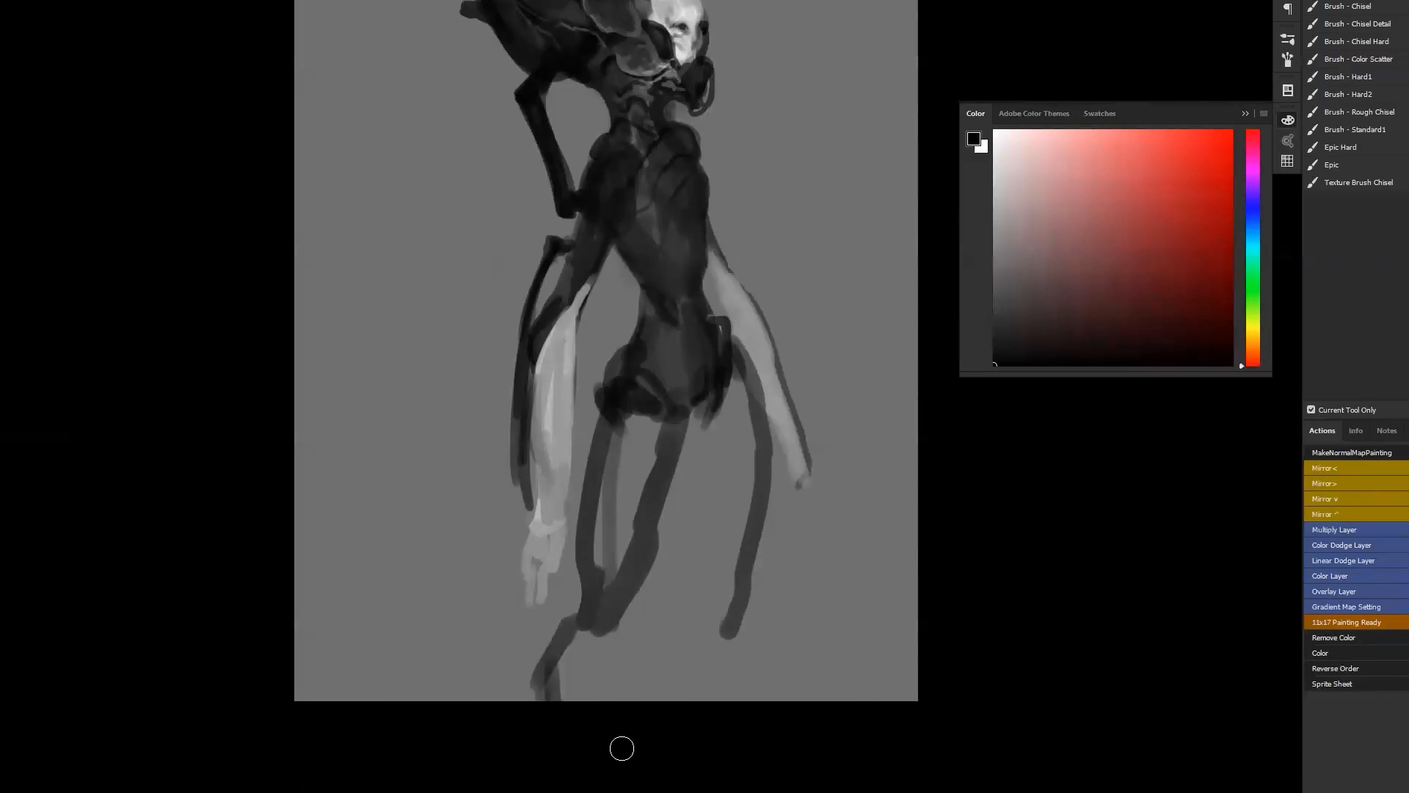
pyautogui.moveTo(701, 432)
pyautogui.mouseDown()
pyautogui.moveTo(715, 462)
pyautogui.moveTo(720, 575)
pyautogui.moveTo(699, 610)
pyautogui.moveTo(717, 642)
pyautogui.moveTo(703, 632)
pyautogui.moveTo(704, 678)
pyautogui.moveTo(729, 633)
pyautogui.moveTo(755, 726)
pyautogui.moveTo(726, 606)
pyautogui.moveTo(742, 456)
pyautogui.moveTo(720, 500)
pyautogui.moveTo(710, 622)
pyautogui.moveTo(720, 632)
pyautogui.moveTo(742, 579)
pyautogui.moveTo(739, 378)
pyautogui.moveTo(733, 414)
pyautogui.moveTo(710, 403)
pyautogui.moveTo(718, 575)
pyautogui.mouseUp()
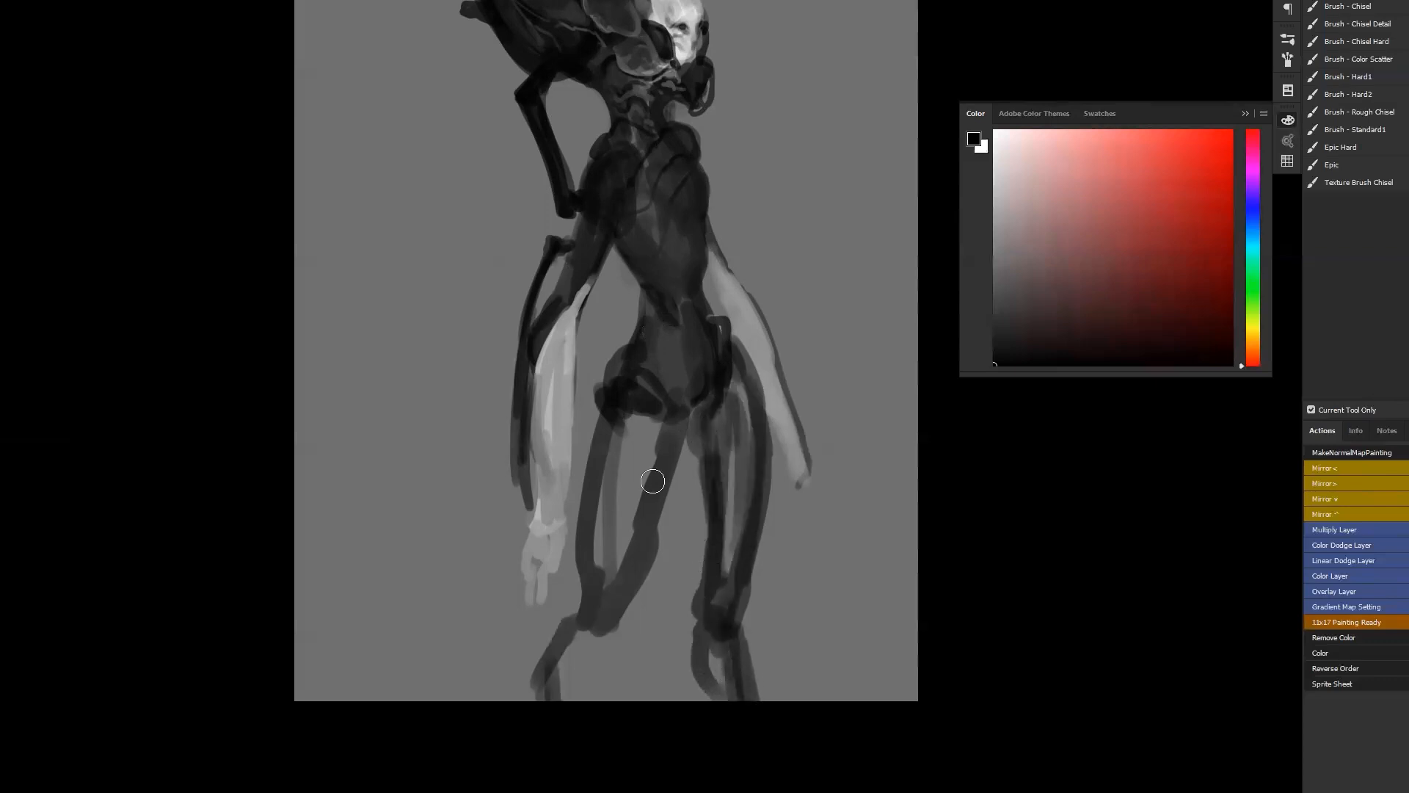
# Fill in the inner side of the thigh, and thicken the knees and lower legs in black
pyautogui.moveTo(668, 421); pyautogui.dragTo(620, 591)
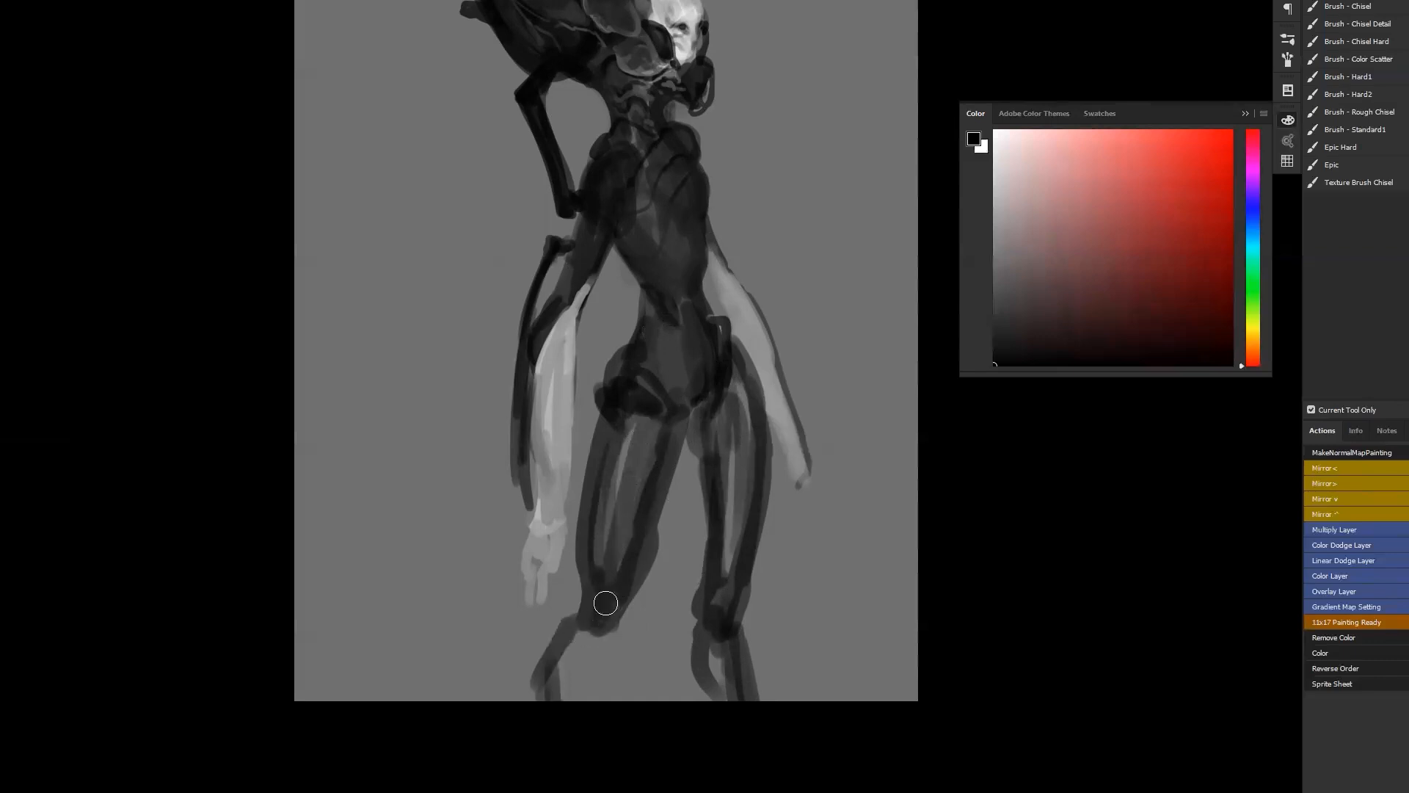
pyautogui.moveTo(605, 603)
pyautogui.mouseDown()
pyautogui.moveTo(585, 624)
pyautogui.moveTo(572, 705)
pyautogui.moveTo(565, 636)
pyautogui.moveTo(578, 712)
pyautogui.mouseUp()
pyautogui.keyDown('alt'); pyautogui.click(770, 619); pyautogui.keyUp('alt')
pyautogui.press('d')
pyautogui.moveTo(704, 619)
pyautogui.mouseDown()
pyautogui.moveTo(681, 646)
pyautogui.moveTo(736, 741)
pyautogui.mouseUp()
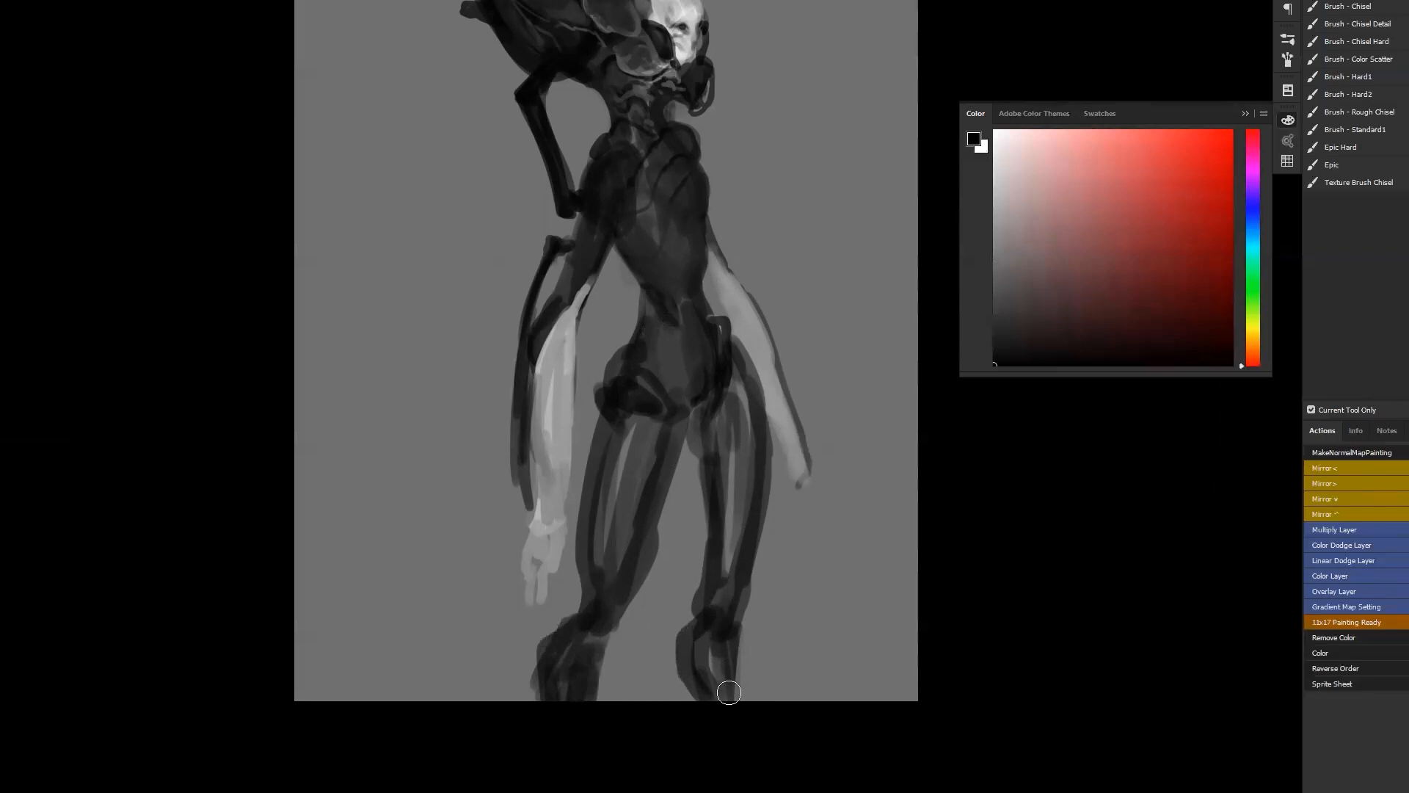
pyautogui.moveTo(545, 309)
pyautogui.mouseDown()
pyautogui.moveTo(515, 345)
pyautogui.moveTo(539, 323)
pyautogui.mouseUp()
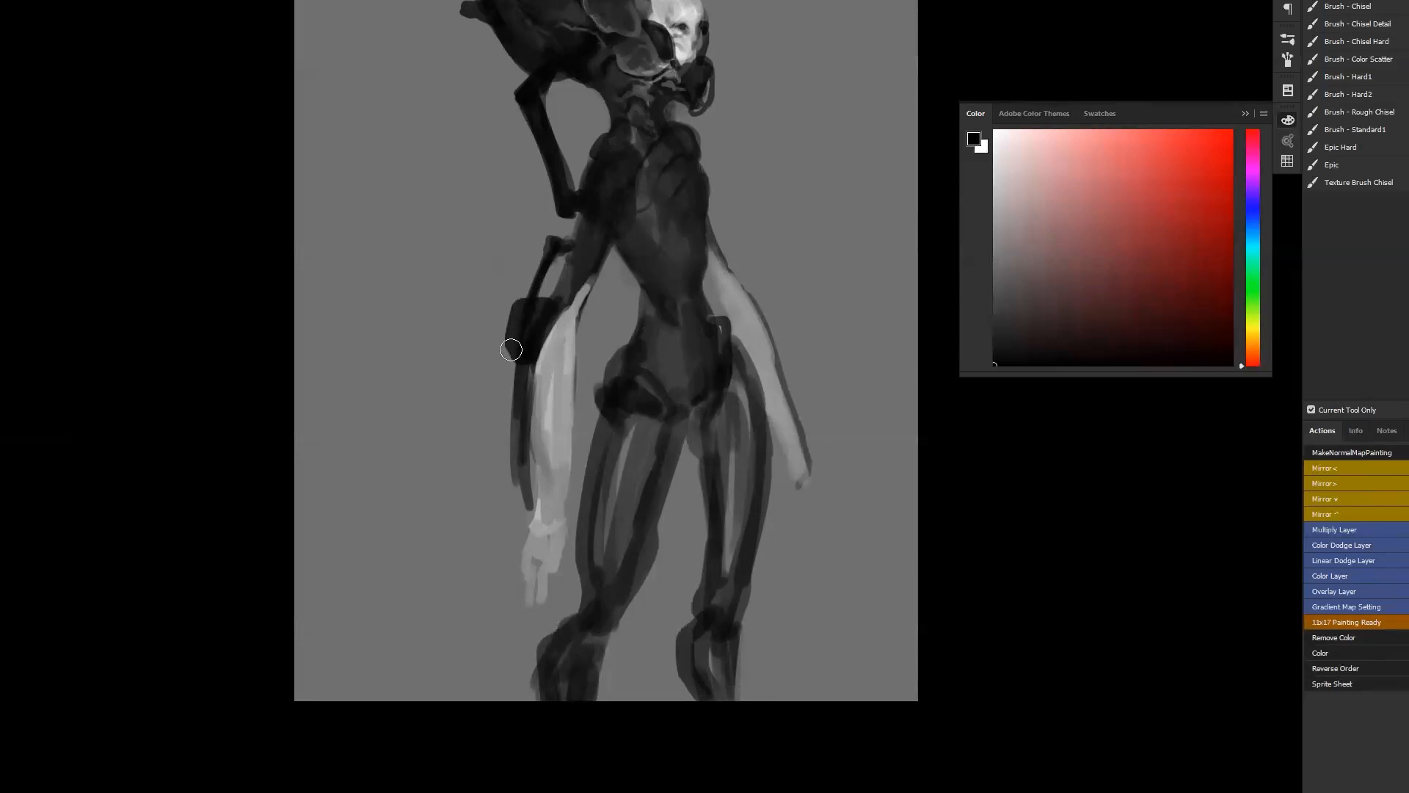
pyautogui.moveTo(519, 334)
pyautogui.mouseDown()
pyautogui.moveTo(512, 451)
pyautogui.moveTo(522, 403)
pyautogui.mouseUp()
pyautogui.hotkey('ctrl', 'alt', 'z')
pyautogui.hotkey('ctrl', 'alt', 'z')
pyautogui.hotkey('ctrl', 'alt', 'z')
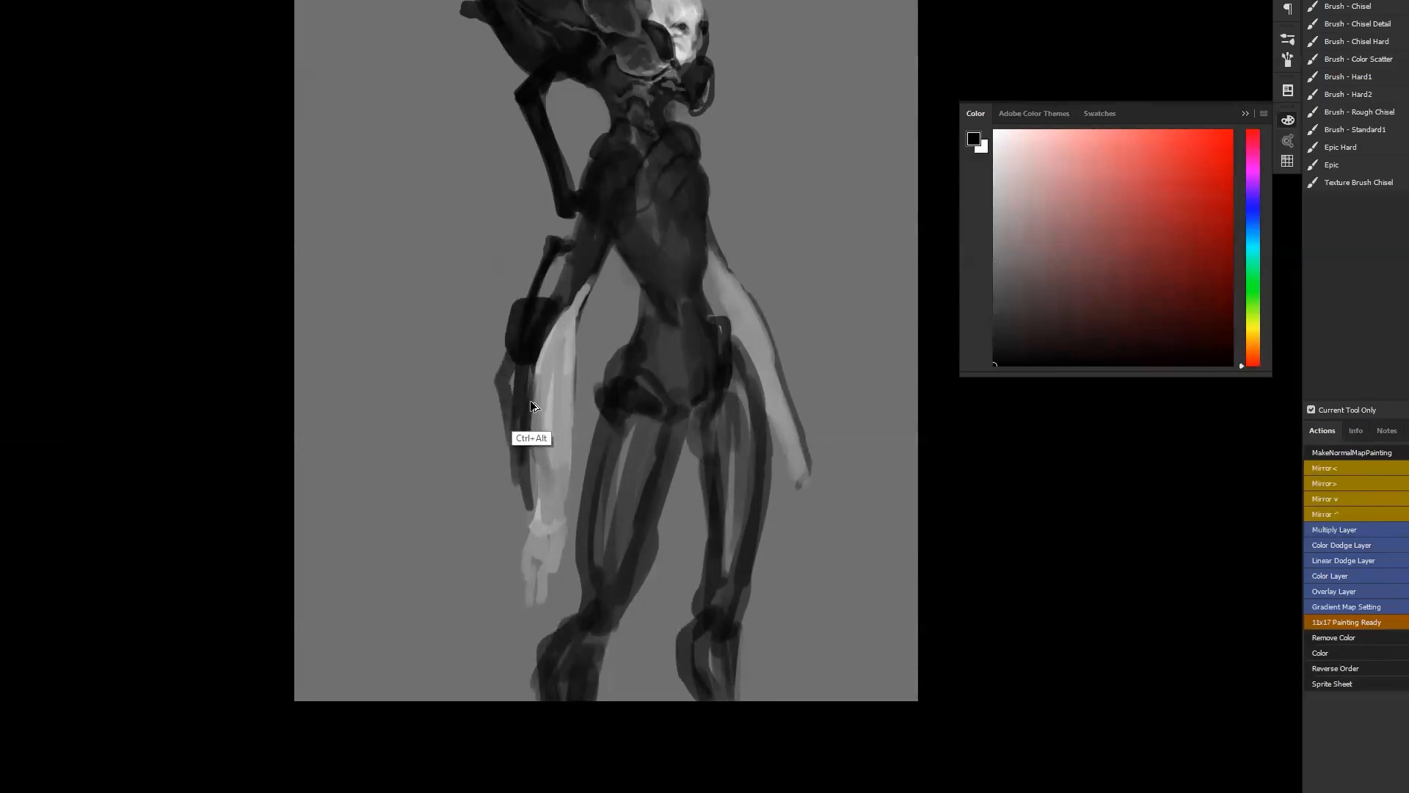
pyautogui.moveTo(545, 310); pyautogui.dragTo(532, 327)
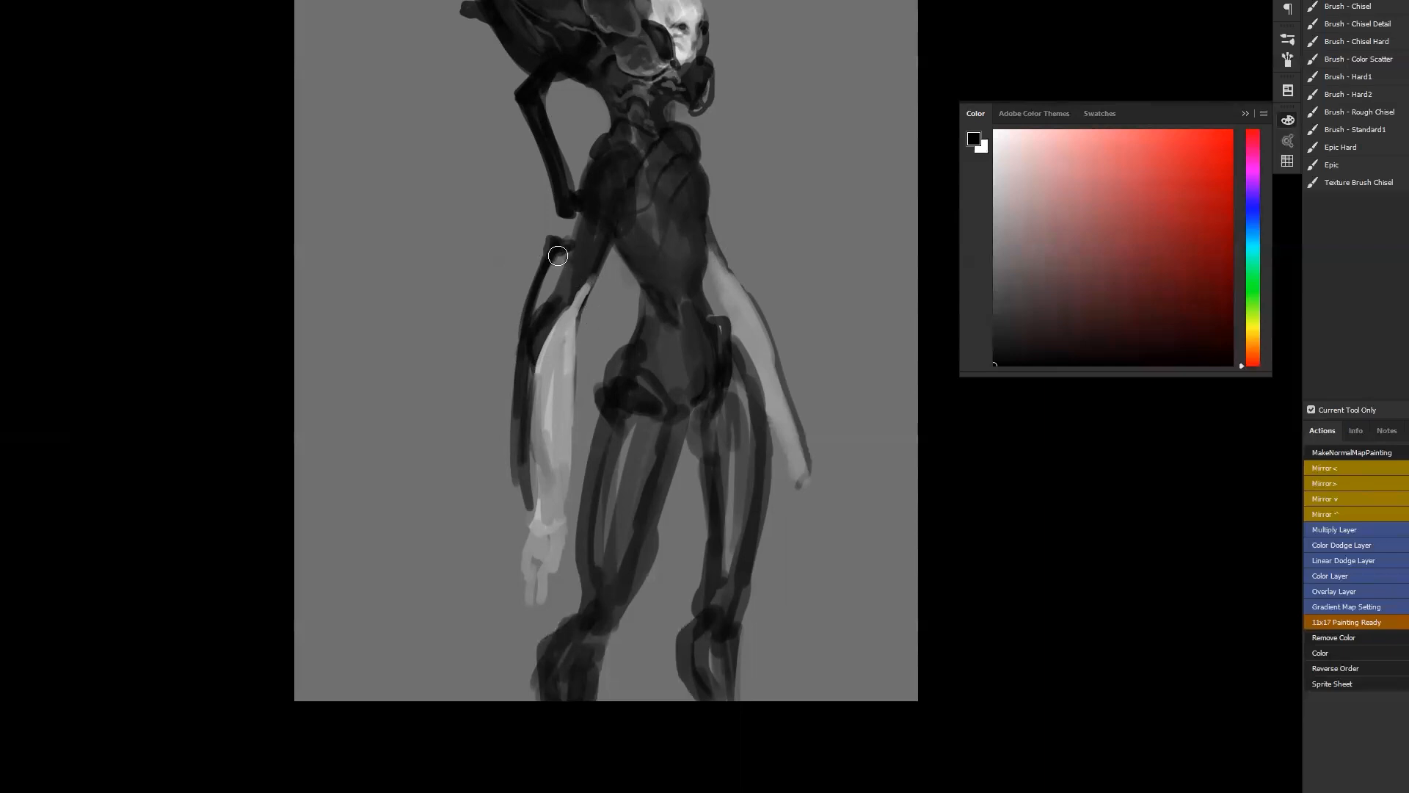
pyautogui.moveTo(554, 266); pyautogui.dragTo(532, 315)
pyautogui.hotkey('ctrl', 'z')
# Paint a dark blade along the outer side of the second pale forearm
pyautogui.moveTo(727, 249); pyautogui.dragTo(770, 341)
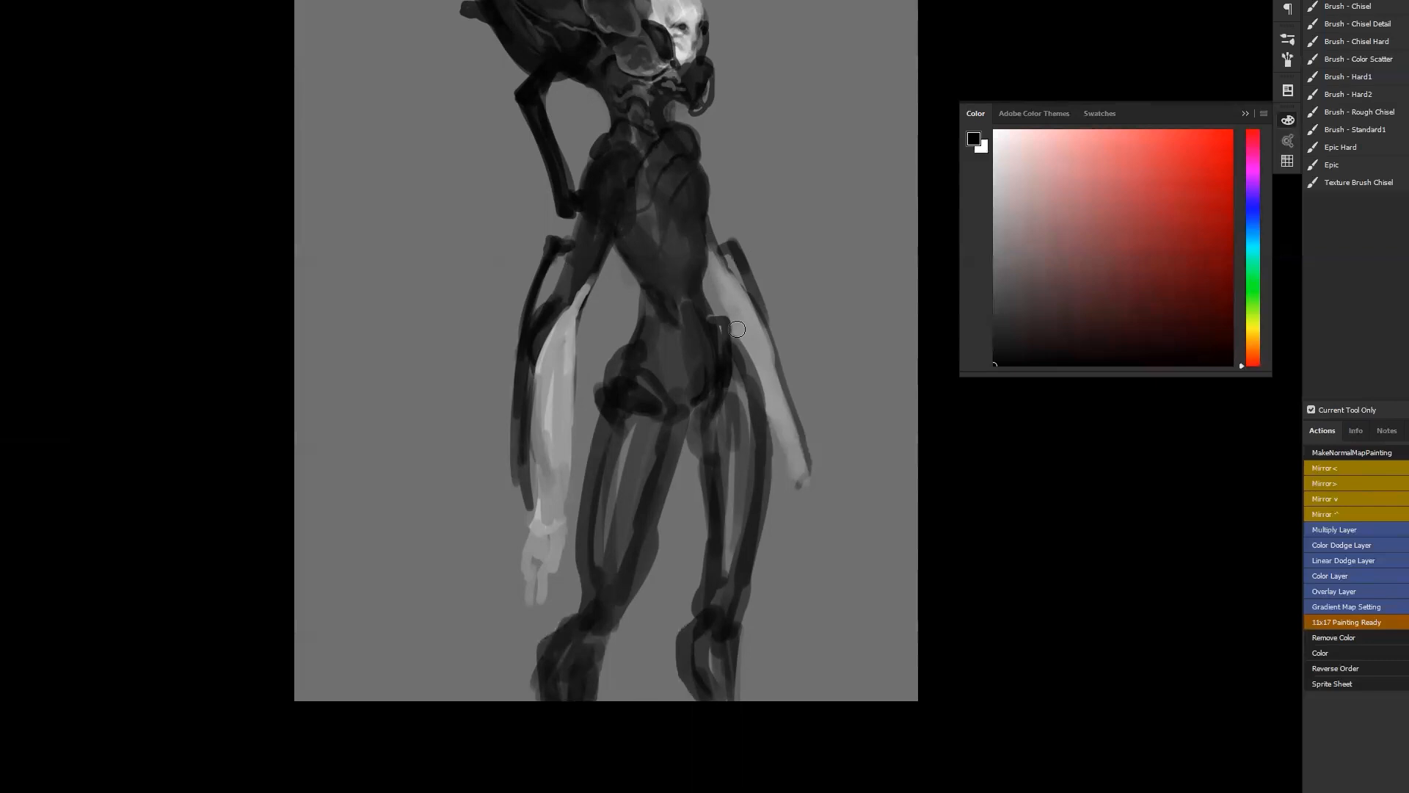
pyautogui.moveTo(752, 377); pyautogui.dragTo(725, 458)
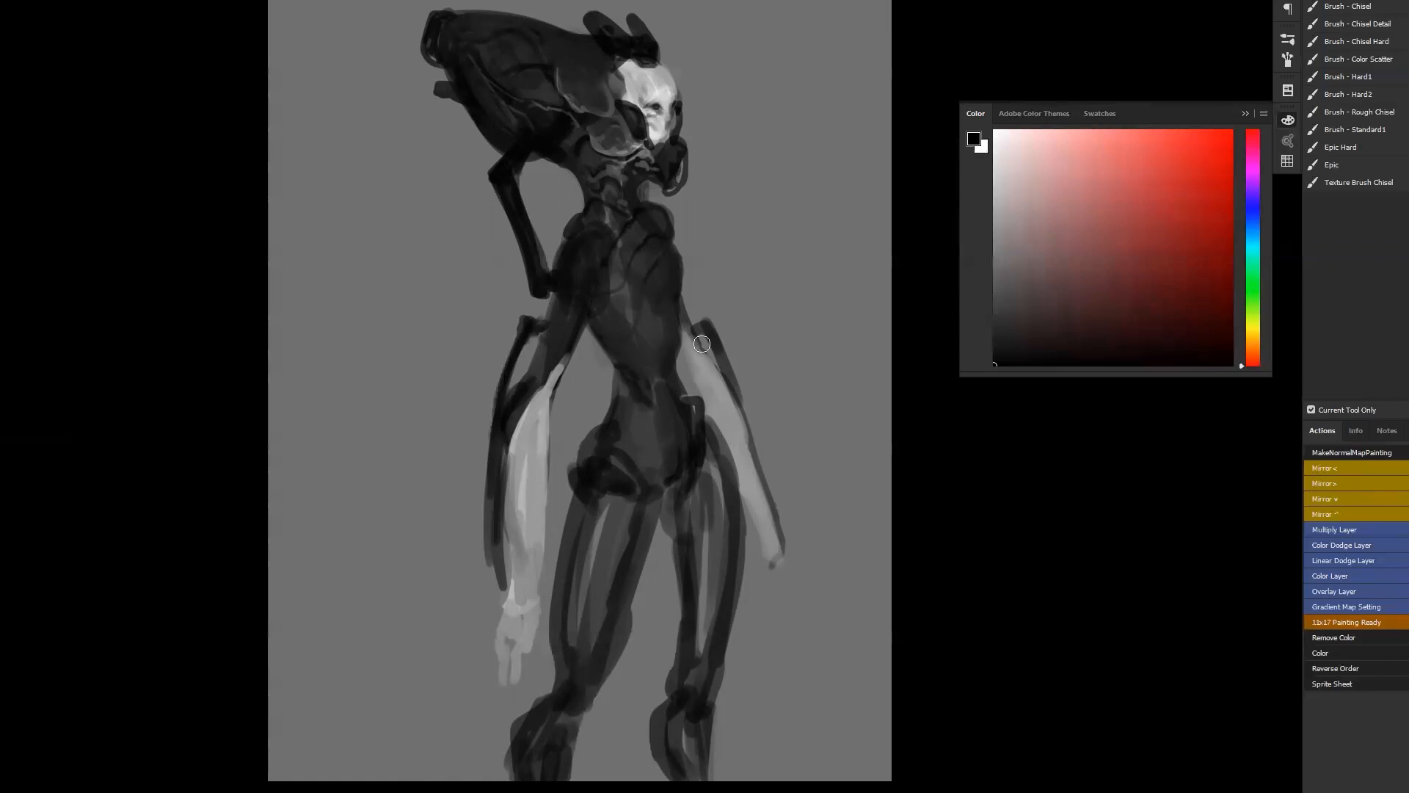
# Darken the shoulder and upper arm of the near arm with black and sampled dark tones
pyautogui.moveTo(588, 368); pyautogui.dragTo(632, 272)
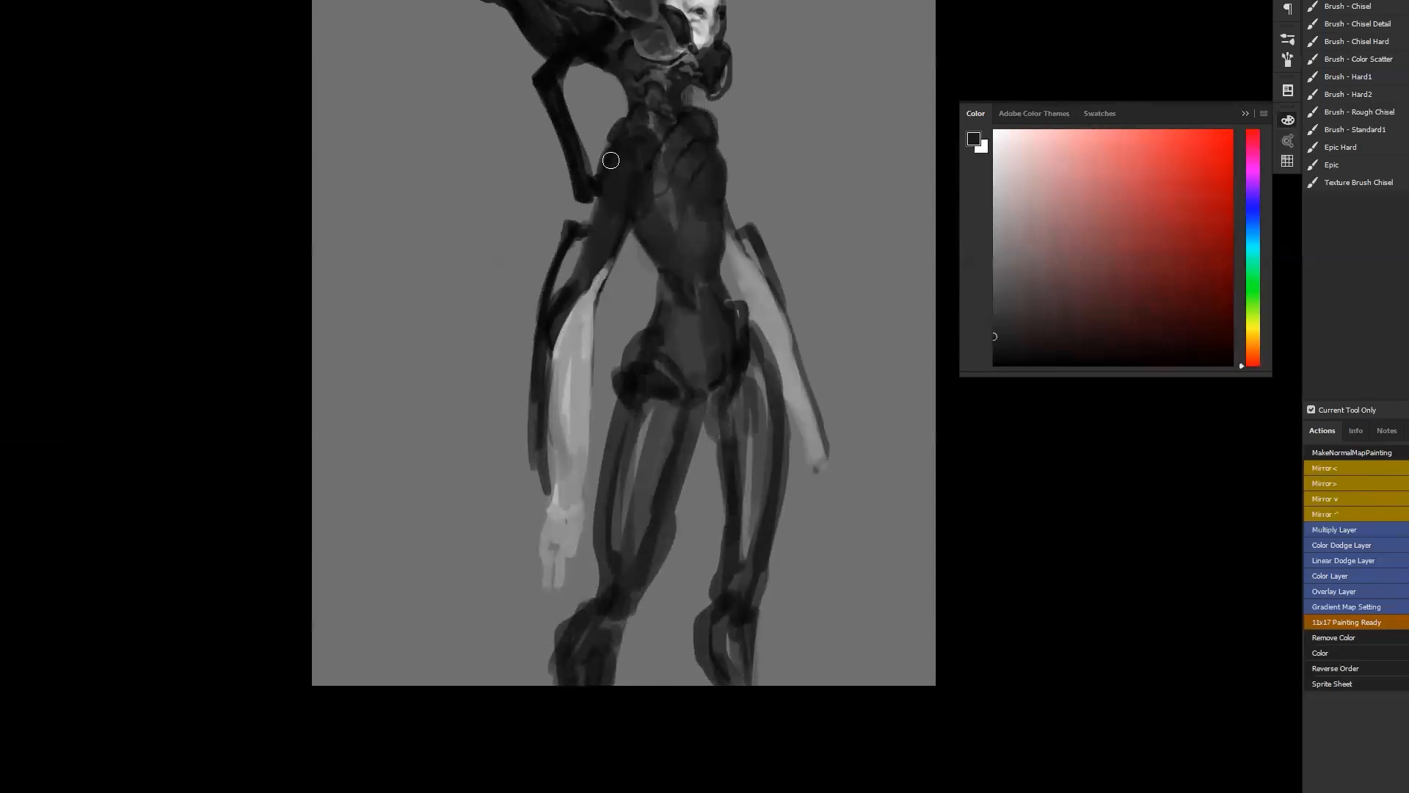
pyautogui.press('d')
pyautogui.moveTo(668, 140)
pyautogui.mouseDown()
pyautogui.moveTo(613, 210)
pyautogui.moveTo(618, 166)
pyautogui.moveTo(599, 195)
pyautogui.moveTo(618, 152)
pyautogui.moveTo(594, 235)
pyautogui.moveTo(623, 211)
pyautogui.mouseUp()
pyautogui.keyDown('alt'); pyautogui.click(614, 189); pyautogui.keyUp('alt')
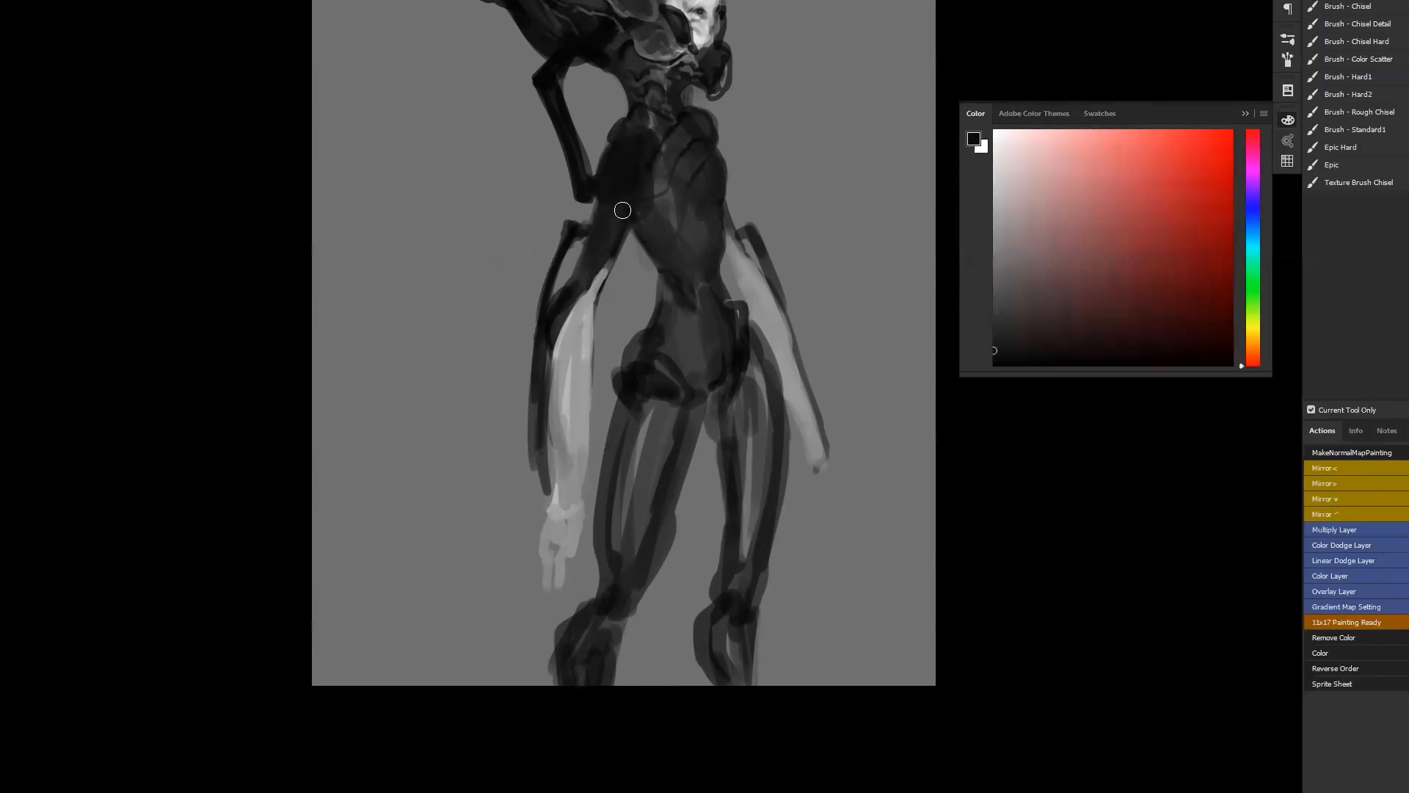
pyautogui.moveTo(657, 109); pyautogui.dragTo(659, 137)
pyautogui.scroll(-1, 609, 205)
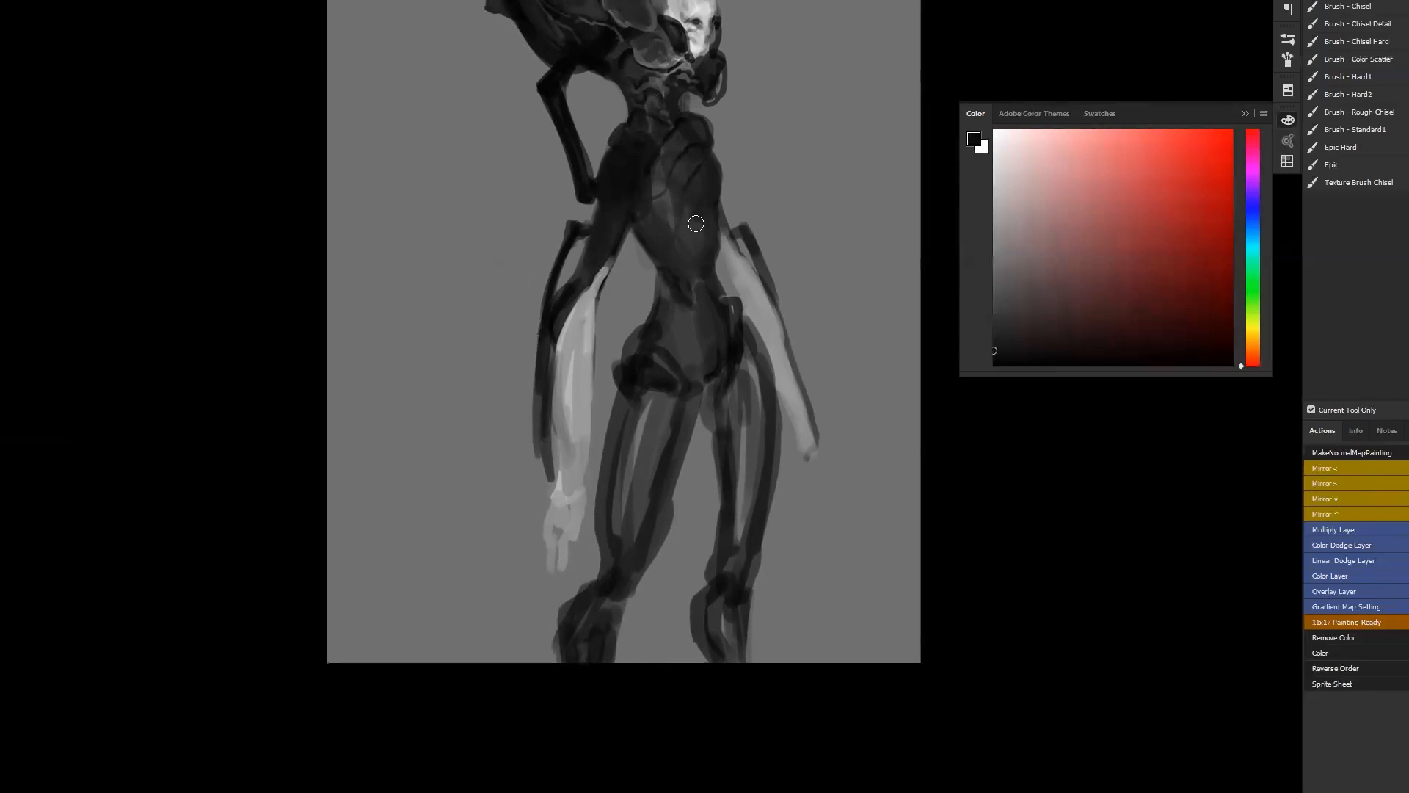
pyautogui.moveTo(696, 255); pyautogui.dragTo(686, 373)
pyautogui.scroll(1, 687, 381)
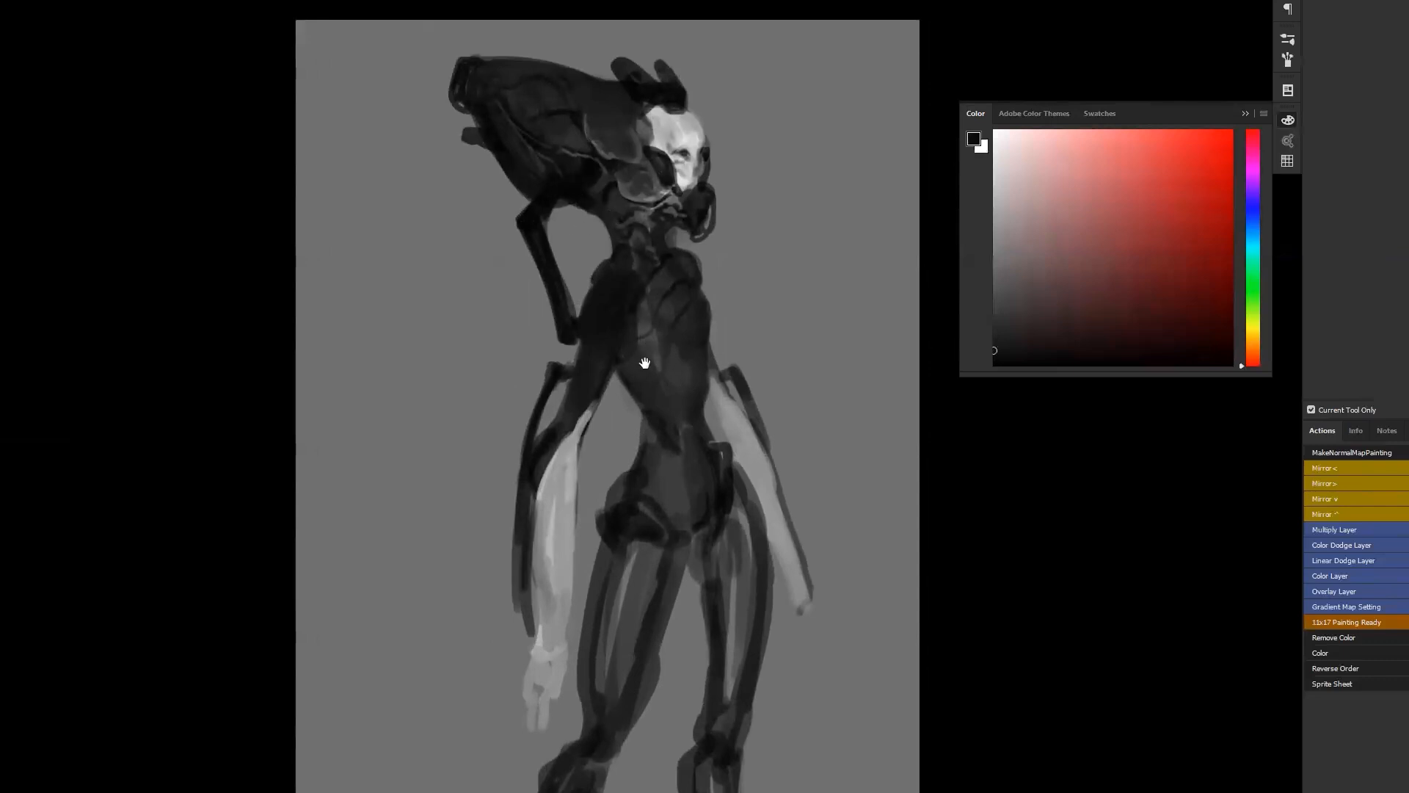
# Add dark strokes along the edge of the torso beside the near arm, and flip the canvas horizontally
pyautogui.moveTo(644, 365); pyautogui.dragTo(635, 298)
pyautogui.press('b')
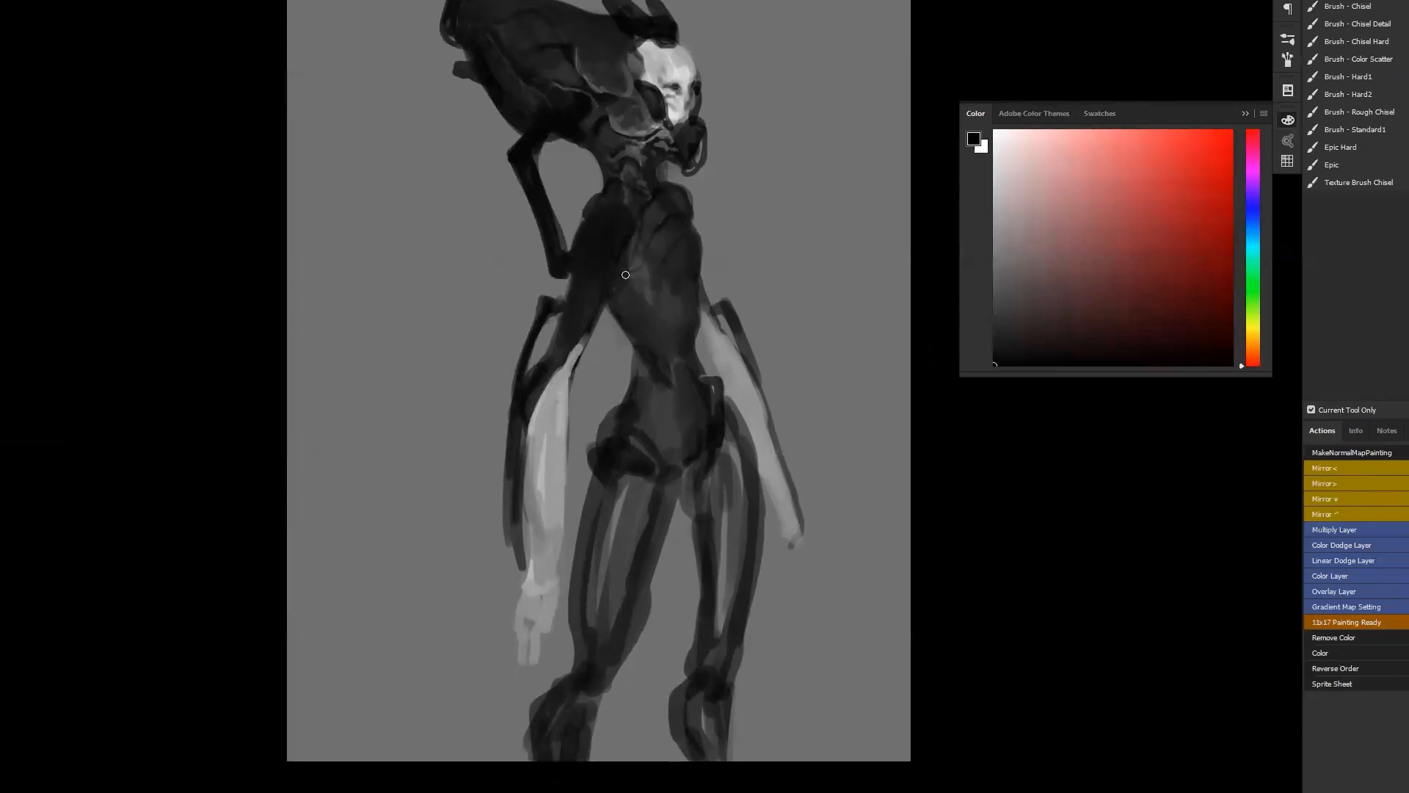
pyautogui.moveTo(618, 323)
pyautogui.mouseDown()
pyautogui.moveTo(644, 355)
pyautogui.moveTo(612, 317)
pyautogui.mouseUp()
pyautogui.keyDown('alt'); pyautogui.click(629, 329); pyautogui.keyUp('alt')
pyautogui.press('x')
pyautogui.hotkey('ctrl', 'shift', 'h')
pyautogui.press('x')
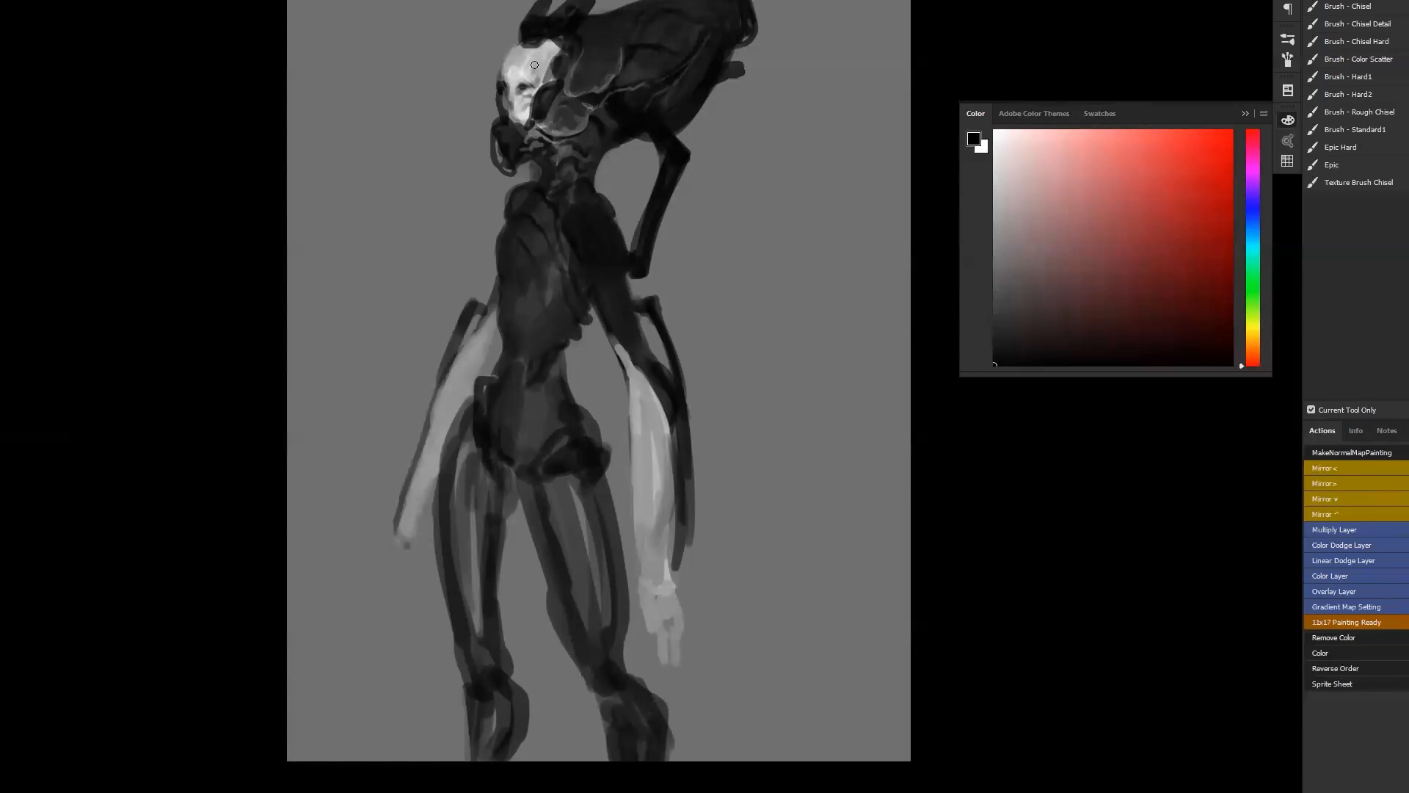
# Darken the area beside the skull with a sampled tone, and refine the skull's rear edge on the horizontally flipped canvas
pyautogui.keyDown('alt'); pyautogui.click(560, 82); pyautogui.keyUp('alt')
pyautogui.moveTo(566, 80); pyautogui.dragTo(579, 107)
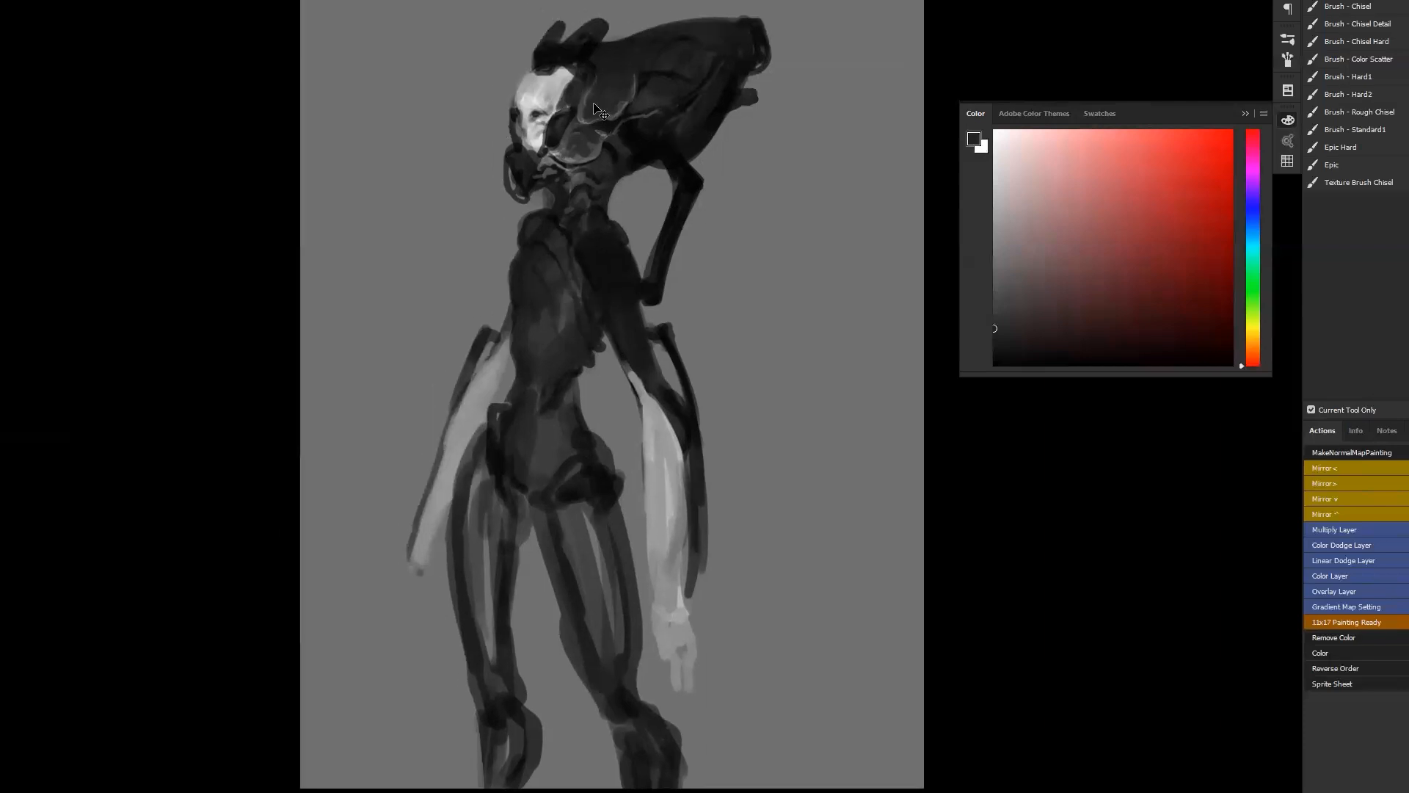
pyautogui.hotkey('ctrl', 'shift', 'h')
pyautogui.hotkey('ctrl', '+')
pyautogui.keyDown('alt'); pyautogui.click(624, 73); pyautogui.keyUp('alt')
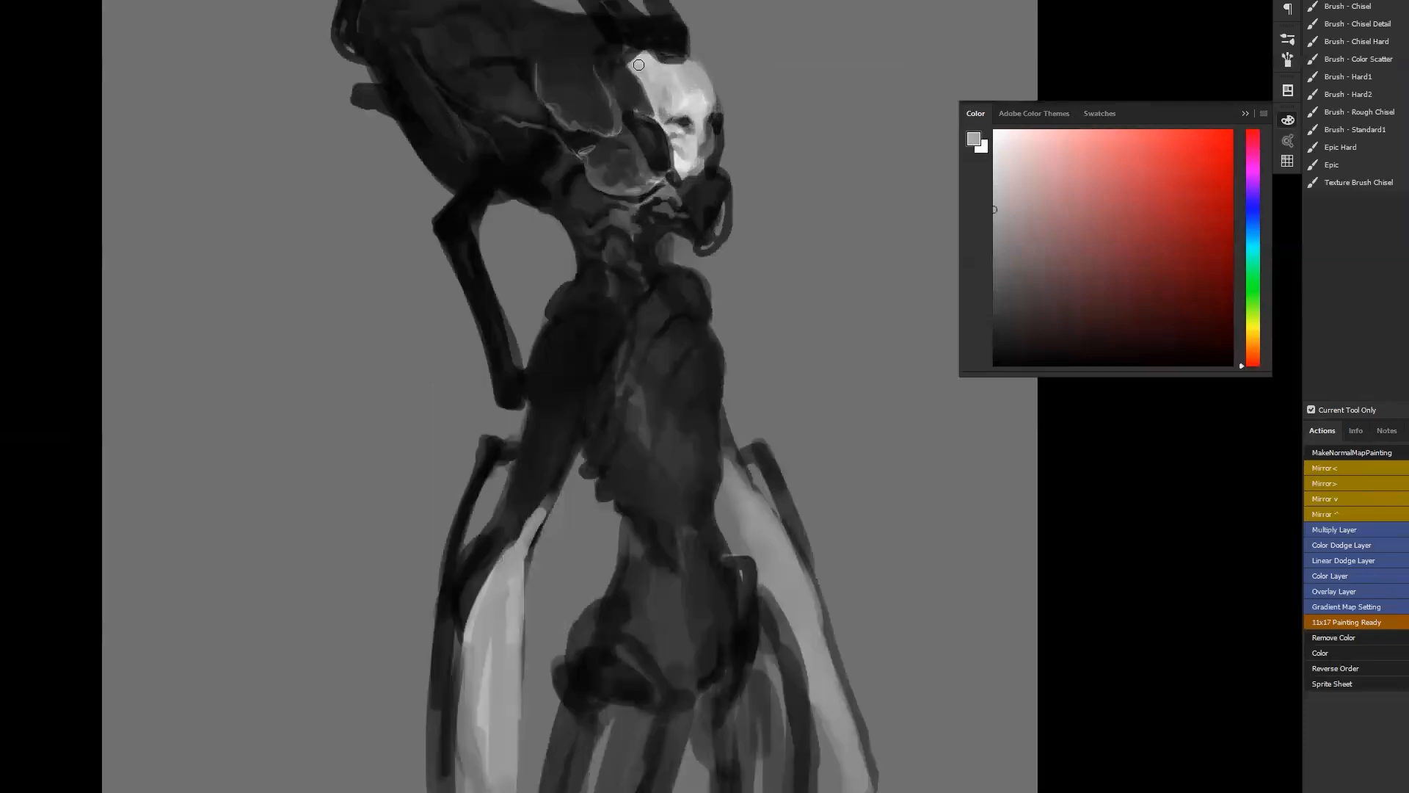
pyautogui.moveTo(621, 74); pyautogui.dragTo(653, 95)
# Rework the shading of the long head just behind the skull with sampled tones, and flip the canvas back
pyautogui.keyDown('alt'); pyautogui.click(543, 63); pyautogui.keyUp('alt')
pyautogui.keyDown('alt'); pyautogui.click(532, 51); pyautogui.keyUp('alt')
pyautogui.press('x')
pyautogui.moveTo(502, 18); pyautogui.dragTo(519, 52)
pyautogui.keyDown('alt'); pyautogui.click(509, 32); pyautogui.keyUp('alt')
pyautogui.hotkey('ctrl', '-')
pyautogui.hotkey('ctrl', '-')
pyautogui.hotkey('ctrl', 'f')
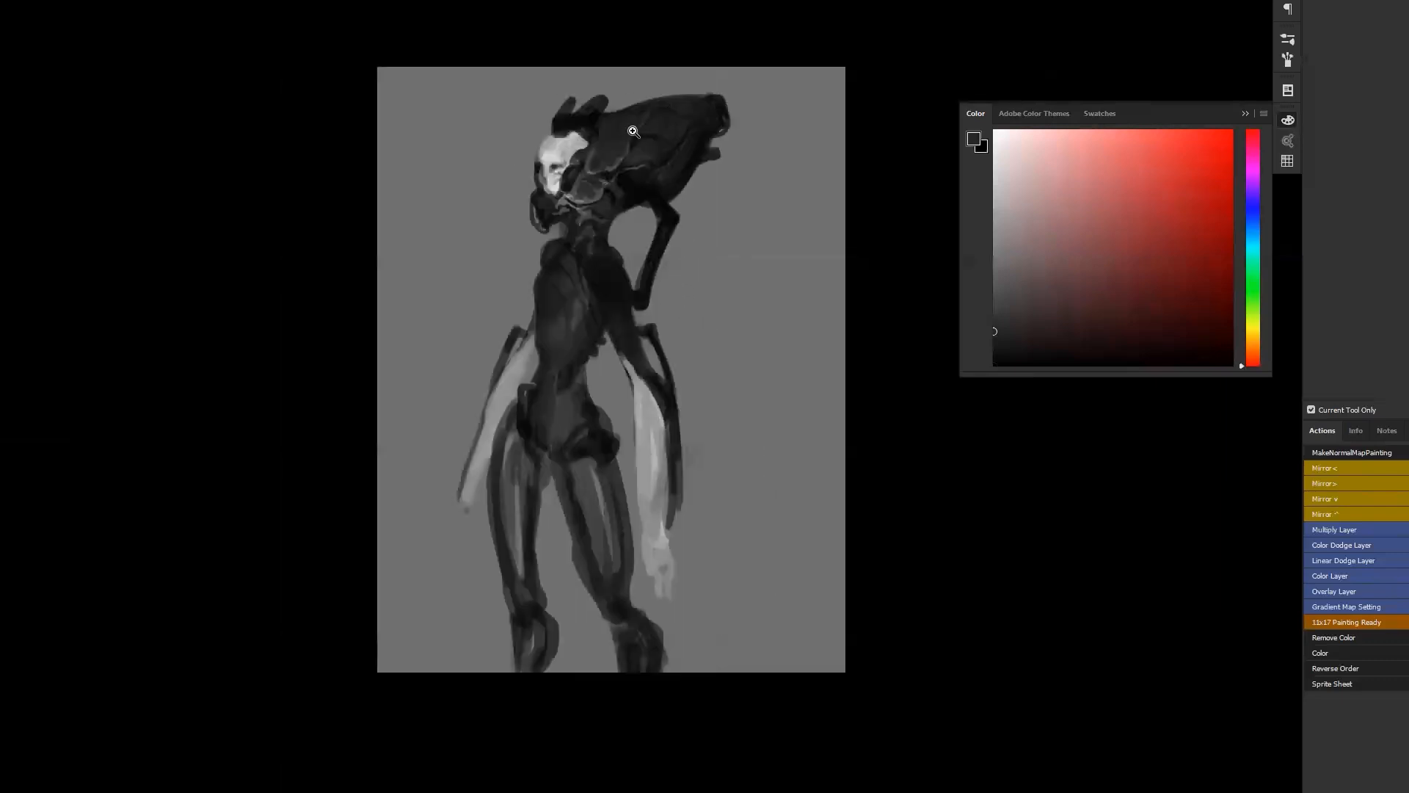
# Build up the upper contour of the long head and the dark form in front of the skull
pyautogui.keyDown('ctrl'); pyautogui.click(630, 128); pyautogui.keyUp('ctrl')
pyautogui.keyDown('ctrl'); pyautogui.click(631, 102); pyautogui.keyUp('ctrl')
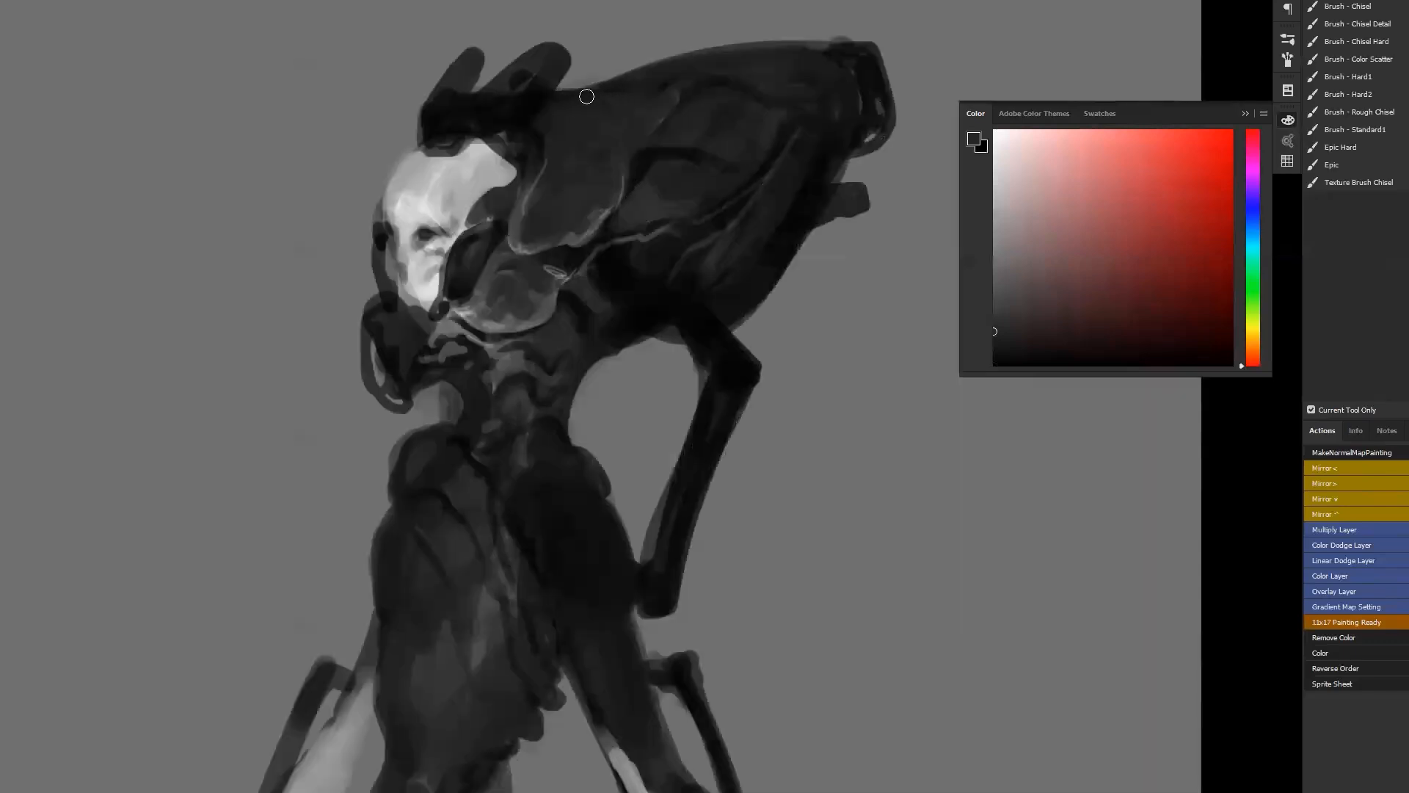
pyautogui.moveTo(596, 84)
pyautogui.mouseDown()
pyautogui.moveTo(747, 39)
pyautogui.moveTo(605, 82)
pyautogui.moveTo(753, 65)
pyautogui.moveTo(608, 85)
pyautogui.moveTo(737, 40)
pyautogui.moveTo(739, 55)
pyautogui.moveTo(759, 38)
pyautogui.moveTo(759, 57)
pyautogui.moveTo(764, 35)
pyautogui.moveTo(834, 60)
pyautogui.mouseUp()
pyautogui.moveTo(465, 259)
pyautogui.mouseDown()
pyautogui.moveTo(497, 230)
pyautogui.moveTo(553, 111)
pyautogui.mouseUp()
pyautogui.moveTo(470, 50)
pyautogui.mouseDown()
pyautogui.moveTo(466, 115)
pyautogui.moveTo(464, 57)
pyautogui.moveTo(450, 90)
pyautogui.moveTo(470, 116)
pyautogui.moveTo(462, 64)
pyautogui.moveTo(466, 101)
pyautogui.moveTo(464, 66)
pyautogui.moveTo(447, 90)
pyautogui.moveTo(465, 112)
pyautogui.mouseUp()
# Paint the hollow behind the skull's jaw in black, and flip the canvas horizontally
pyautogui.press('d')
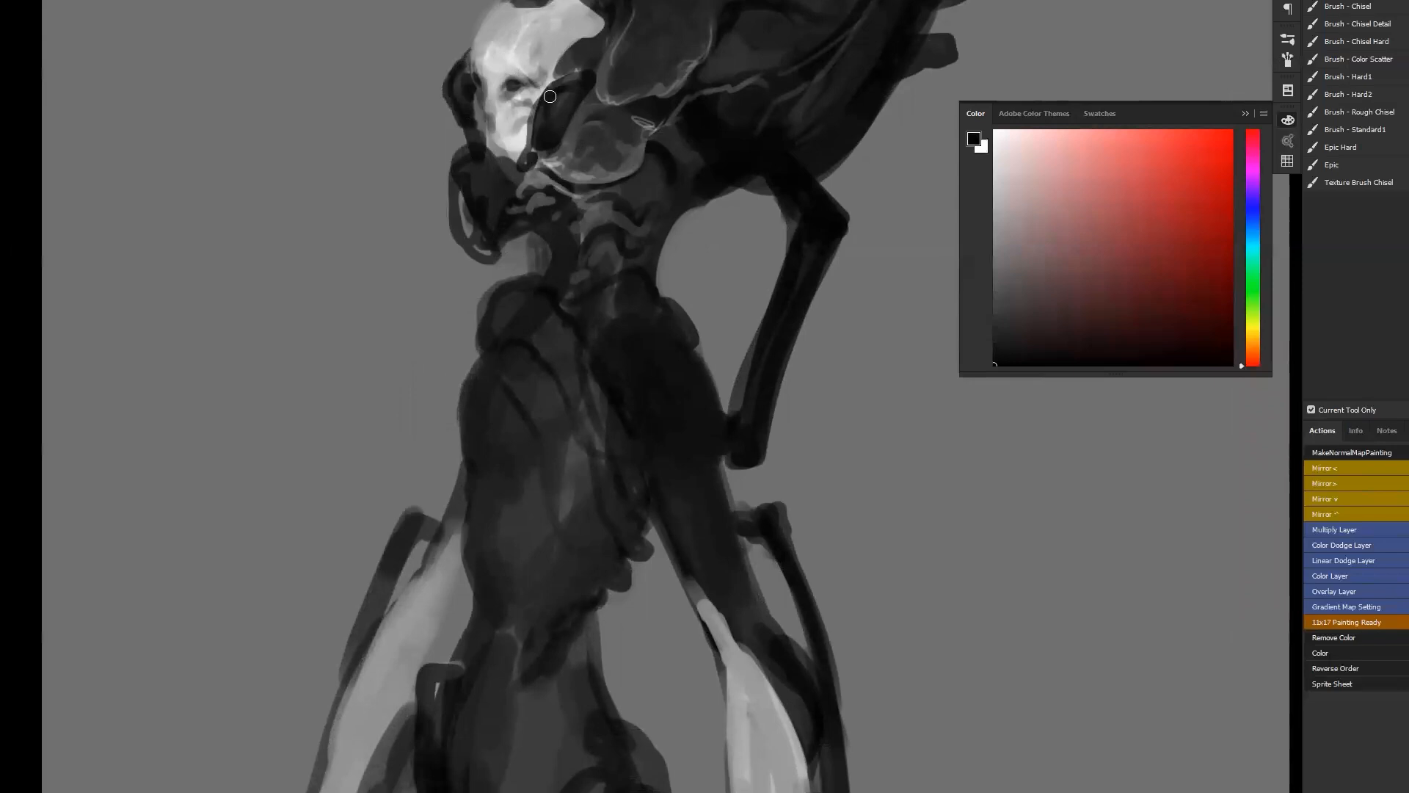
pyautogui.moveTo(559, 99)
pyautogui.mouseDown()
pyautogui.moveTo(548, 189)
pyautogui.moveTo(564, 152)
pyautogui.moveTo(567, 193)
pyautogui.moveTo(556, 160)
pyautogui.moveTo(572, 181)
pyautogui.moveTo(545, 155)
pyautogui.moveTo(572, 181)
pyautogui.moveTo(585, 147)
pyautogui.moveTo(570, 179)
pyautogui.moveTo(567, 159)
pyautogui.mouseUp()
pyautogui.keyDown('alt'); pyautogui.click(573, 272); pyautogui.keyUp('alt')
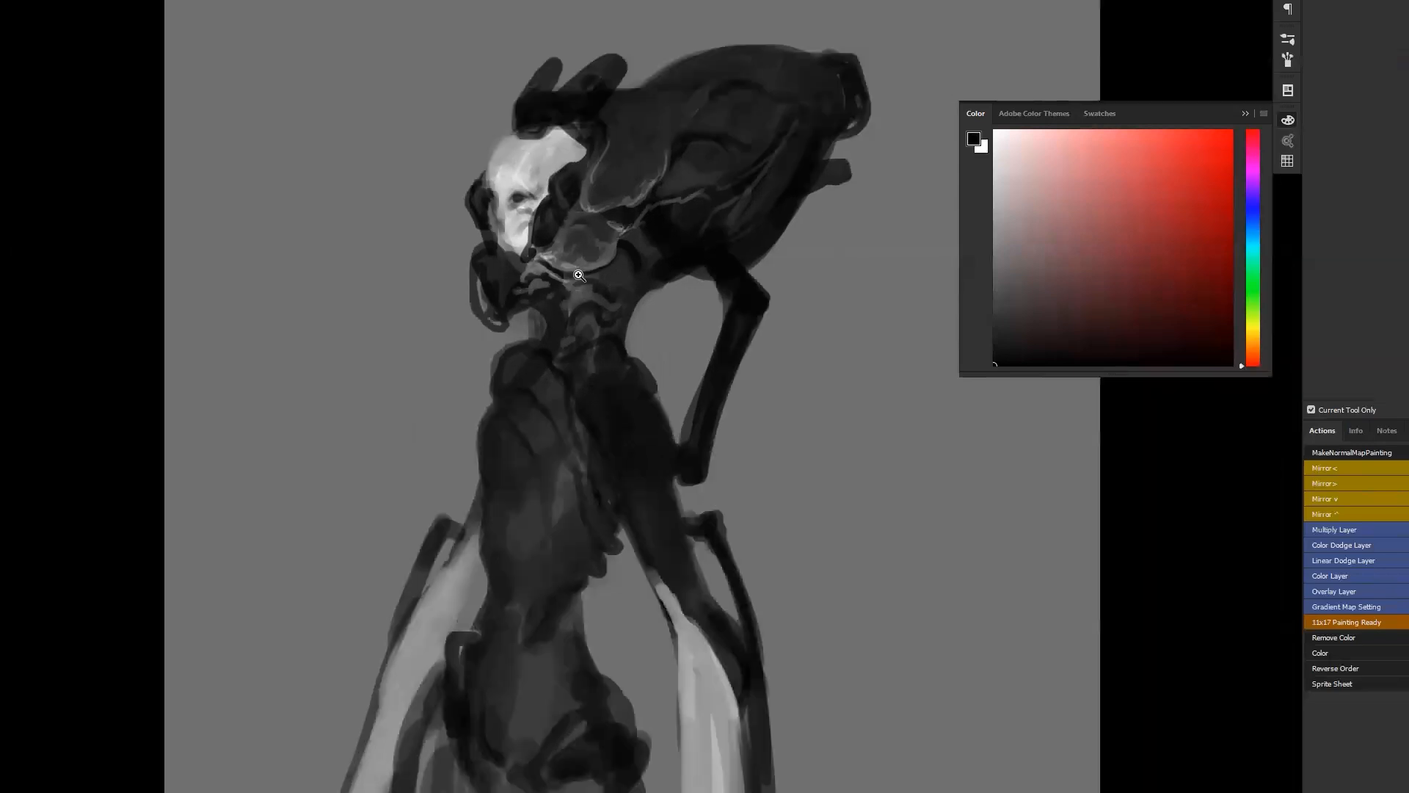
pyautogui.hotkey('ctrl', 'shift', 'h')
pyautogui.moveTo(695, 272); pyautogui.dragTo(562, 139)
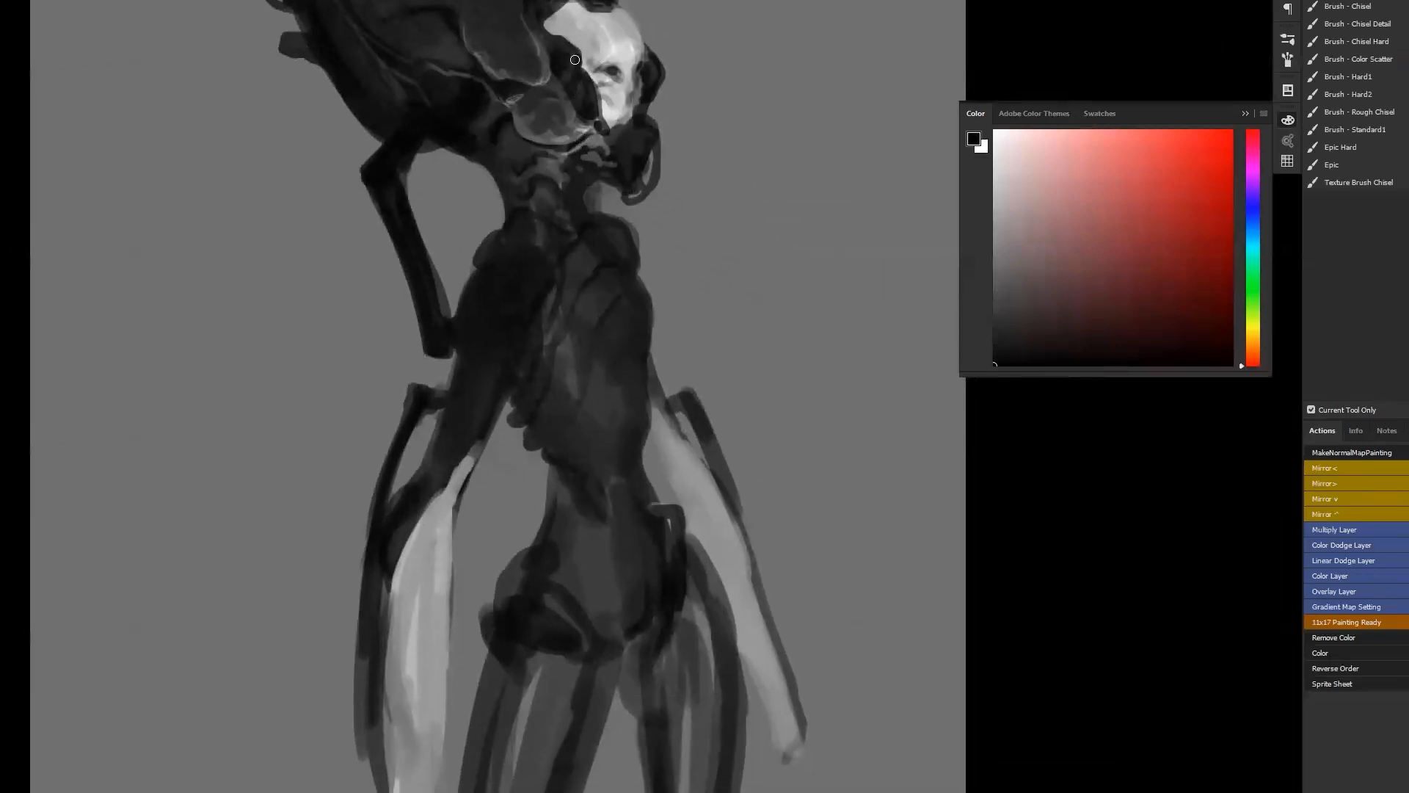
# Paint over the cheek area behind the skull in sampled dark grey with a larger brush, and flip the canvas
pyautogui.keyDown('alt'); pyautogui.click(541, 42); pyautogui.keyUp('alt')
pyautogui.keyDown('alt'); pyautogui.click(676, 66); pyautogui.keyUp('alt')
pyautogui.press('d')
pyautogui.press('x')
pyautogui.press('x')
pyautogui.keyDown('alt'); pyautogui.click(558, 98); pyautogui.keyUp('alt')
pyautogui.press(']')
pyautogui.moveTo(575, 75)
pyautogui.mouseDown()
pyautogui.moveTo(588, 114)
pyautogui.moveTo(562, 63)
pyautogui.moveTo(565, 80)
pyautogui.mouseUp()
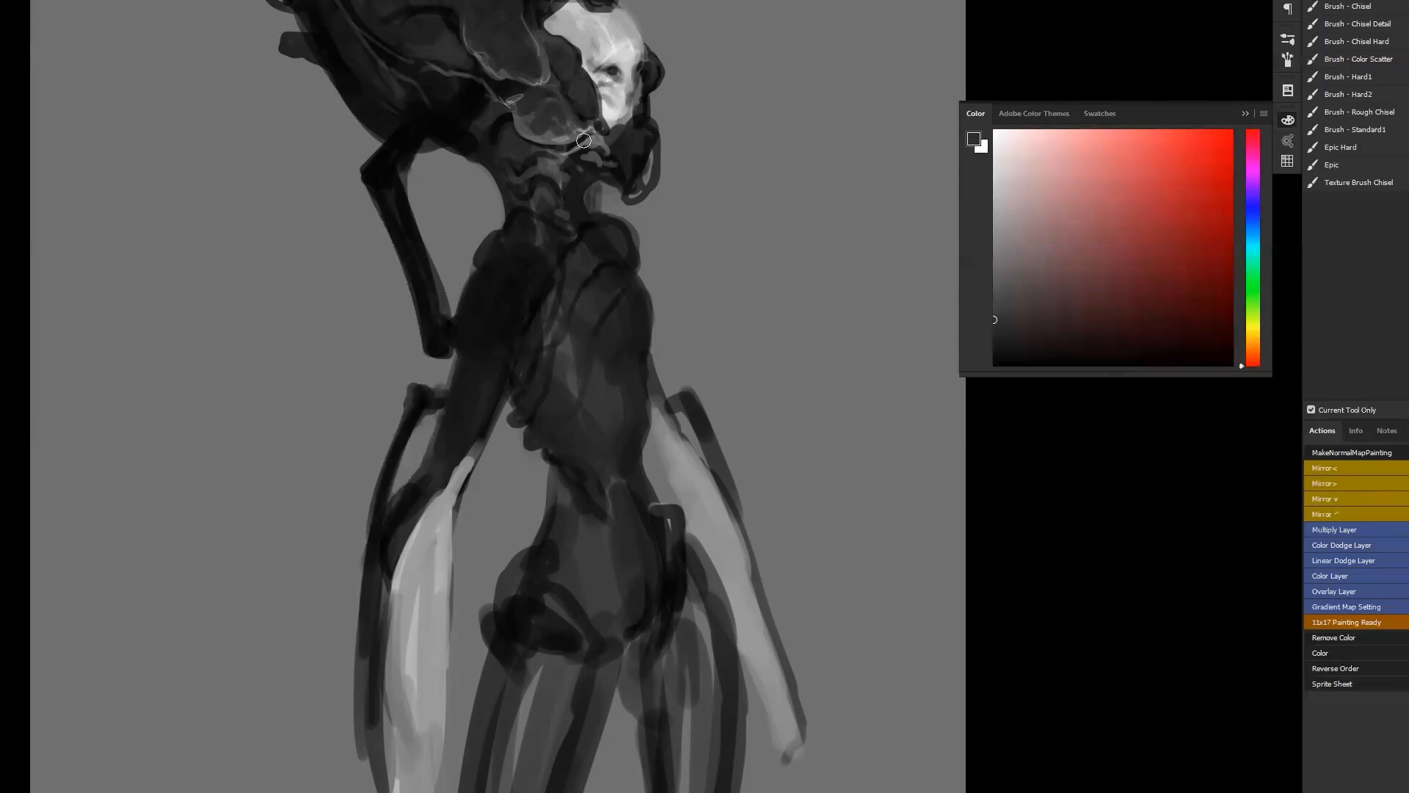
pyautogui.keyDown('alt'); pyautogui.click(671, 126); pyautogui.keyUp('alt')
pyautogui.hotkey('ctrl', 'shift', 'h')
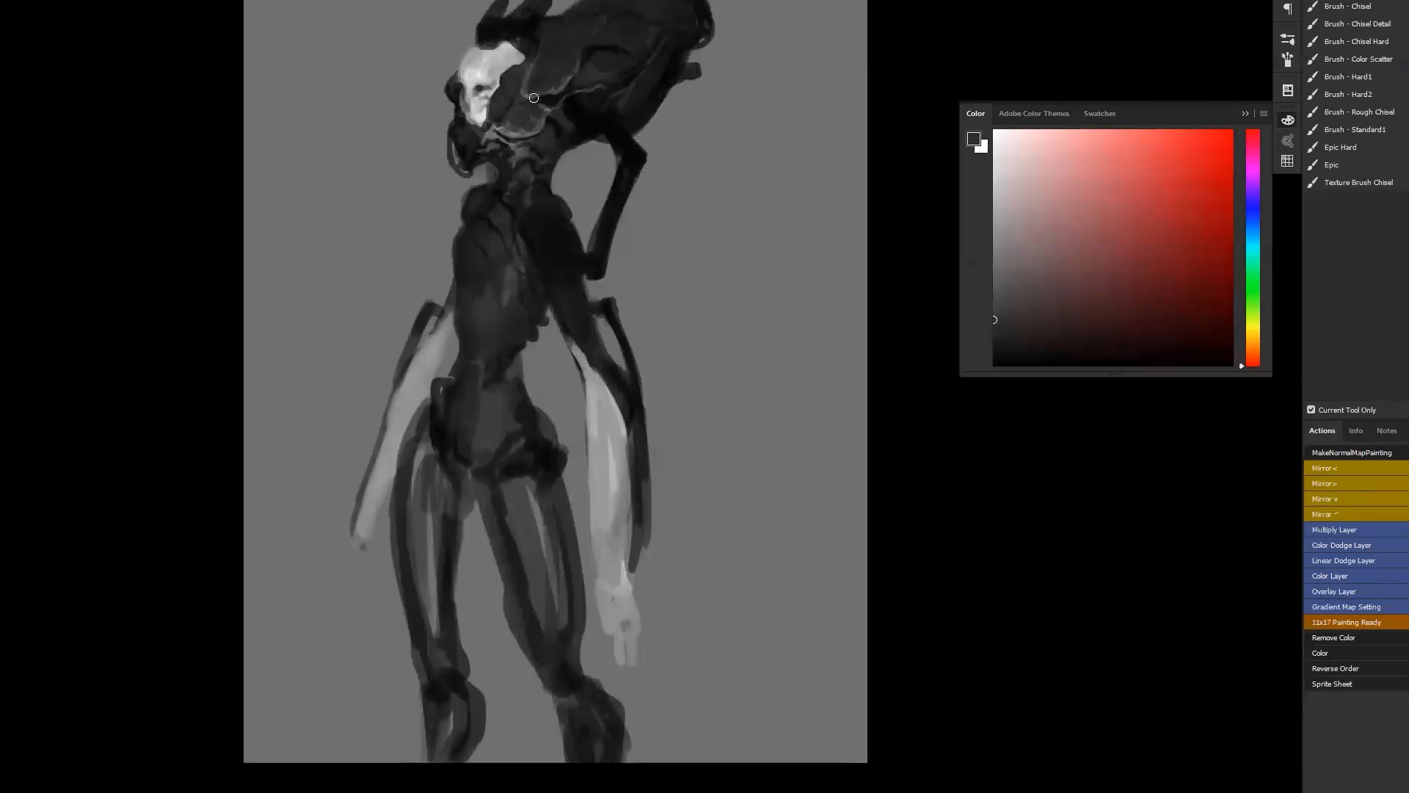
# Shade the skull's mouth and lower jaw with sampled grey tones
pyautogui.click(538, 103)
pyautogui.keyDown('alt'); pyautogui.click(473, 78); pyautogui.keyUp('alt')
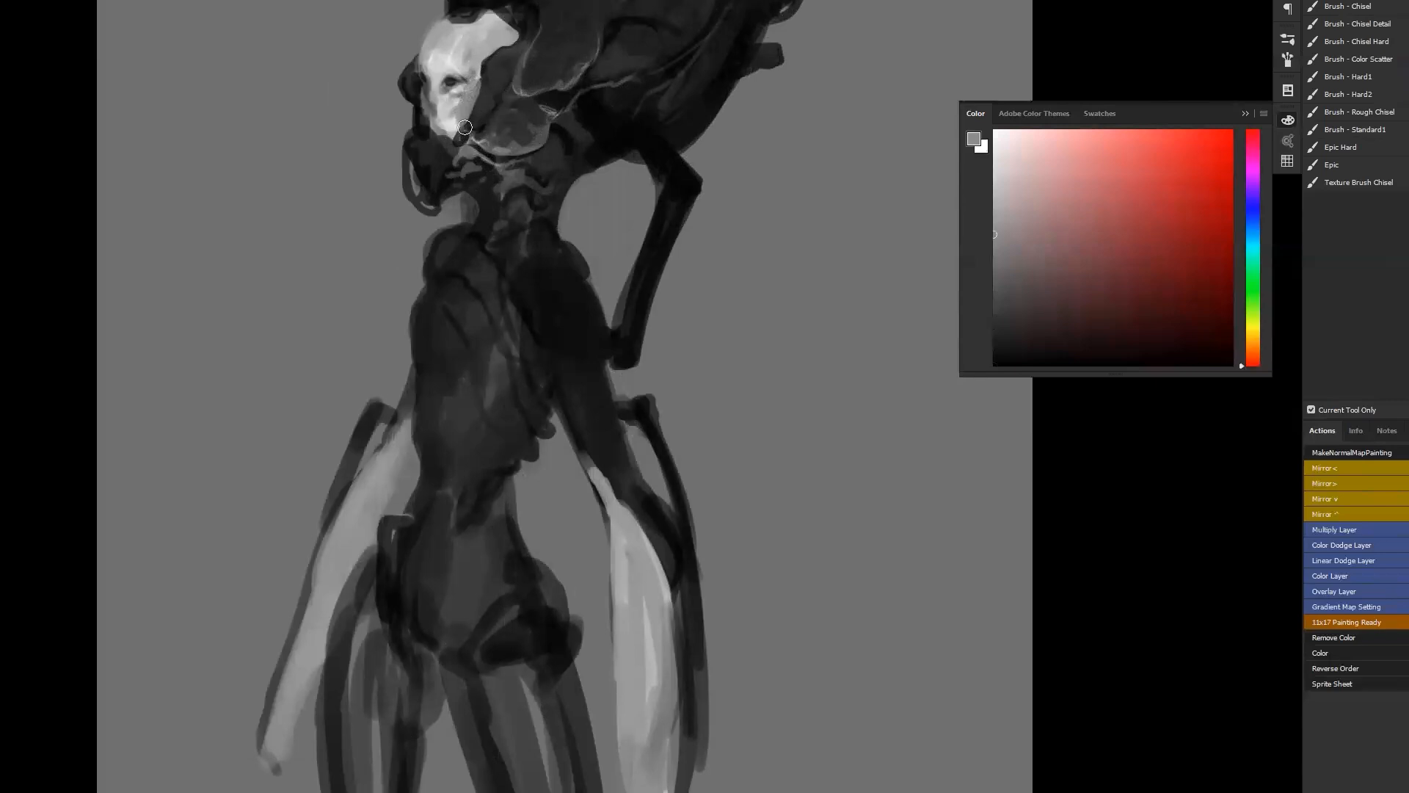
pyautogui.press('d')
pyautogui.keyDown('alt'); pyautogui.click(439, 116); pyautogui.keyUp('alt')
pyautogui.moveTo(439, 117); pyautogui.dragTo(447, 122)
pyautogui.keyDown('alt'); pyautogui.click(428, 88); pyautogui.keyUp('alt')
pyautogui.keyDown('alt'); pyautogui.click(434, 106); pyautogui.keyUp('alt')
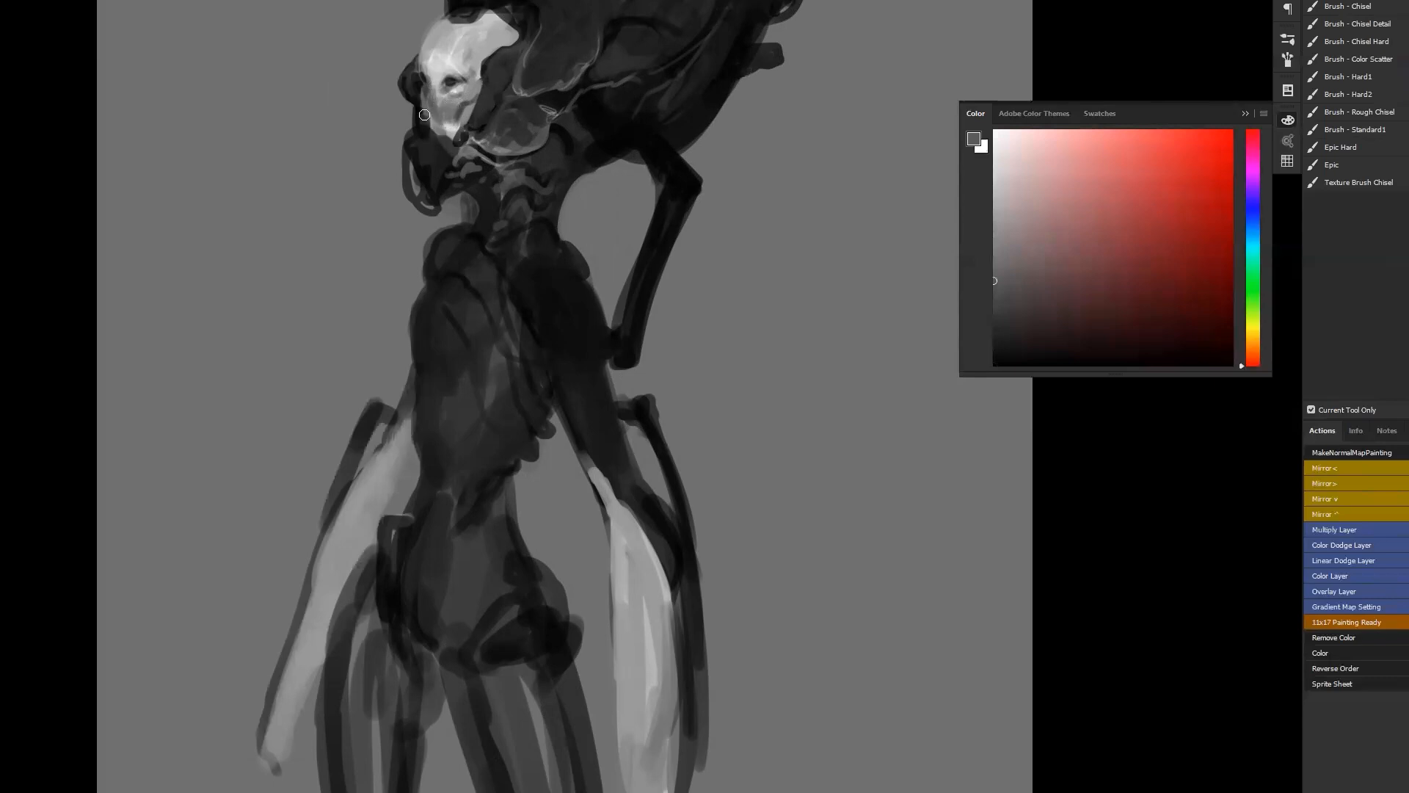
# Flip the canvas horizontally and refine the edge between the skull's cheek and the dark head with sampled tones
pyautogui.hotkey('ctrl', 'shift', 'h')
pyautogui.moveTo(703, 205); pyautogui.dragTo(656, 265)
pyautogui.keyDown('alt'); pyautogui.click(585, 109); pyautogui.keyUp('alt')
pyautogui.moveTo(567, 94)
pyautogui.mouseDown()
pyautogui.moveTo(594, 72)
pyautogui.moveTo(639, 108)
pyautogui.moveTo(569, 81)
pyautogui.mouseUp()
pyautogui.keyDown('alt'); pyautogui.click(567, 107); pyautogui.keyUp('alt')
pyautogui.keyDown('alt'); pyautogui.click(577, 91); pyautogui.keyUp('alt')
pyautogui.moveTo(655, 168)
pyautogui.mouseDown()
pyautogui.moveTo(639, 61)
pyautogui.moveTo(604, 69)
pyautogui.mouseUp()
# Paint light highlights and teeth on the skull's mouth in white and sampled grey with a smaller brush
pyautogui.press('d')
pyautogui.press('[')
pyautogui.keyDown('alt'); pyautogui.click(620, 84); pyautogui.keyUp('alt')
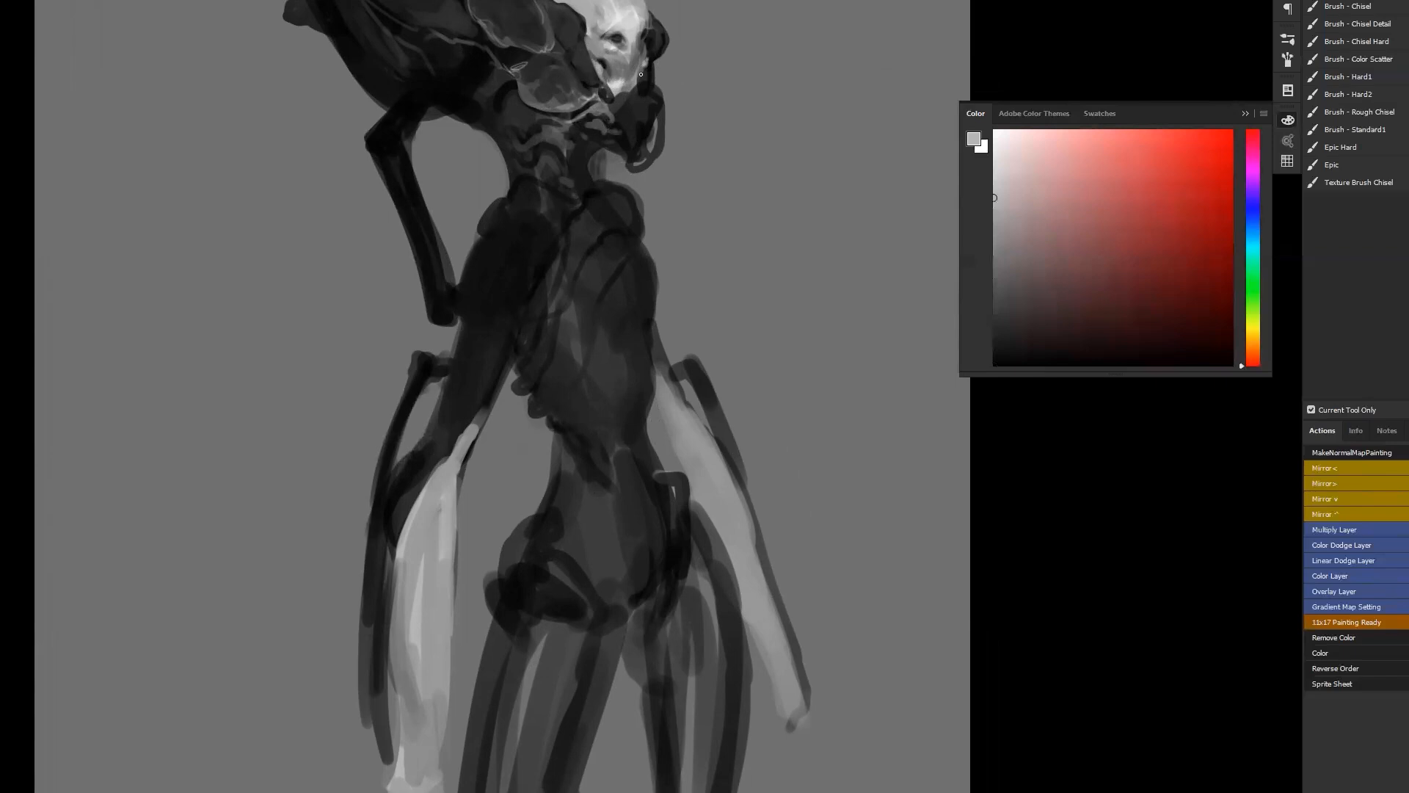
pyautogui.press('d')
pyautogui.keyDown('alt'); pyautogui.click(618, 80); pyautogui.keyUp('alt')
pyautogui.press('d')
pyautogui.press('x')
pyautogui.moveTo(615, 68); pyautogui.dragTo(635, 63)
pyautogui.press('z')
pyautogui.keyDown('alt'); pyautogui.click(622, 119); pyautogui.keyUp('alt')
pyautogui.keyDown('alt'); pyautogui.click(621, 119); pyautogui.keyUp('alt')
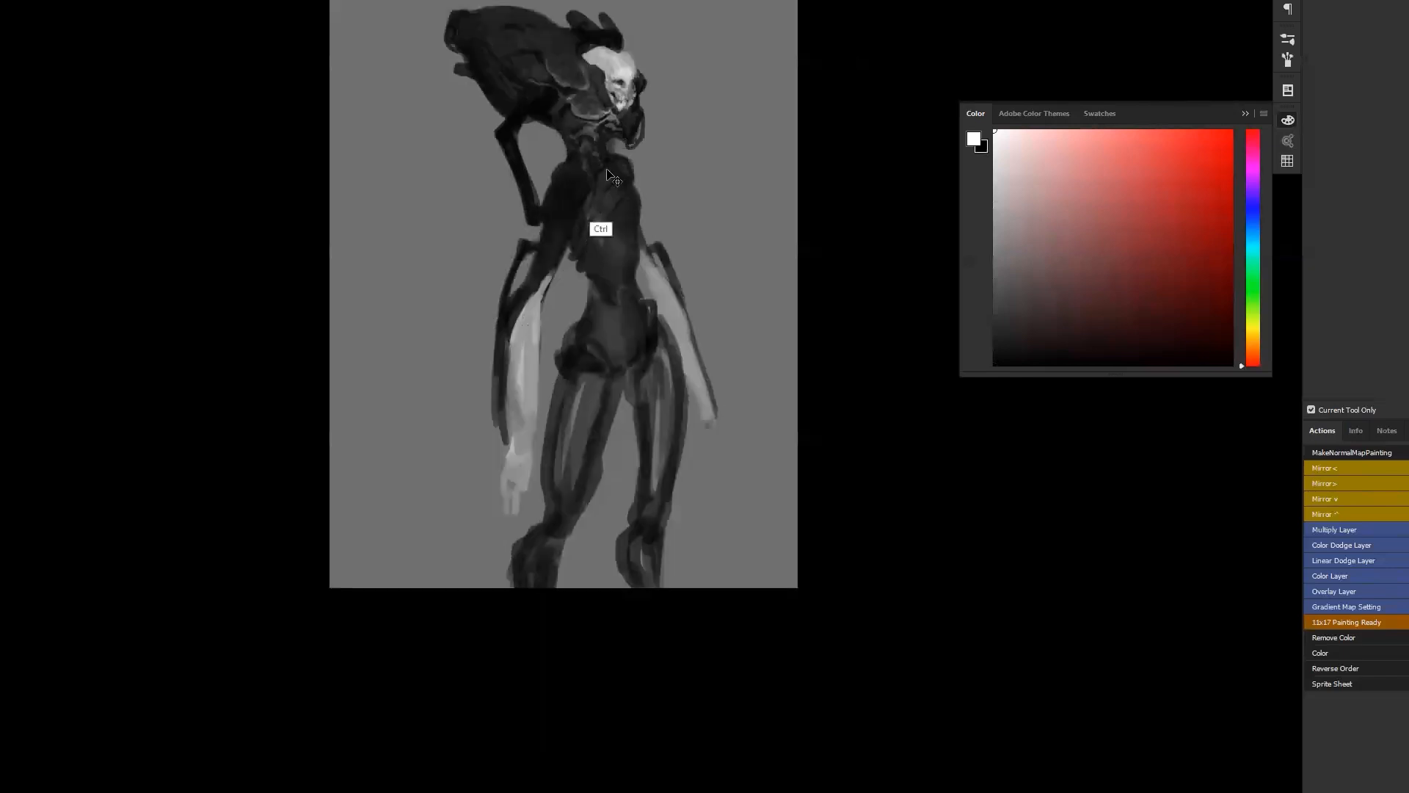
# Flip the canvas horizontally and sharpen the front of the skull's jaw and teeth with black and sampled tones
pyautogui.hotkey('ctrl', 'shift', 'h')
pyautogui.click(514, 101)
pyautogui.click(512, 103)
pyautogui.press('b')
pyautogui.press('x')
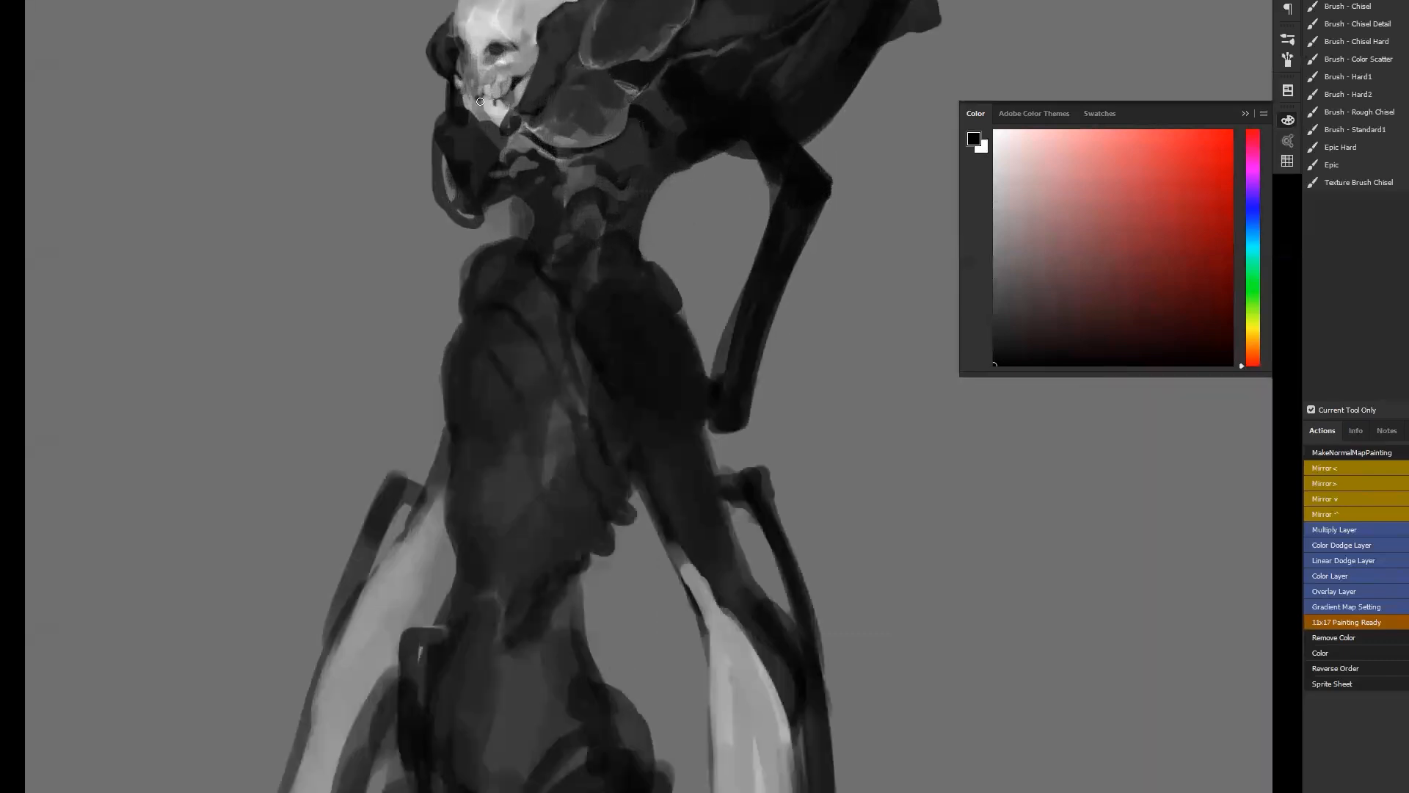
pyautogui.moveTo(468, 97); pyautogui.dragTo(468, 95)
pyautogui.keyDown('alt'); pyautogui.click(467, 133); pyautogui.keyUp('alt')
pyautogui.keyDown('alt'); pyautogui.click(460, 83); pyautogui.keyUp('alt')
pyautogui.moveTo(465, 98); pyautogui.dragTo(471, 110)
# Refine the skull's face between the teeth and the brow with sampled greys
pyautogui.keyDown('alt'); pyautogui.click(485, 123); pyautogui.keyUp('alt')
pyautogui.moveTo(484, 100)
pyautogui.mouseDown()
pyautogui.moveTo(497, 119)
pyautogui.moveTo(477, 26)
pyautogui.mouseUp()
pyautogui.keyDown('alt'); pyautogui.click(475, 65); pyautogui.keyUp('alt')
pyautogui.keyDown('alt'); pyautogui.click(478, 70); pyautogui.keyUp('alt')
pyautogui.keyDown('alt'); pyautogui.click(479, 47); pyautogui.keyUp('alt')
pyautogui.moveTo(501, 157); pyautogui.dragTo(451, 158)
# Flip the canvas and soften the pale edges of the head plate behind the skull with sampled dark greys
pyautogui.hotkey('ctrl', 'shift', 'h')
pyautogui.click(631, 123)
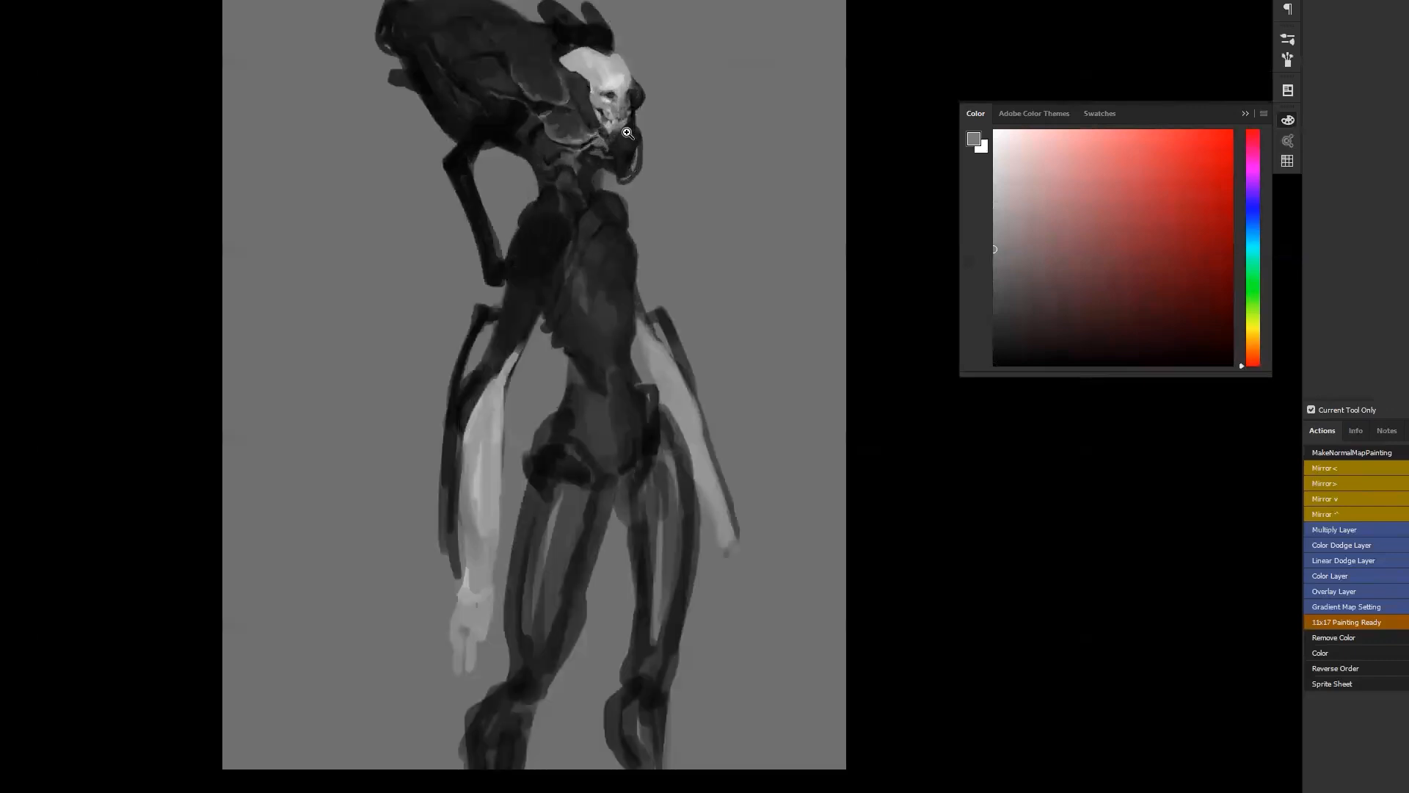
pyautogui.click(633, 115)
pyautogui.press('b')
pyautogui.keyDown('alt'); pyautogui.click(478, 64); pyautogui.keyUp('alt')
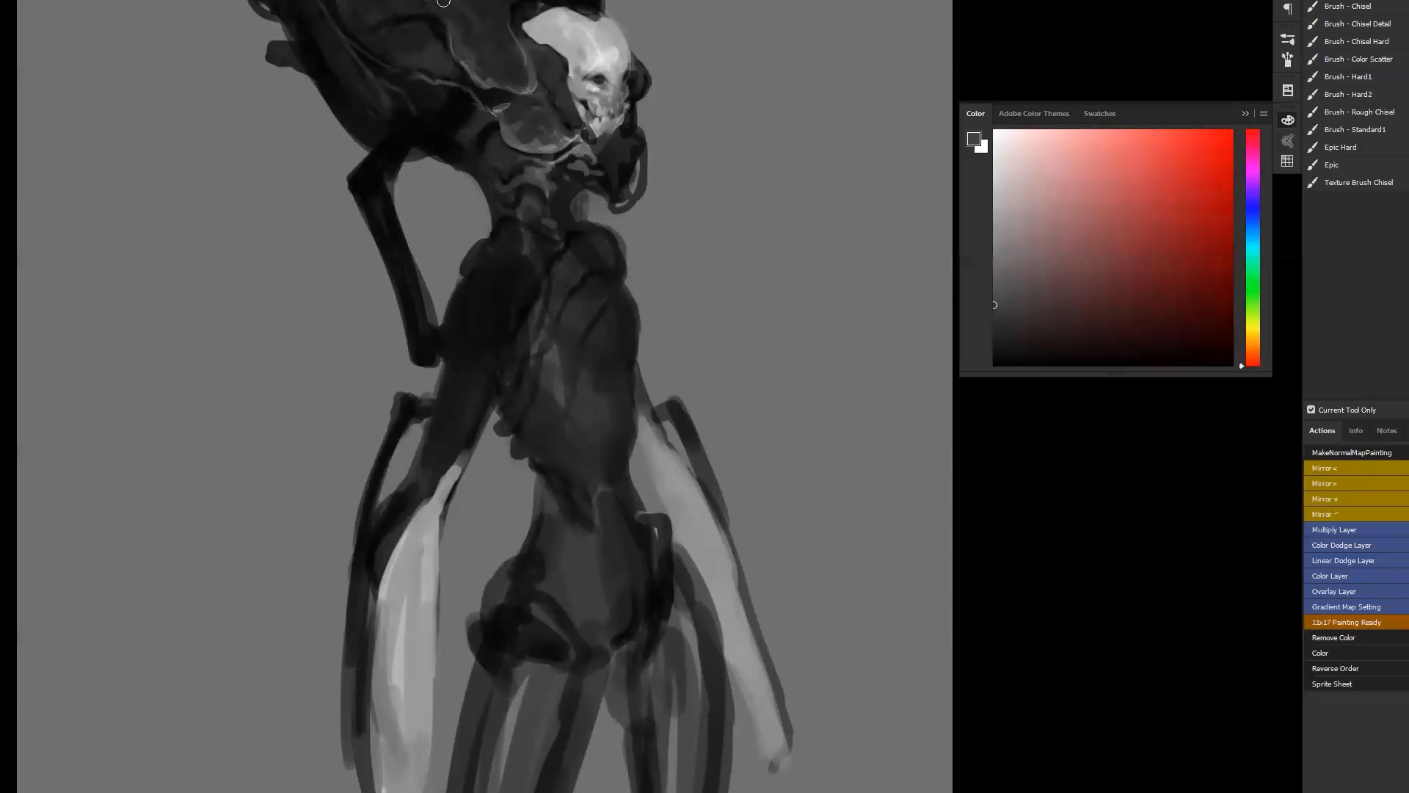
pyautogui.keyDown('alt'); pyautogui.click(505, 60); pyautogui.keyUp('alt')
pyautogui.moveTo(545, 82); pyautogui.dragTo(663, 145)
pyautogui.keyDown('alt'); pyautogui.click(604, 118); pyautogui.keyUp('alt')
pyautogui.keyDown('alt'); pyautogui.click(604, 118); pyautogui.keyUp('alt')
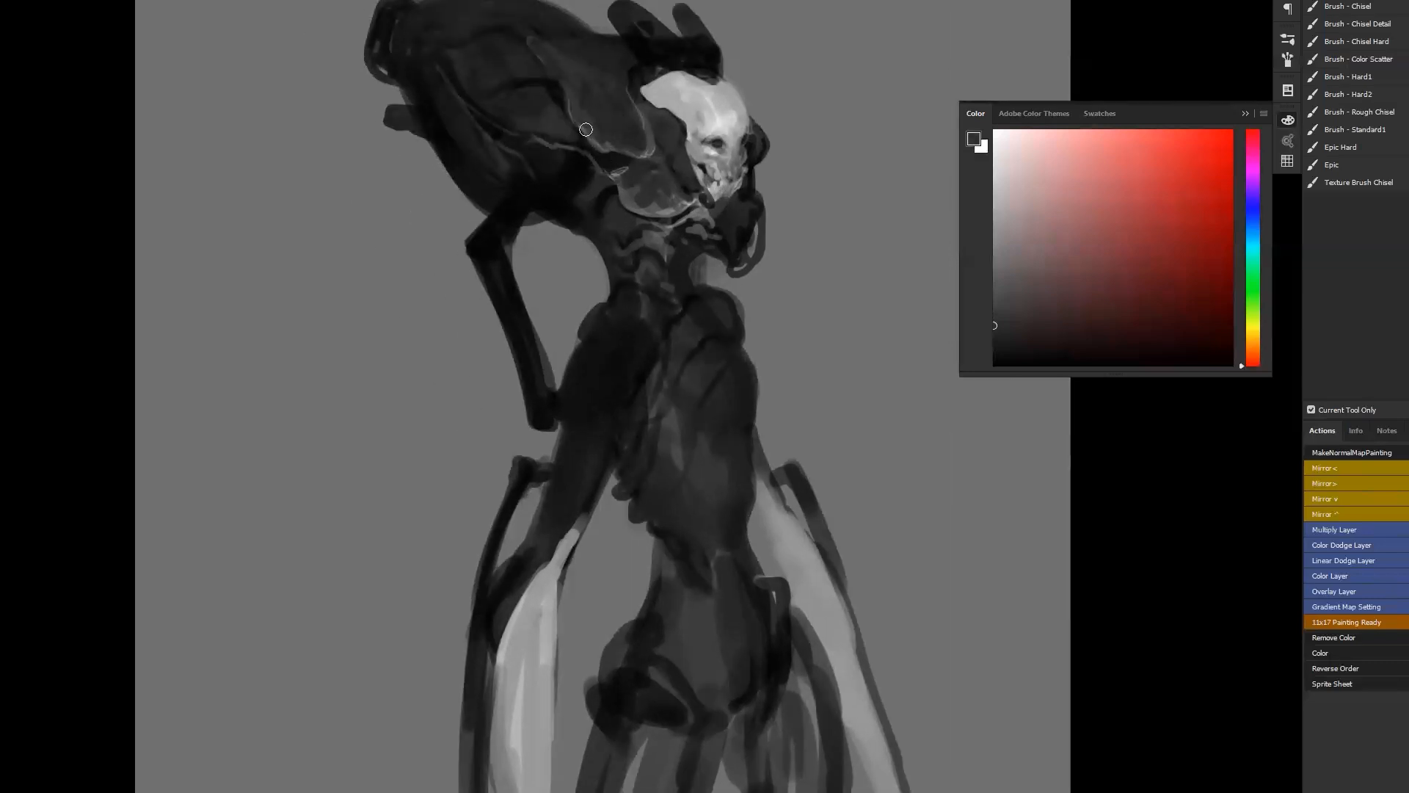
pyautogui.keyDown('alt'); pyautogui.click(587, 111); pyautogui.keyUp('alt')
pyautogui.moveTo(587, 114)
pyautogui.mouseDown()
pyautogui.moveTo(598, 147)
pyautogui.moveTo(620, 151)
pyautogui.moveTo(645, 133)
pyautogui.moveTo(638, 109)
pyautogui.mouseUp()
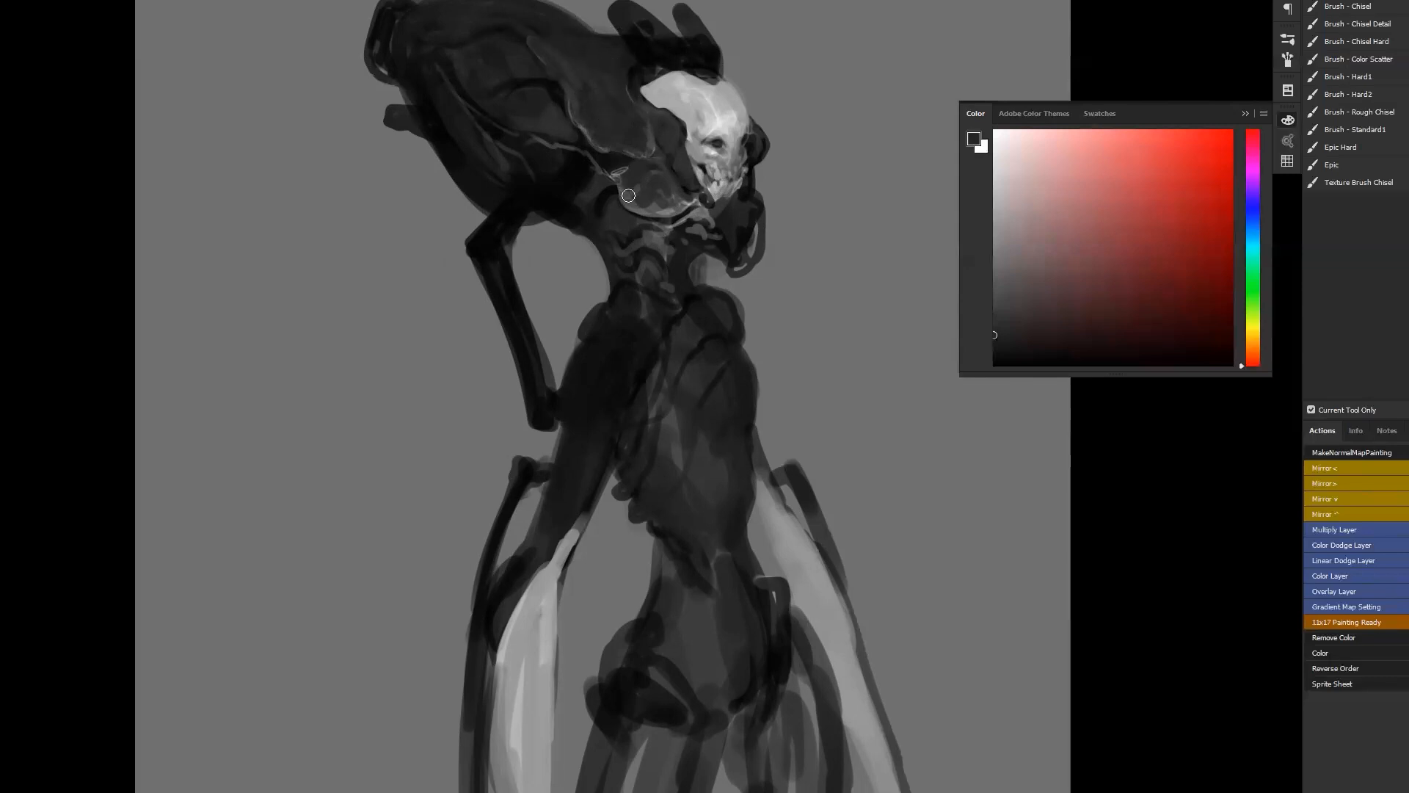
# Fill in the base of the horns above the skull with sampled dark grey, using a larger brush
pyautogui.press('d')
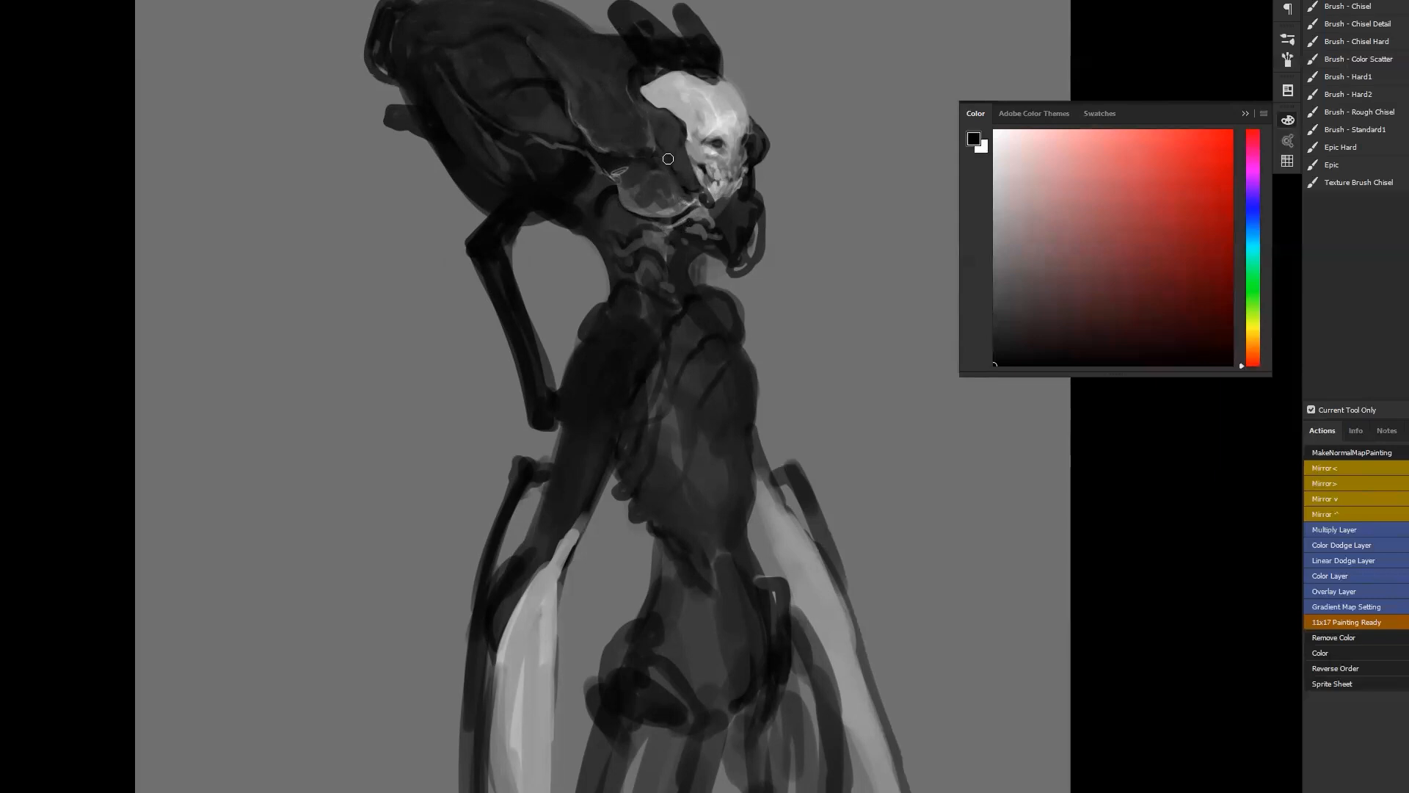
pyautogui.keyDown('alt'); pyautogui.click(654, 131); pyautogui.keyUp('alt')
pyautogui.keyDown('alt'); pyautogui.click(646, 178); pyautogui.keyUp('alt')
pyautogui.press(']')
pyautogui.press(']')
pyautogui.moveTo(631, 10)
pyautogui.mouseDown()
pyautogui.moveTo(682, 52)
pyautogui.moveTo(649, 27)
pyautogui.moveTo(657, 37)
pyautogui.moveTo(684, 11)
pyautogui.moveTo(708, 66)
pyautogui.moveTo(639, 22)
pyautogui.moveTo(644, 48)
pyautogui.moveTo(623, 26)
pyautogui.moveTo(670, 64)
pyautogui.moveTo(635, 15)
pyautogui.moveTo(669, 43)
pyautogui.mouseUp()
pyautogui.keyDown('alt'); pyautogui.click(644, 49); pyautogui.keyUp('alt')
pyautogui.keyDown('alt'); pyautogui.click(655, 34); pyautogui.keyUp('alt')
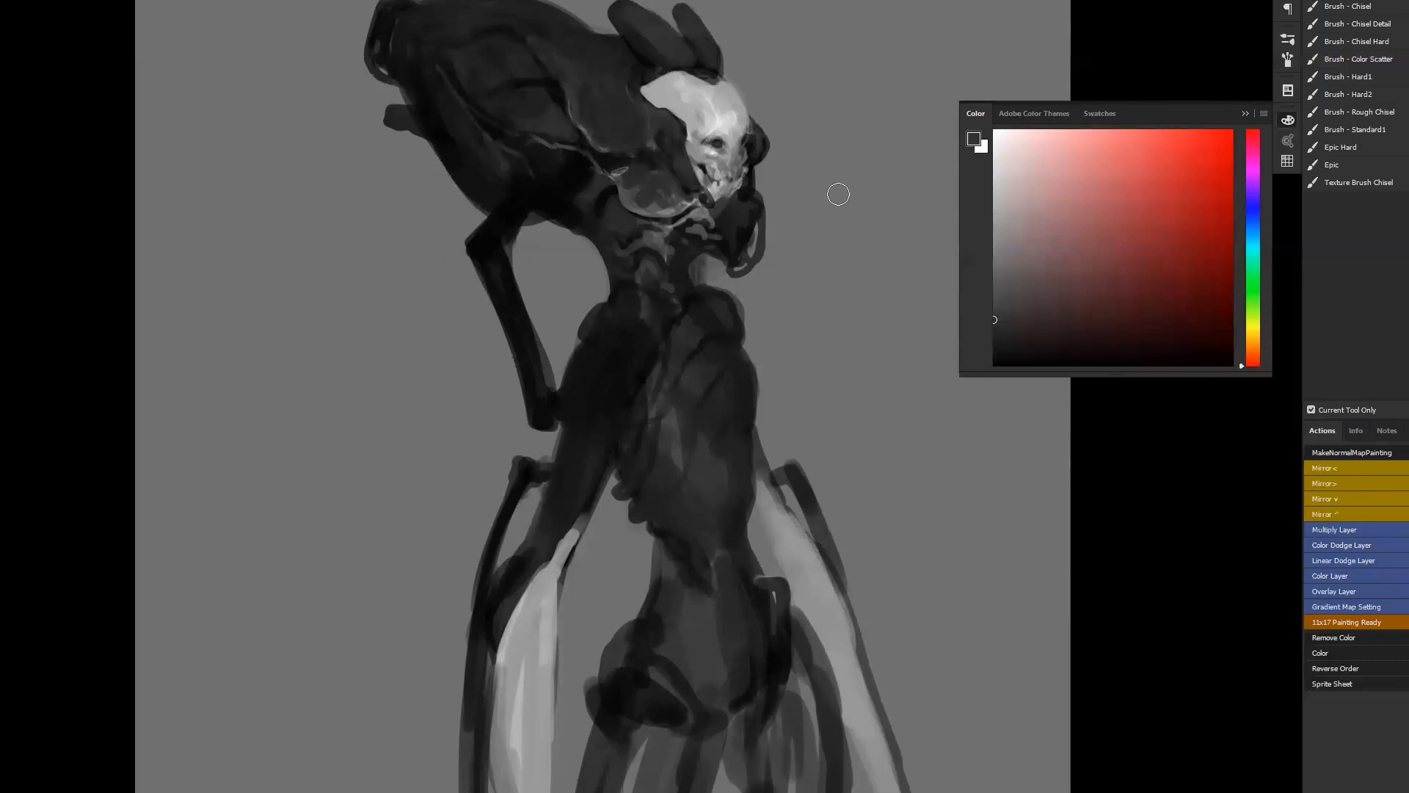
# Detail and fill the dark form hanging below the jaw, and paint the throat on the flipped canvas
pyautogui.hotkey('ctrl', 'f')
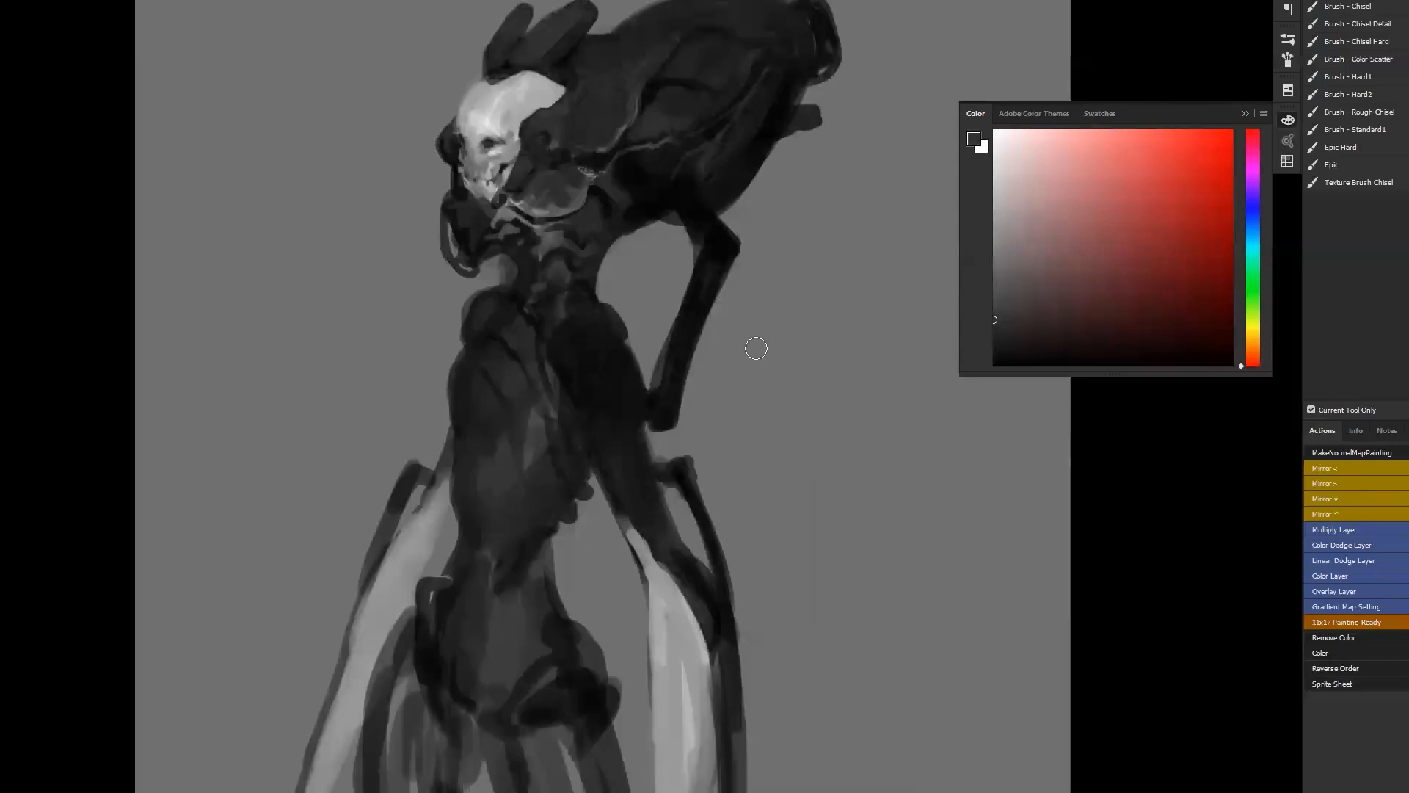
pyautogui.keyDown('alt'); pyautogui.click(500, 212); pyautogui.keyUp('alt')
pyautogui.moveTo(483, 215); pyautogui.dragTo(472, 213)
pyautogui.press('Tab')
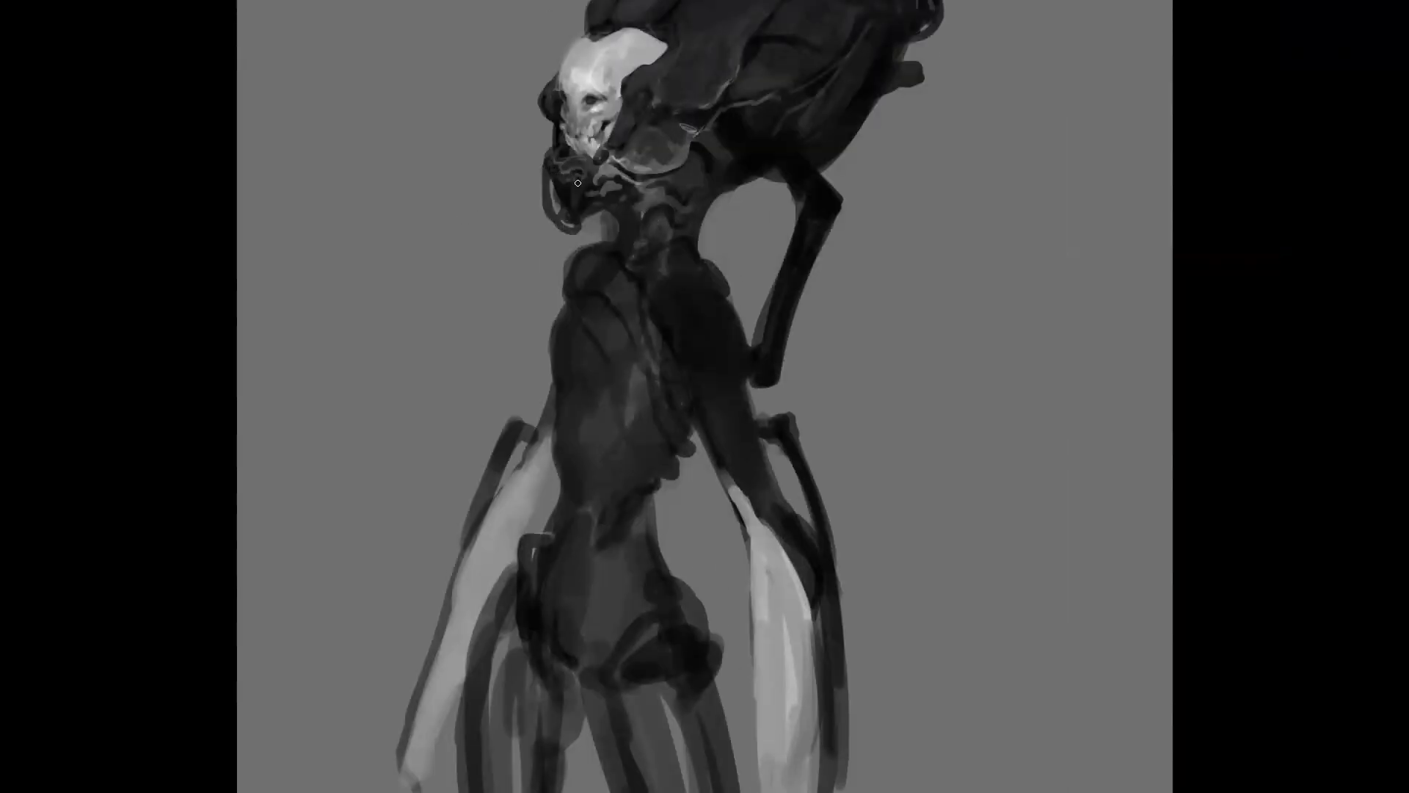
pyautogui.moveTo(561, 188)
pyautogui.mouseDown()
pyautogui.moveTo(564, 213)
pyautogui.moveTo(549, 197)
pyautogui.moveTo(565, 229)
pyautogui.mouseUp()
pyautogui.press(']')
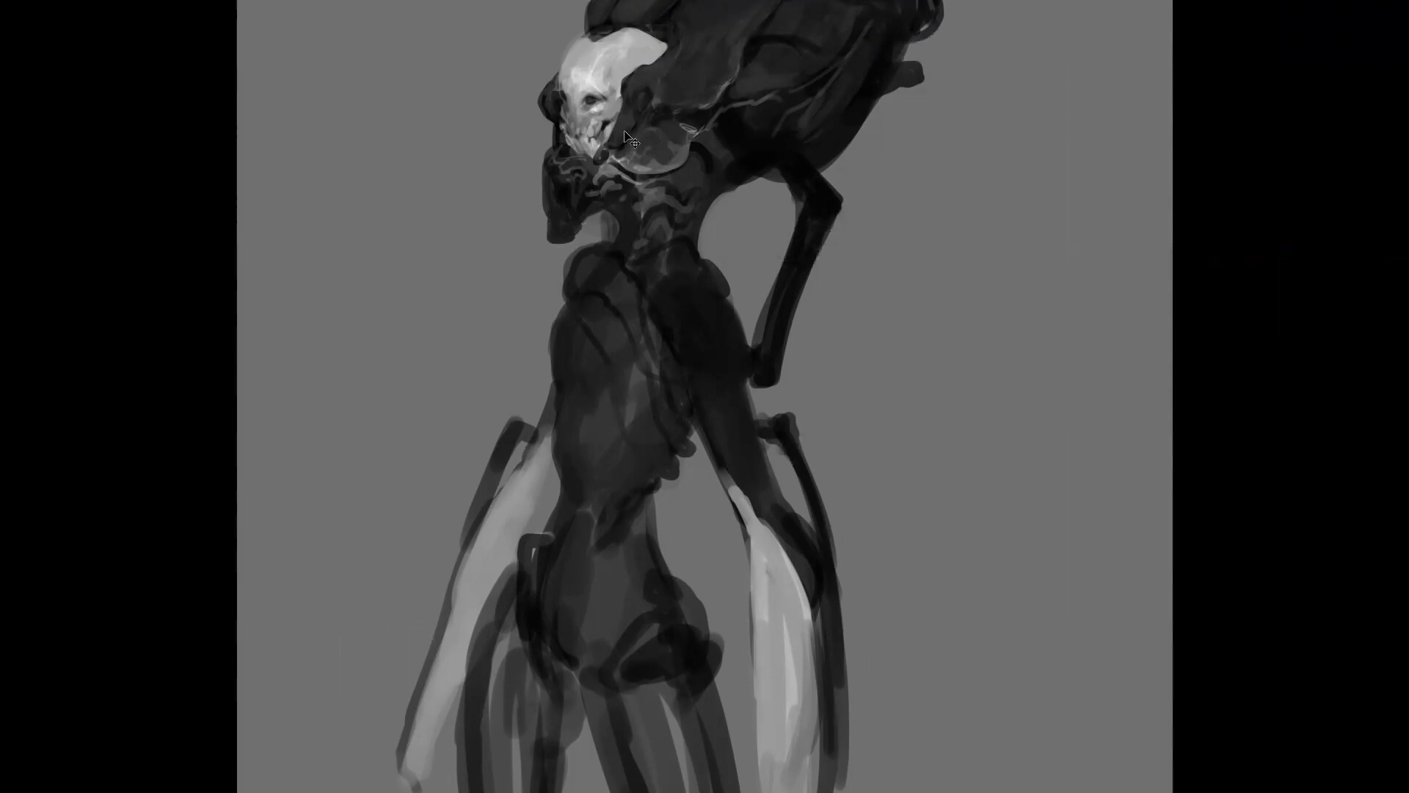
pyautogui.press('h')
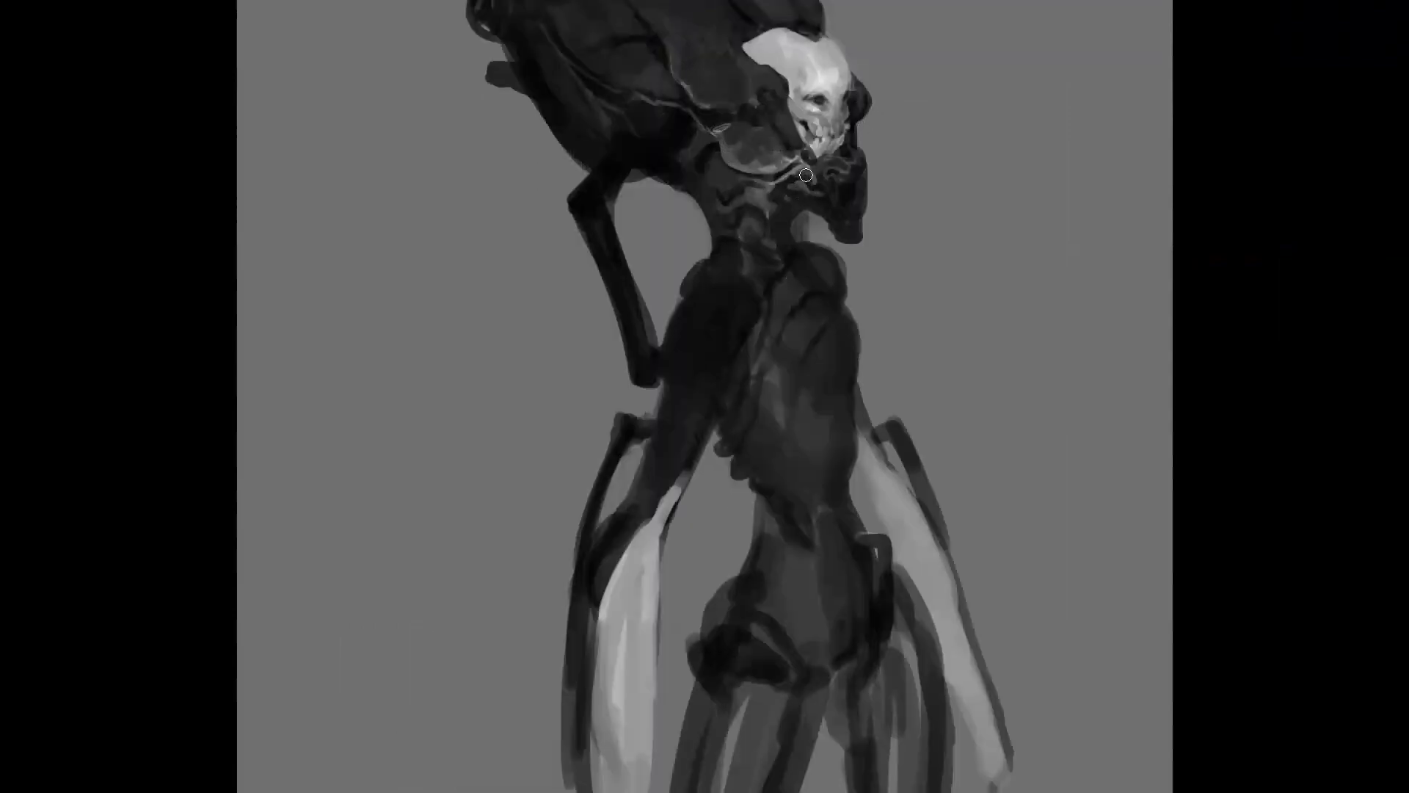
pyautogui.moveTo(781, 178)
pyautogui.mouseDown()
pyautogui.moveTo(807, 165)
pyautogui.moveTo(792, 171)
pyautogui.mouseUp()
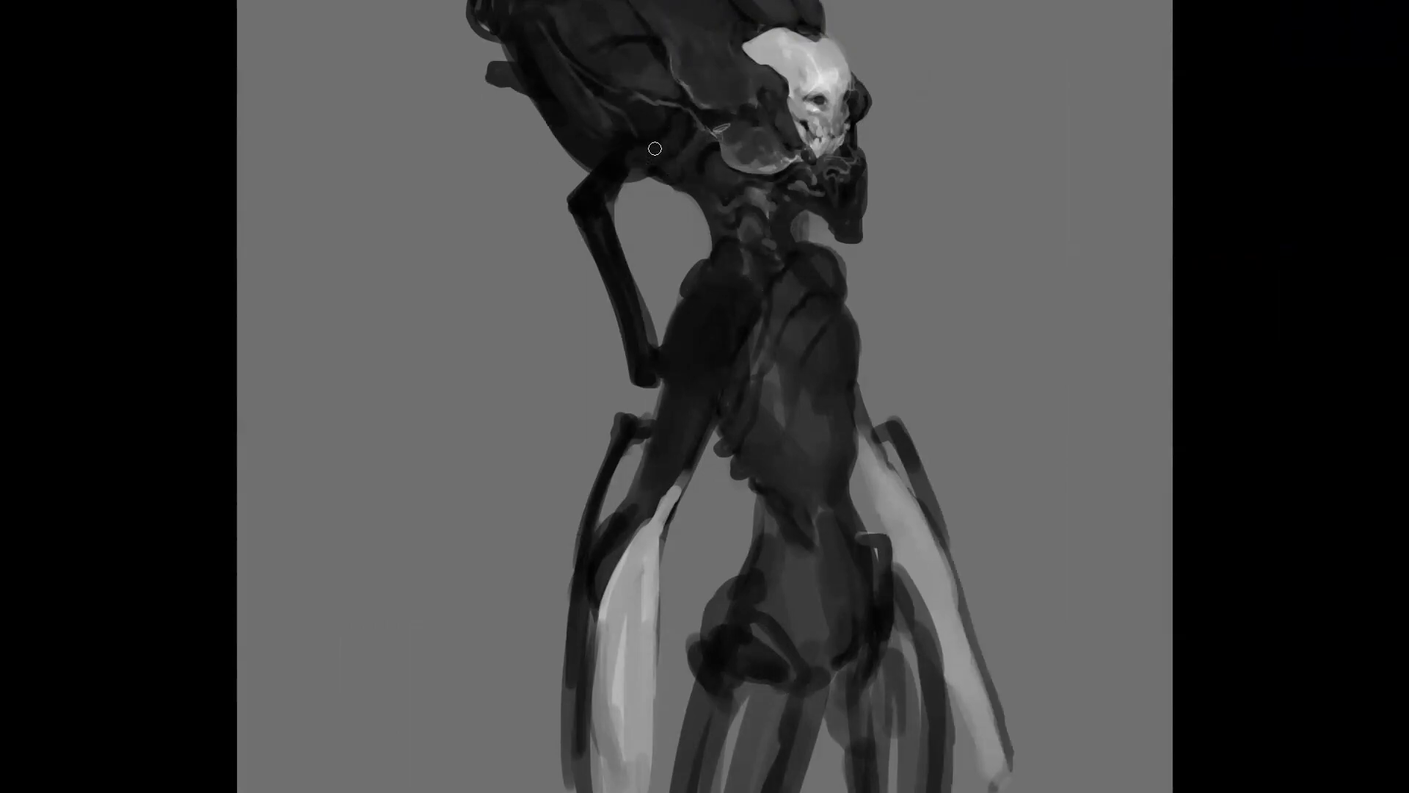
# Smooth the underside of the long head with broad dark strokes from an enlarged brush
pyautogui.press(']')
pyautogui.press(']')
pyautogui.press(']')
pyautogui.moveTo(582, 107)
pyautogui.mouseDown()
pyautogui.moveTo(594, 149)
pyautogui.moveTo(557, 86)
pyautogui.mouseUp()
pyautogui.keyDown('alt'); pyautogui.click(549, 103); pyautogui.keyUp('alt')
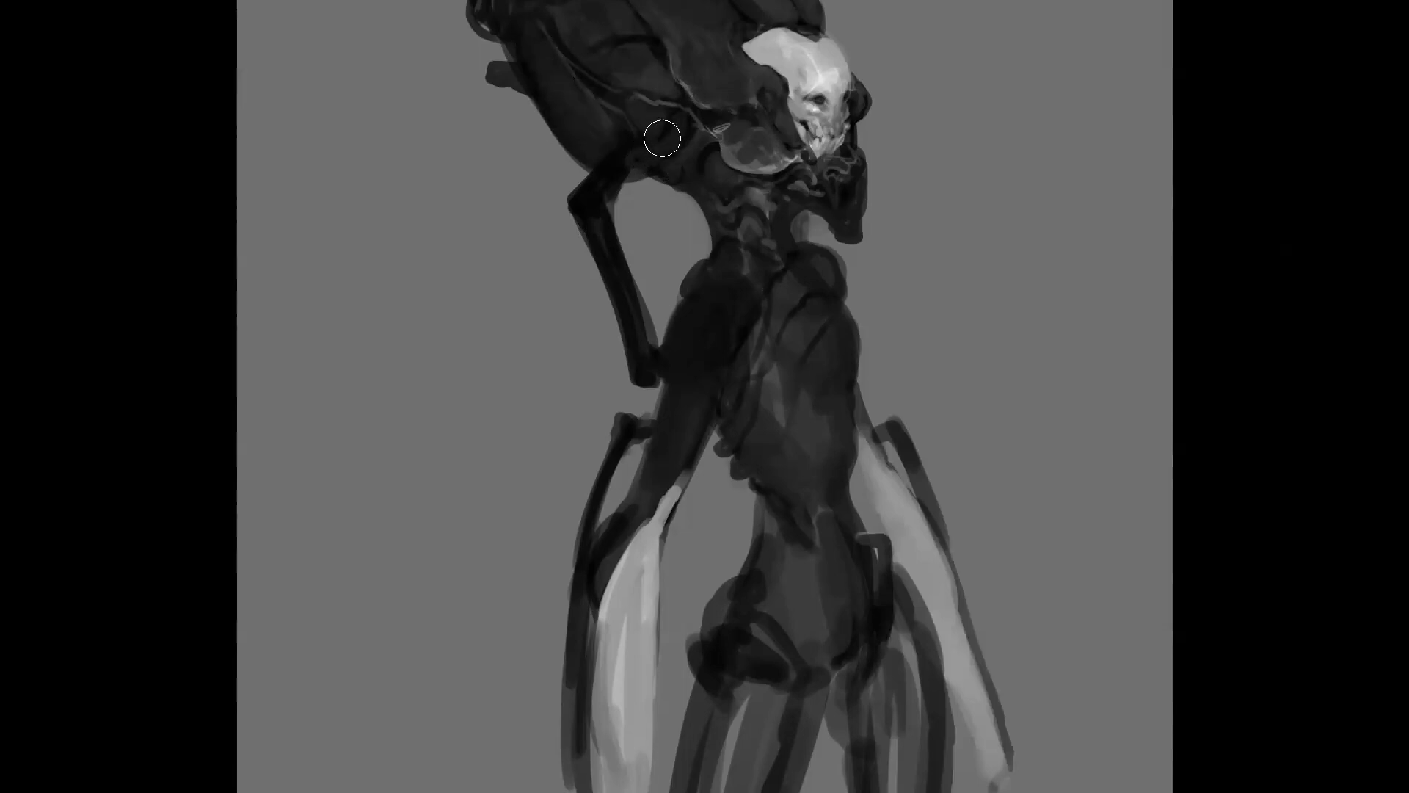
# Flip the canvas horizontally and darken the far shoulder above the torso with a smaller brush
pyautogui.scroll(-2, 683, 247)
pyautogui.press('m')
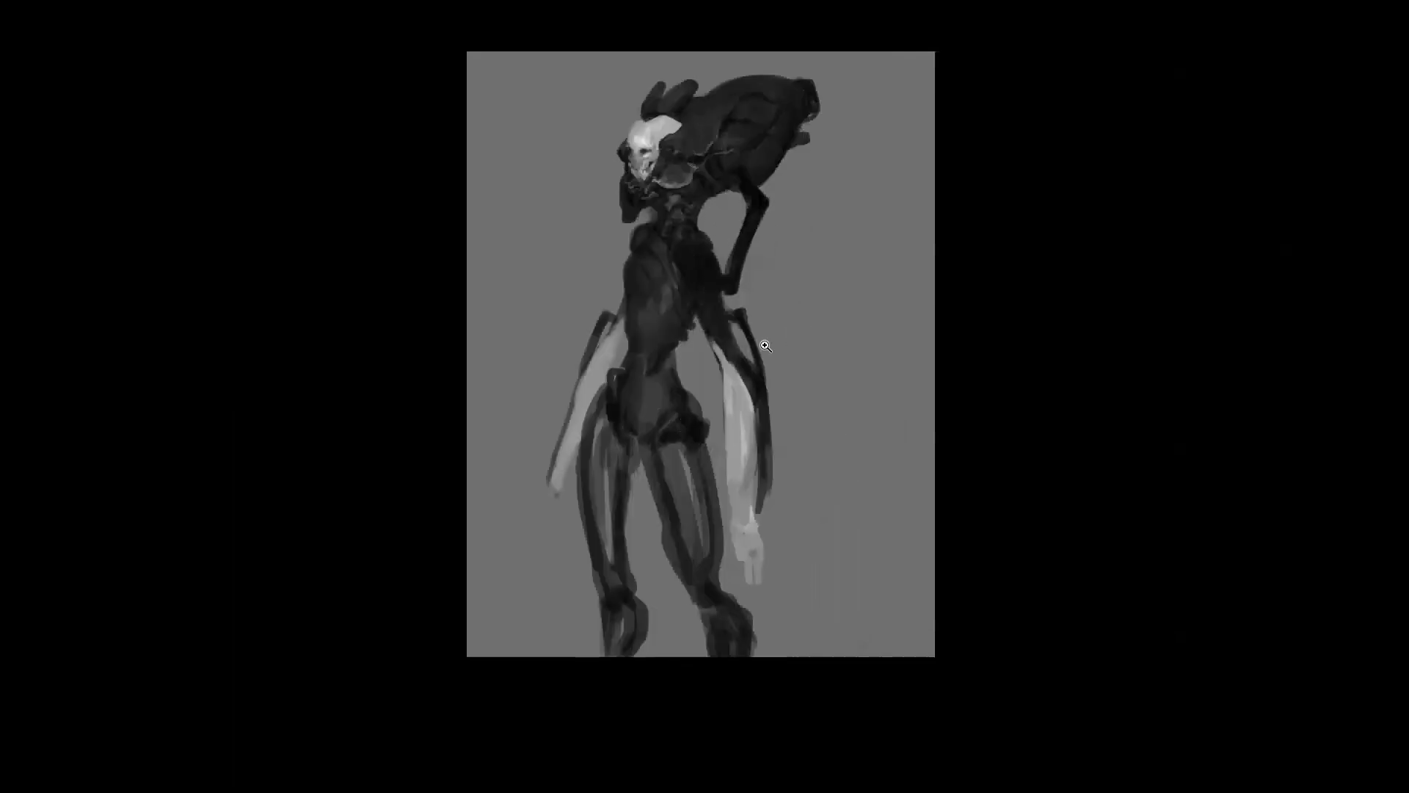
pyautogui.scroll(1, 682, 271)
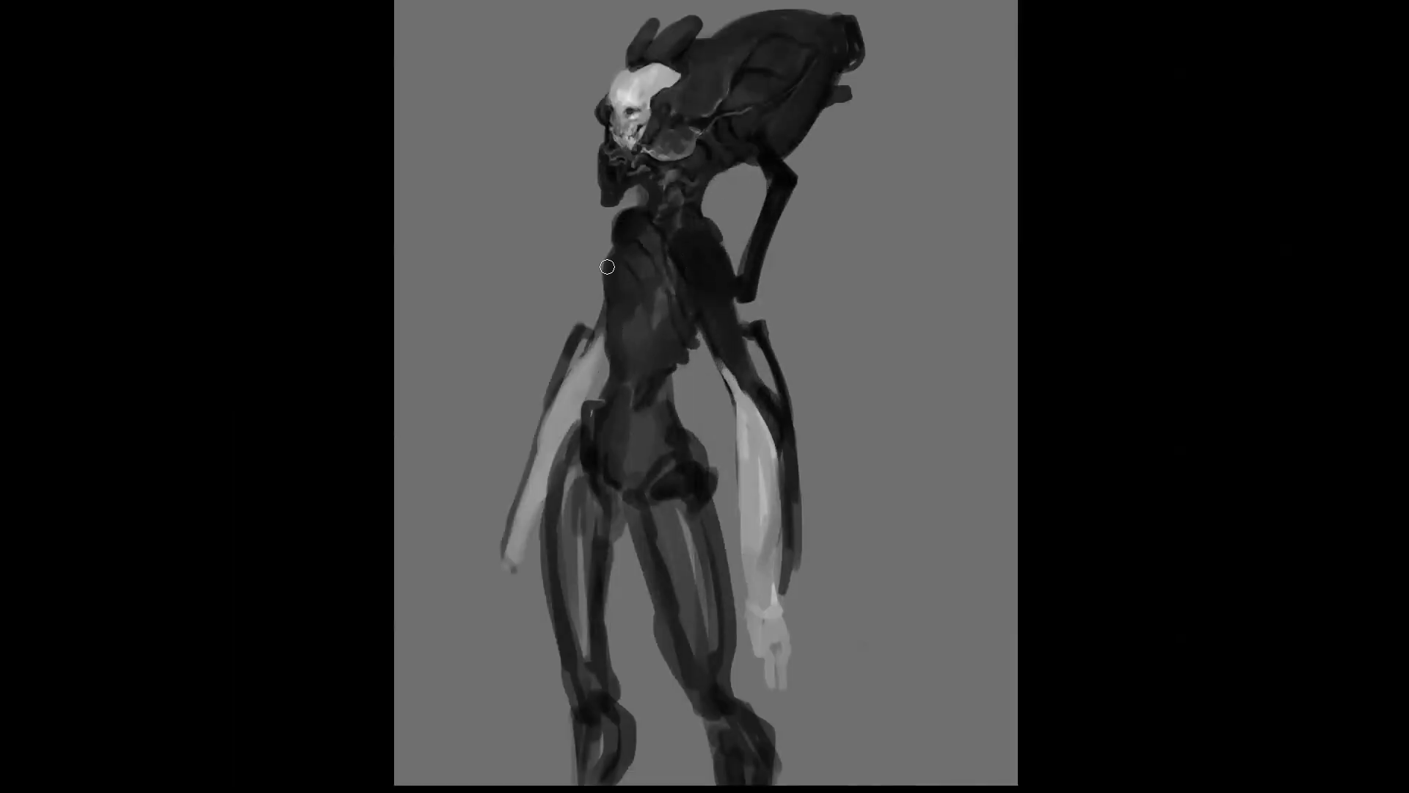
pyautogui.press('[')
pyautogui.press('[')
pyautogui.press('[')
pyautogui.moveTo(617, 214); pyautogui.dragTo(614, 244)
# Darken the near shoulder and upper arm down to the elbow with a larger brush
pyautogui.press(']')
pyautogui.press(']')
pyautogui.press(']')
pyautogui.press(']')
pyautogui.moveTo(763, 408)
pyautogui.mouseDown()
pyautogui.moveTo(784, 465)
pyautogui.moveTo(744, 370)
pyautogui.mouseUp()
# Paint dark zigzag straps across the near pale forearm and a black cuff above the hand
pyautogui.press('[')
pyautogui.press('[')
pyautogui.press('[')
pyautogui.press('[')
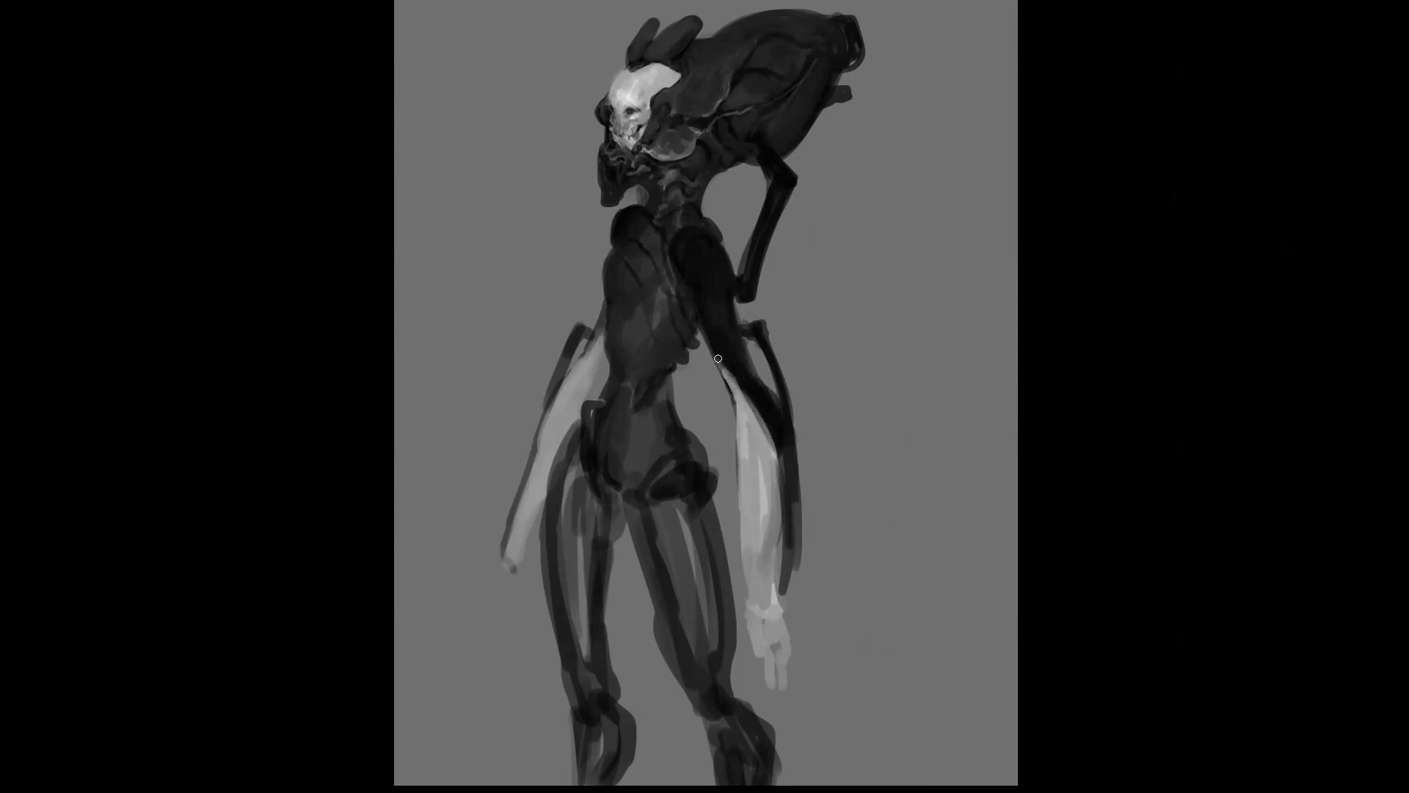
pyautogui.moveTo(732, 369)
pyautogui.mouseDown()
pyautogui.moveTo(737, 443)
pyautogui.moveTo(753, 402)
pyautogui.mouseUp()
pyautogui.moveTo(738, 449)
pyautogui.mouseDown()
pyautogui.moveTo(784, 500)
pyautogui.moveTo(739, 554)
pyautogui.moveTo(773, 587)
pyautogui.moveTo(747, 588)
pyautogui.moveTo(766, 613)
pyautogui.moveTo(749, 574)
pyautogui.moveTo(765, 610)
pyautogui.moveTo(774, 507)
pyautogui.moveTo(769, 558)
pyautogui.moveTo(767, 540)
pyautogui.moveTo(783, 499)
pyautogui.moveTo(789, 538)
pyautogui.moveTo(791, 488)
pyautogui.moveTo(776, 624)
pyautogui.moveTo(753, 616)
pyautogui.moveTo(745, 499)
pyautogui.moveTo(748, 547)
pyautogui.mouseUp()
pyautogui.keyDown('alt'); pyautogui.click(750, 520); pyautogui.keyUp('alt')
pyautogui.moveTo(746, 478); pyautogui.dragTo(748, 543)
pyautogui.keyDown('alt'); pyautogui.click(750, 505); pyautogui.keyUp('alt')
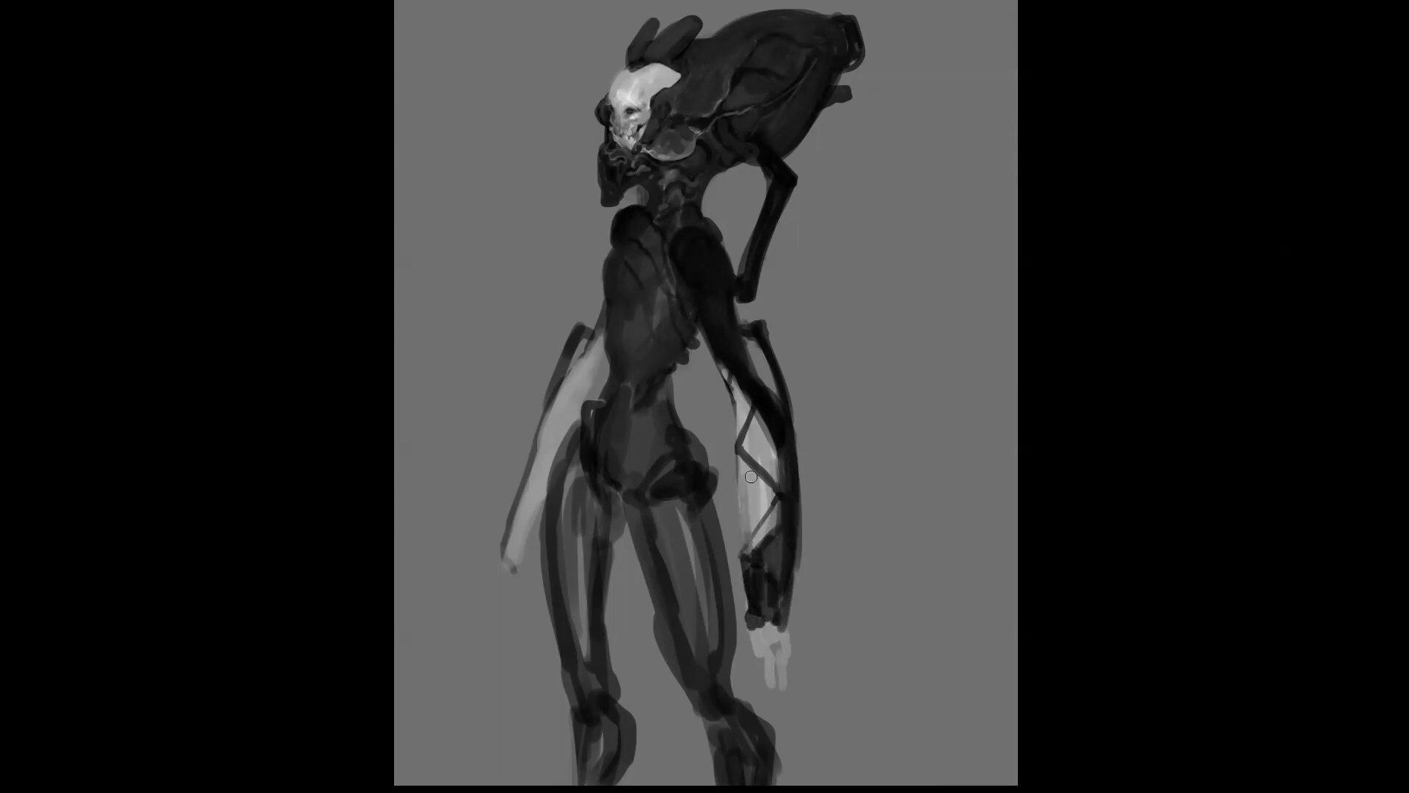
# Flip the canvas and extend the near forearm's pale tone as a thin strip up the inner upper arm
pyautogui.press('m')
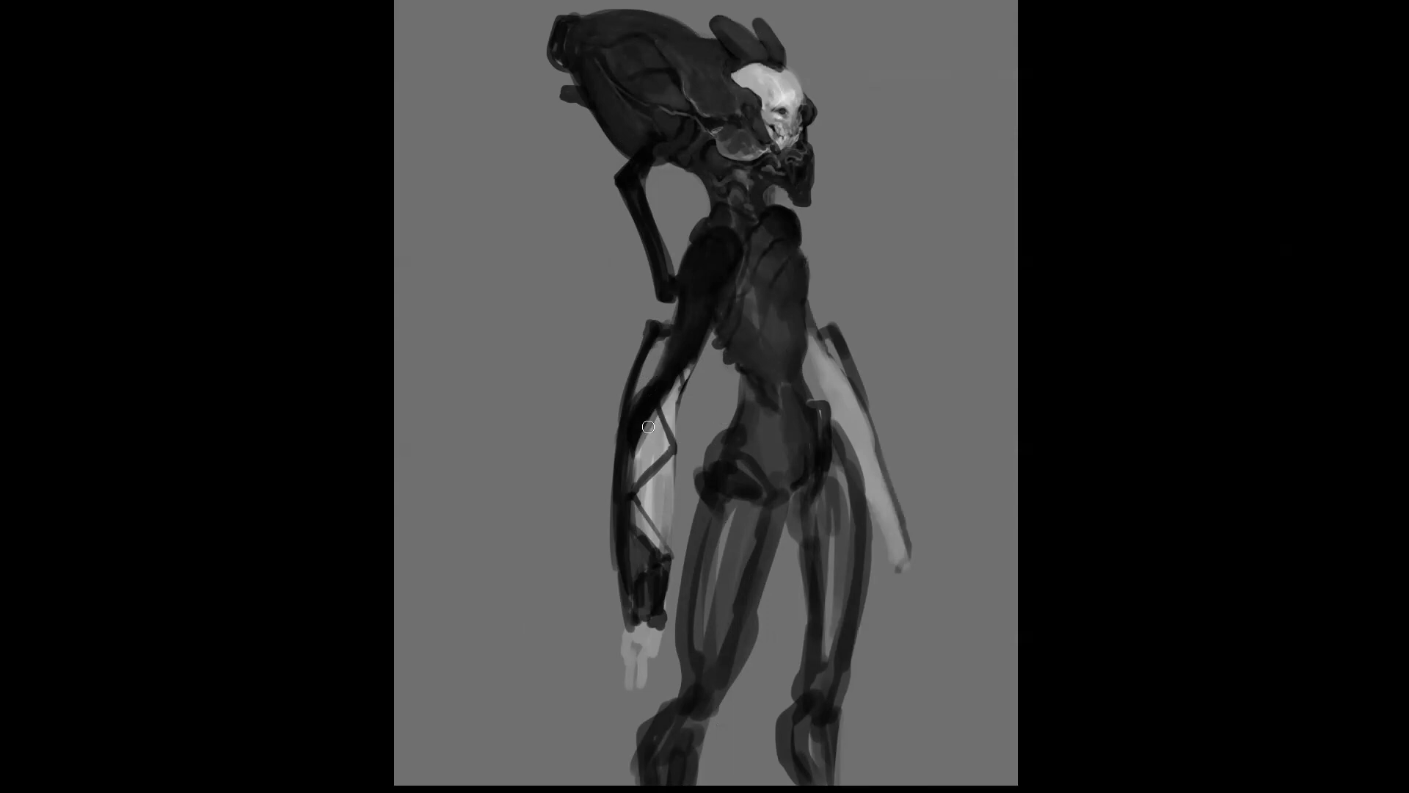
pyautogui.keyDown('alt'); pyautogui.click(644, 452); pyautogui.keyUp('alt')
pyautogui.moveTo(648, 434)
pyautogui.mouseDown()
pyautogui.moveTo(639, 458)
pyautogui.moveTo(655, 422)
pyautogui.moveTo(645, 461)
pyautogui.mouseUp()
pyautogui.moveTo(667, 404); pyautogui.dragTo(709, 323)
pyautogui.moveTo(689, 369); pyautogui.dragTo(723, 271)
pyautogui.hotkey('ctrl', 'z')
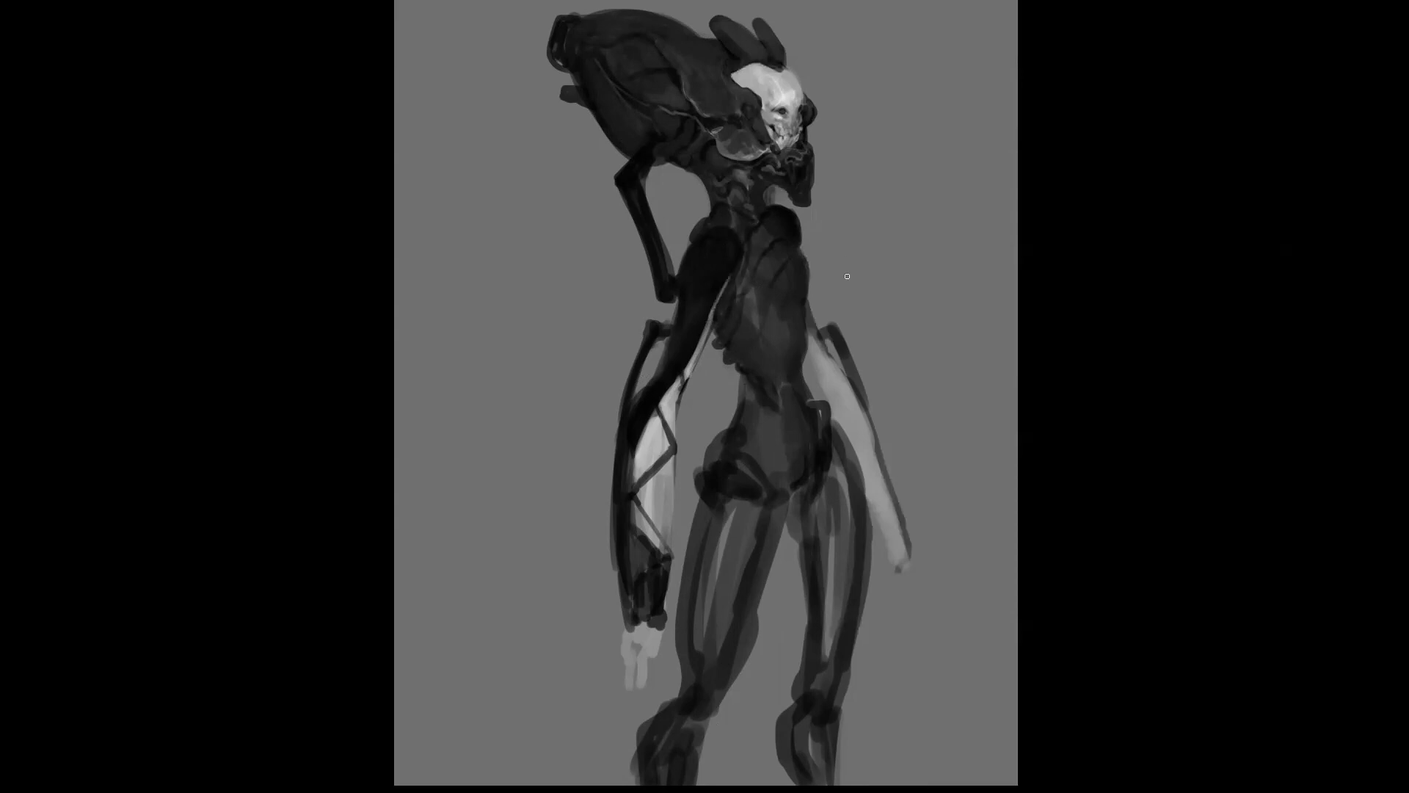
# Flip the canvas back, extend the pale tone up the far arm and reshape the adjoining torso edge
pyautogui.hotkey('ctrl', 'shift', 'h')
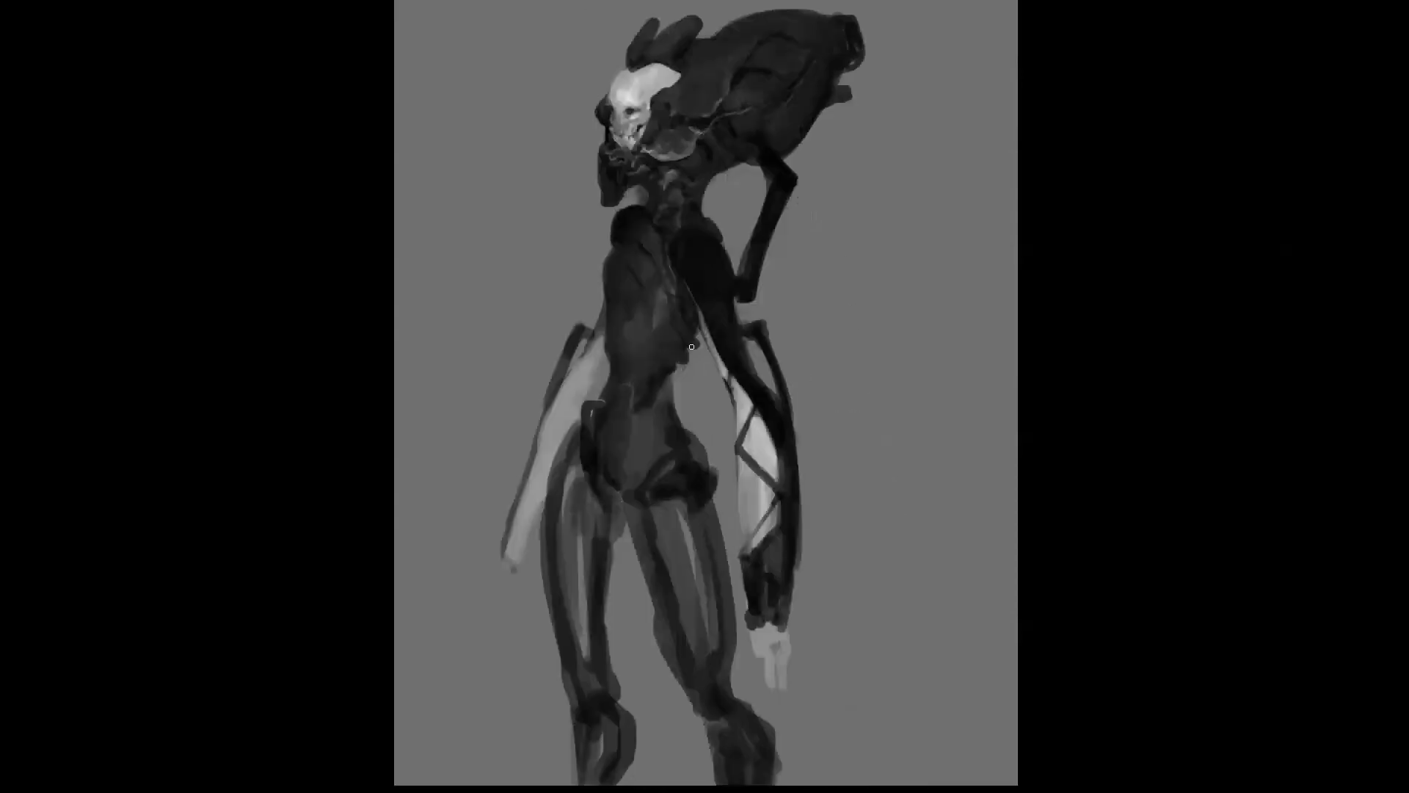
pyautogui.moveTo(602, 321)
pyautogui.mouseDown()
pyautogui.moveTo(585, 362)
pyautogui.moveTo(601, 322)
pyautogui.mouseUp()
pyautogui.moveTo(607, 325); pyautogui.dragTo(613, 371)
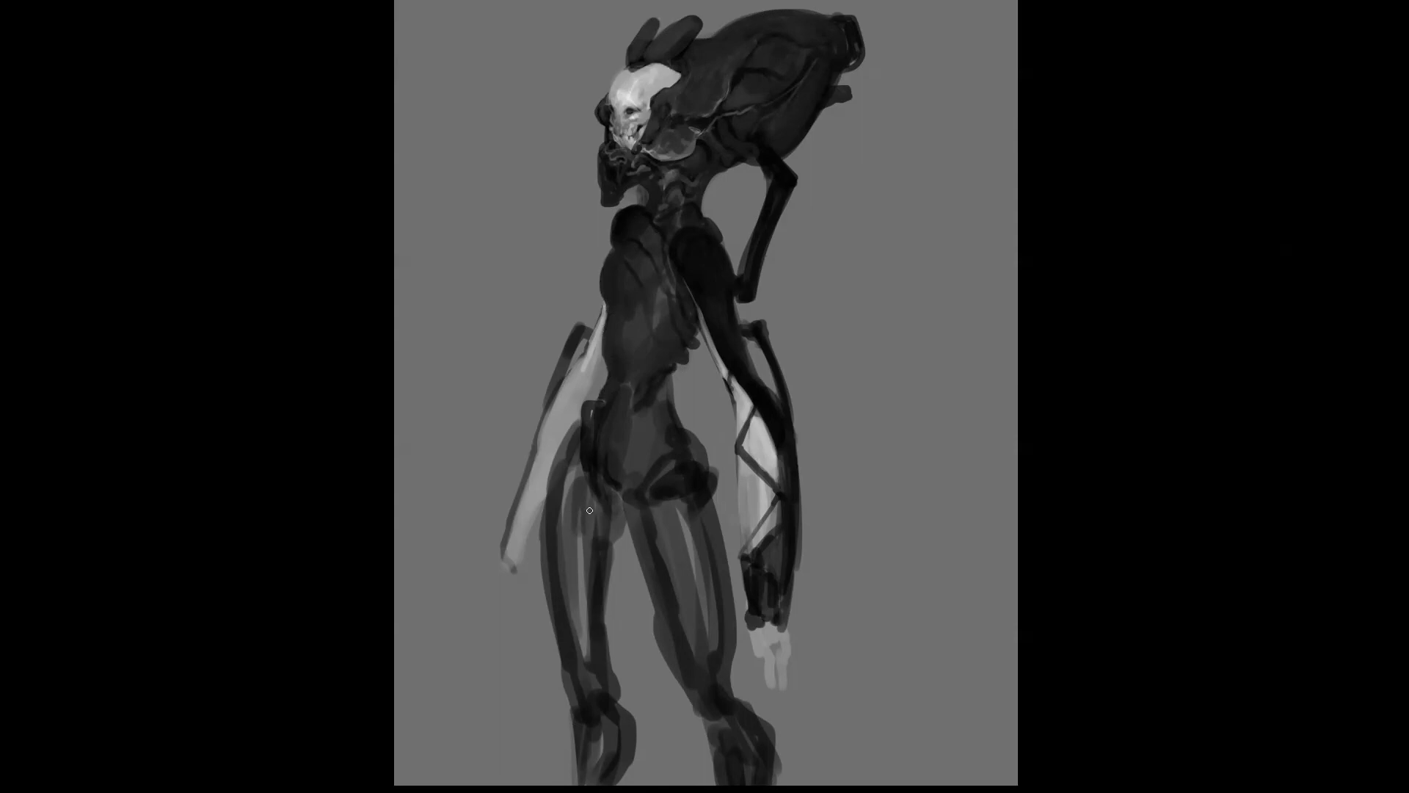
# Fill in the pelvis and far hip with dark tones
pyautogui.moveTo(623, 487)
pyautogui.mouseDown()
pyautogui.moveTo(635, 450)
pyautogui.moveTo(594, 461)
pyautogui.moveTo(607, 505)
pyautogui.moveTo(681, 458)
pyautogui.moveTo(608, 432)
pyautogui.mouseUp()
pyautogui.keyDown('alt'); pyautogui.click(629, 454); pyautogui.keyUp('alt')
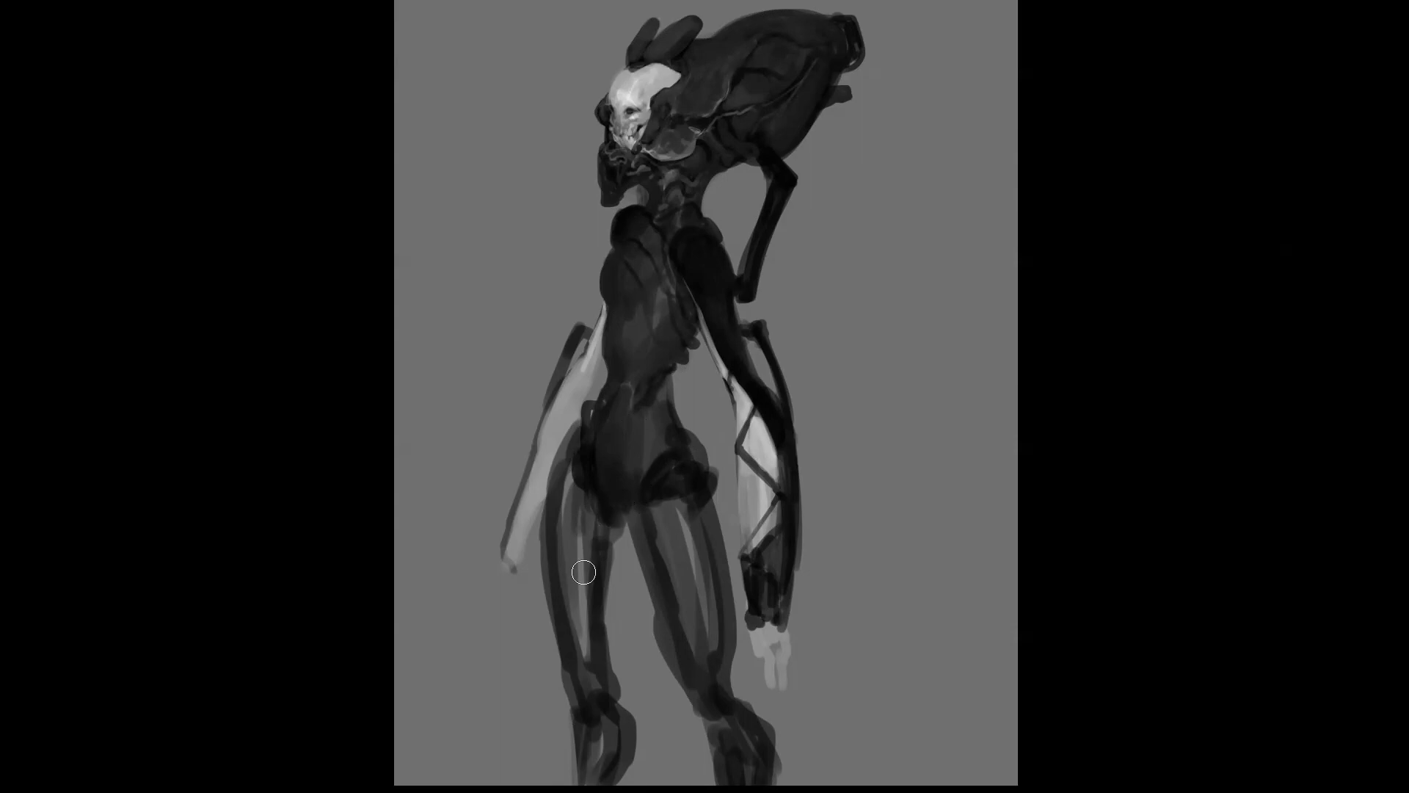
# Flip the canvas and fill the open gaps in both thighs with dark grey tone
pyautogui.press('m')
pyautogui.moveTo(761, 529)
pyautogui.mouseDown()
pyautogui.moveTo(716, 645)
pyautogui.moveTo(738, 505)
pyautogui.moveTo(697, 640)
pyautogui.moveTo(750, 543)
pyautogui.moveTo(731, 645)
pyautogui.moveTo(770, 511)
pyautogui.moveTo(744, 559)
pyautogui.mouseUp()
pyautogui.keyDown('alt'); pyautogui.click(743, 560); pyautogui.keyUp('alt')
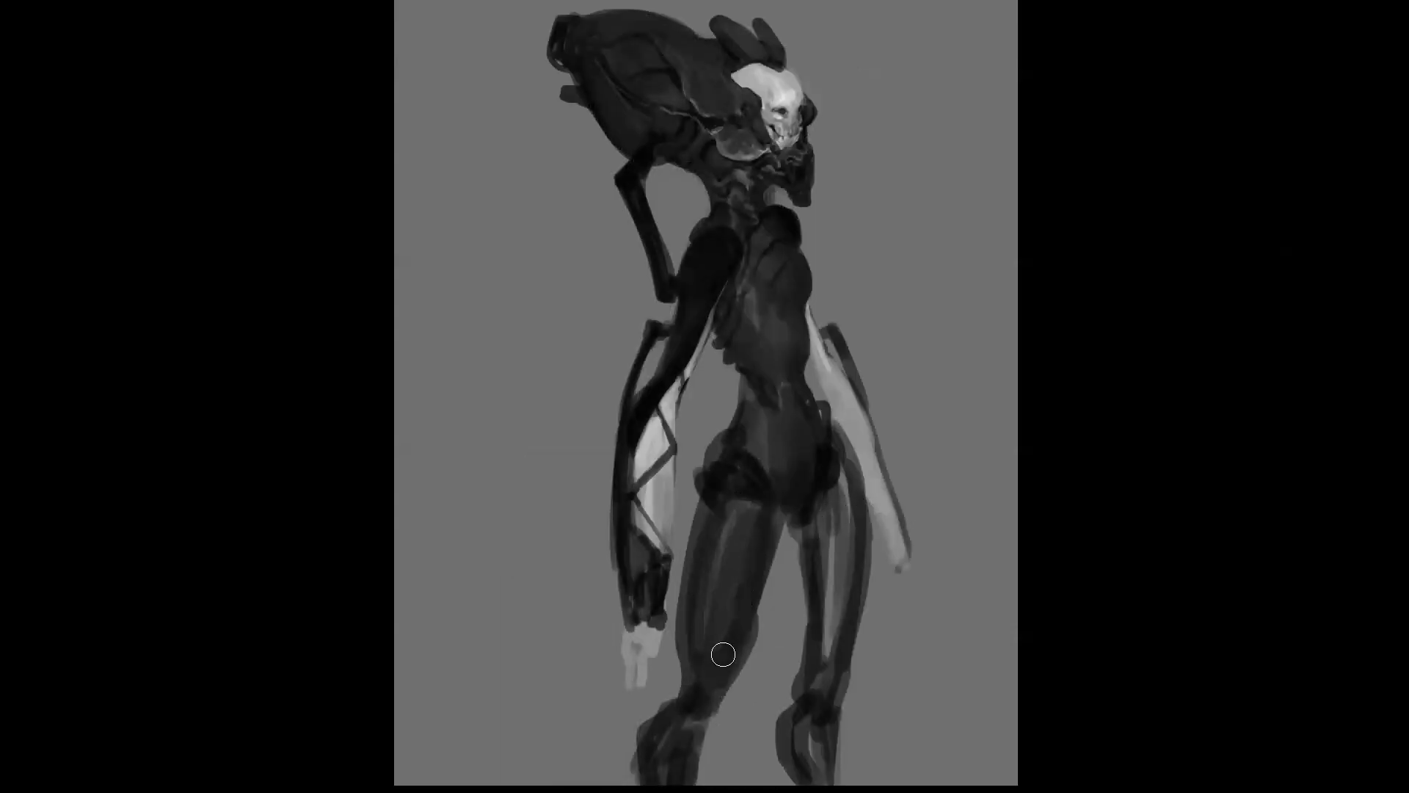
pyautogui.moveTo(821, 527); pyautogui.dragTo(830, 651)
pyautogui.moveTo(837, 517)
pyautogui.mouseDown()
pyautogui.moveTo(851, 596)
pyautogui.moveTo(812, 682)
pyautogui.mouseUp()
pyautogui.moveTo(833, 620); pyautogui.dragTo(821, 661)
pyautogui.moveTo(833, 531); pyautogui.dragTo(848, 603)
pyautogui.moveTo(806, 515)
pyautogui.mouseDown()
pyautogui.moveTo(805, 500)
pyautogui.moveTo(794, 522)
pyautogui.mouseUp()
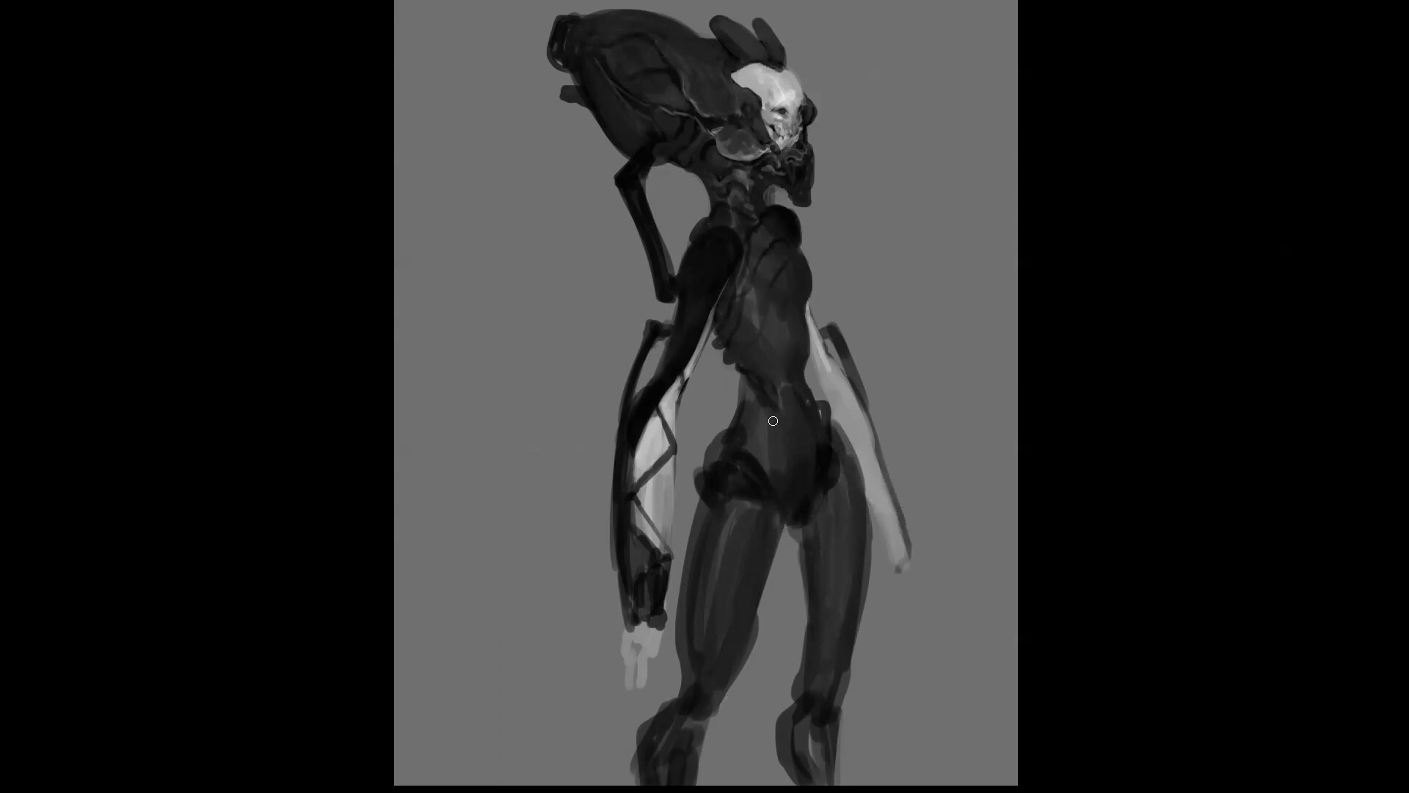
# Paint dark creases across the torso and pelvis, with small spikes along the lower ribs and waist
pyautogui.press('alt')
pyautogui.keyDown('alt'); pyautogui.click(739, 424); pyautogui.keyUp('alt')
pyautogui.moveTo(745, 395)
pyautogui.mouseDown()
pyautogui.moveTo(760, 406)
pyautogui.moveTo(747, 387)
pyautogui.mouseUp()
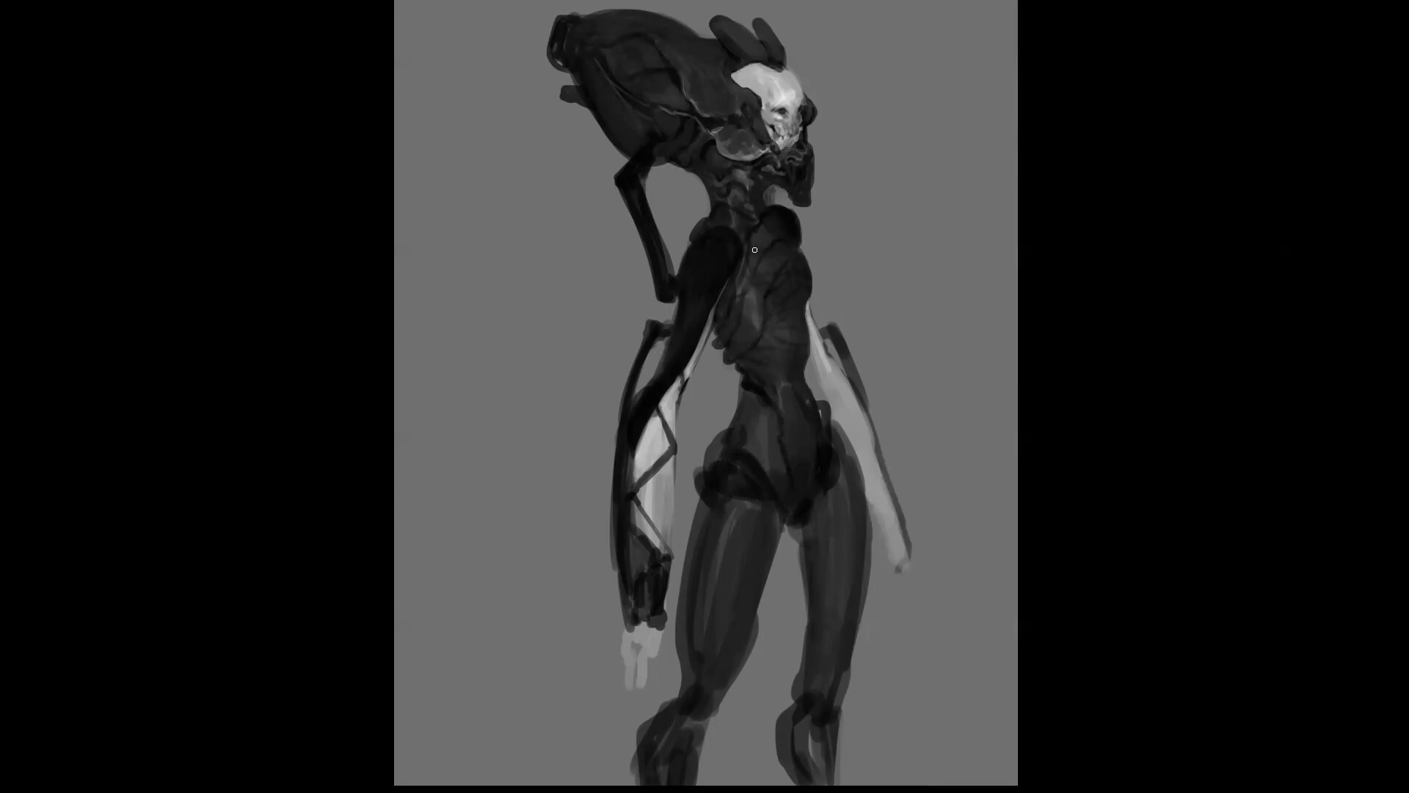
pyautogui.moveTo(741, 286)
pyautogui.mouseDown()
pyautogui.moveTo(754, 330)
pyautogui.moveTo(729, 351)
pyautogui.moveTo(721, 323)
pyautogui.moveTo(739, 313)
pyautogui.moveTo(713, 332)
pyautogui.moveTo(726, 379)
pyautogui.moveTo(753, 342)
pyautogui.moveTo(718, 374)
pyautogui.mouseUp()
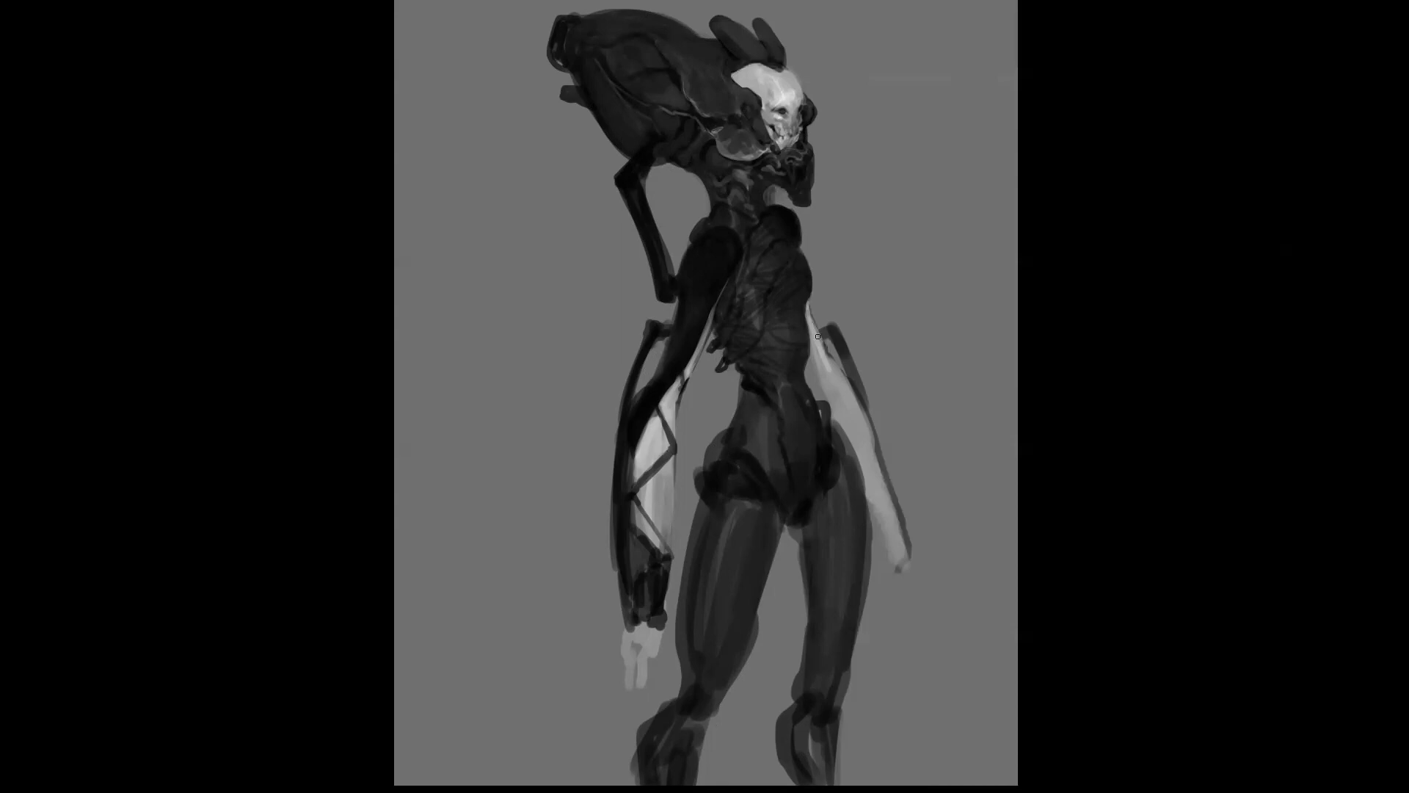
pyautogui.scroll(1, 751, 320)
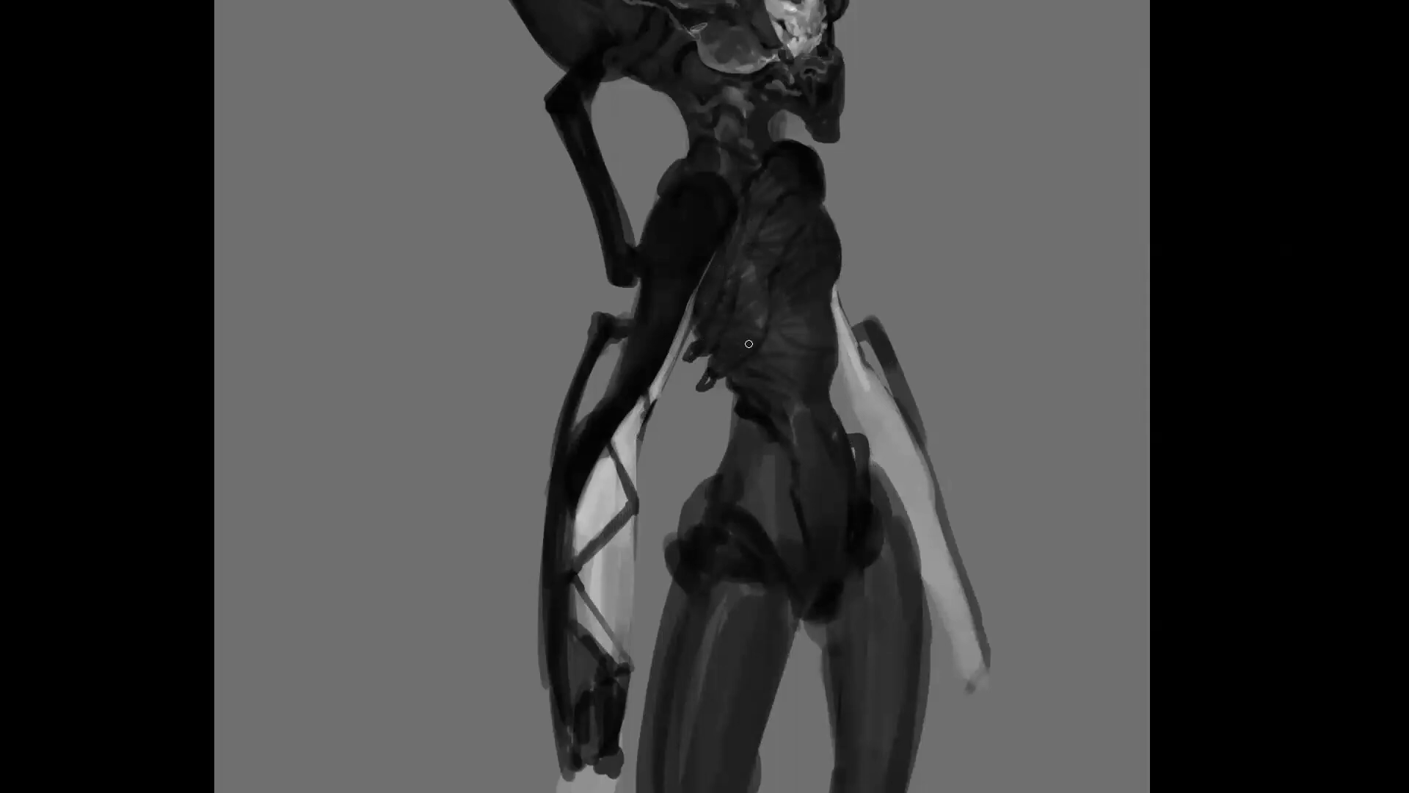
pyautogui.keyDown('alt'); pyautogui.click(782, 403); pyautogui.keyUp('alt')
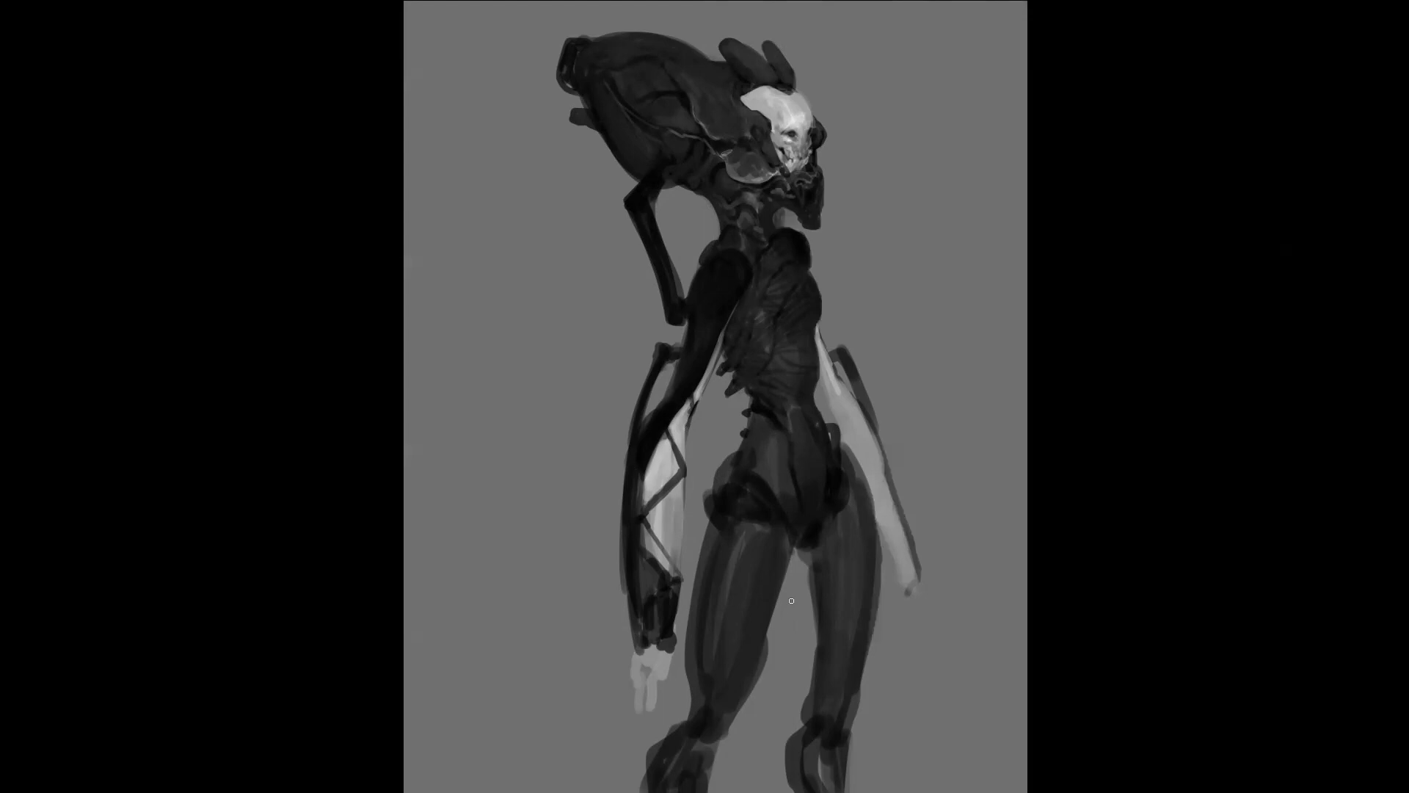
# Paint dark spikes on the near hip and small bumps down the far thigh's outer edge
pyautogui.moveTo(733, 455)
pyautogui.mouseDown()
pyautogui.moveTo(727, 442)
pyautogui.moveTo(731, 471)
pyautogui.moveTo(706, 455)
pyautogui.moveTo(714, 479)
pyautogui.moveTo(702, 469)
pyautogui.moveTo(715, 445)
pyautogui.moveTo(704, 467)
pyautogui.mouseUp()
pyautogui.moveTo(698, 499); pyautogui.dragTo(700, 598)
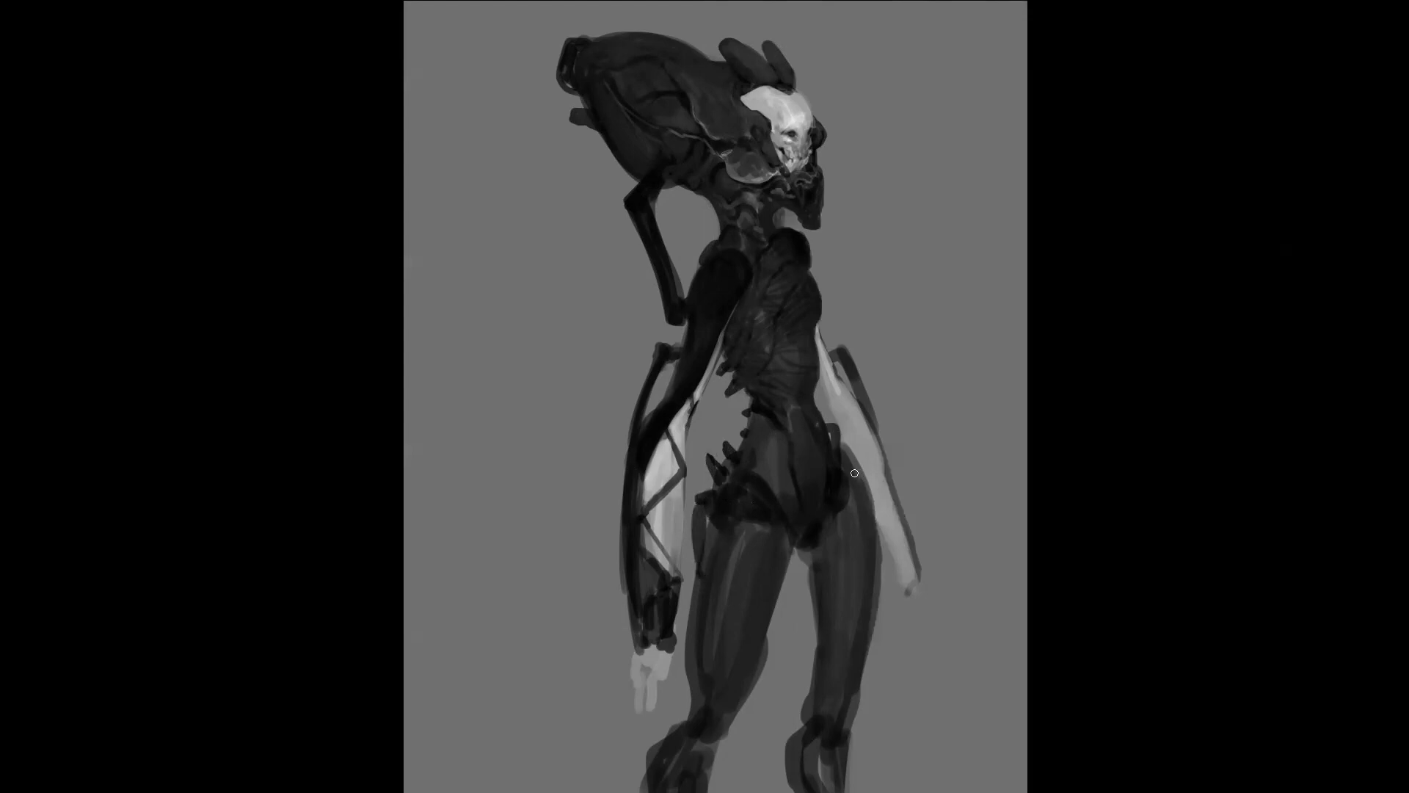
pyautogui.moveTo(857, 470)
pyautogui.mouseDown()
pyautogui.moveTo(881, 527)
pyautogui.moveTo(857, 694)
pyautogui.mouseUp()
pyautogui.press(']')
pyautogui.moveTo(779, 226); pyautogui.dragTo(781, 207)
# Flip the canvas to lift the near shoulder and upper arm to dark grey, refine the neck base and flip it back
pyautogui.hotkey('ctrl', 'f')
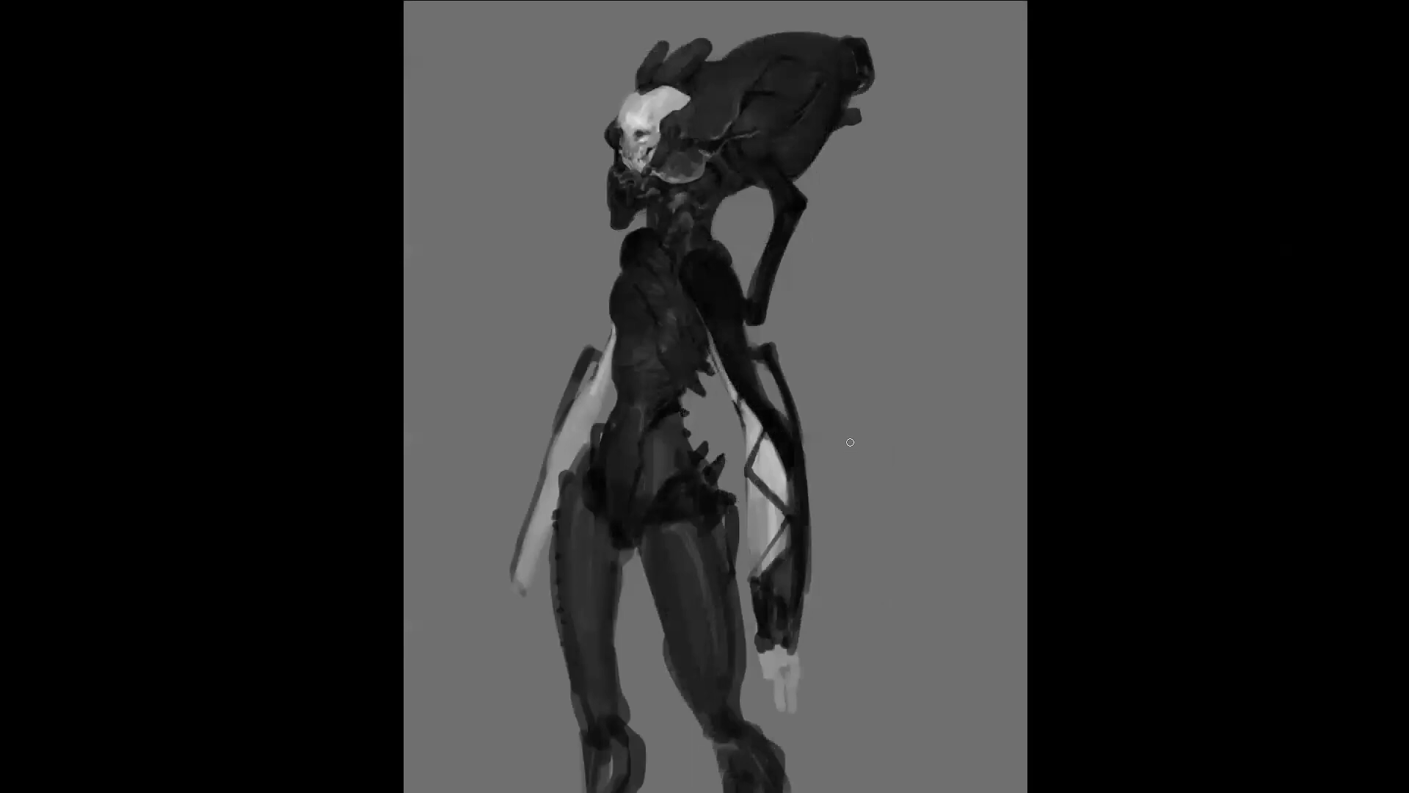
pyautogui.keyDown('alt'); pyautogui.click(699, 144); pyautogui.keyUp('alt')
pyautogui.press('[')
pyautogui.moveTo(712, 265); pyautogui.dragTo(705, 290)
pyautogui.press('[')
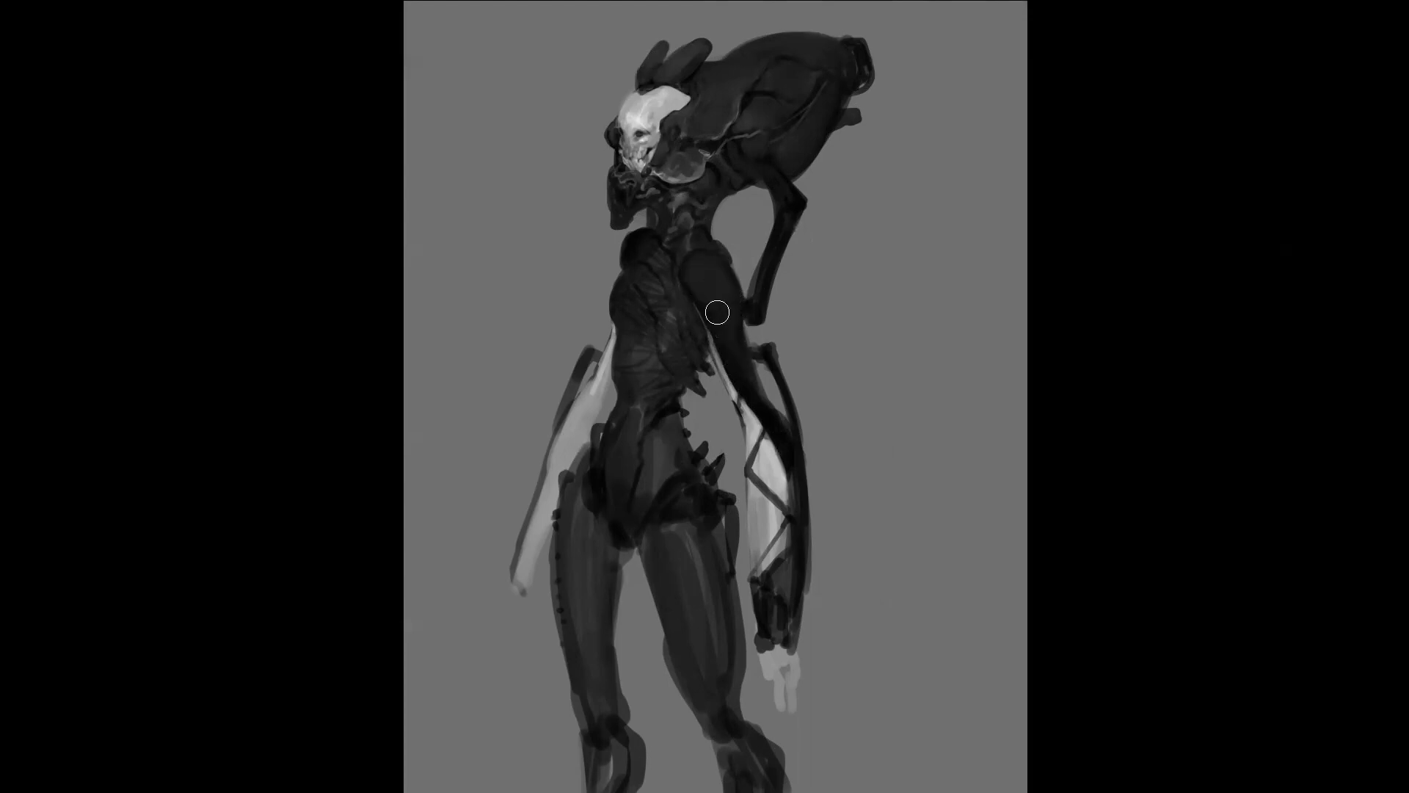
pyautogui.moveTo(677, 236); pyautogui.dragTo(674, 232)
pyautogui.press('[')
pyautogui.press('[')
pyautogui.press('[')
pyautogui.keyDown('alt'); pyautogui.click(701, 352); pyautogui.keyUp('alt')
pyautogui.keyDown('alt'); pyautogui.click(703, 353); pyautogui.keyUp('alt')
pyautogui.press('F2')
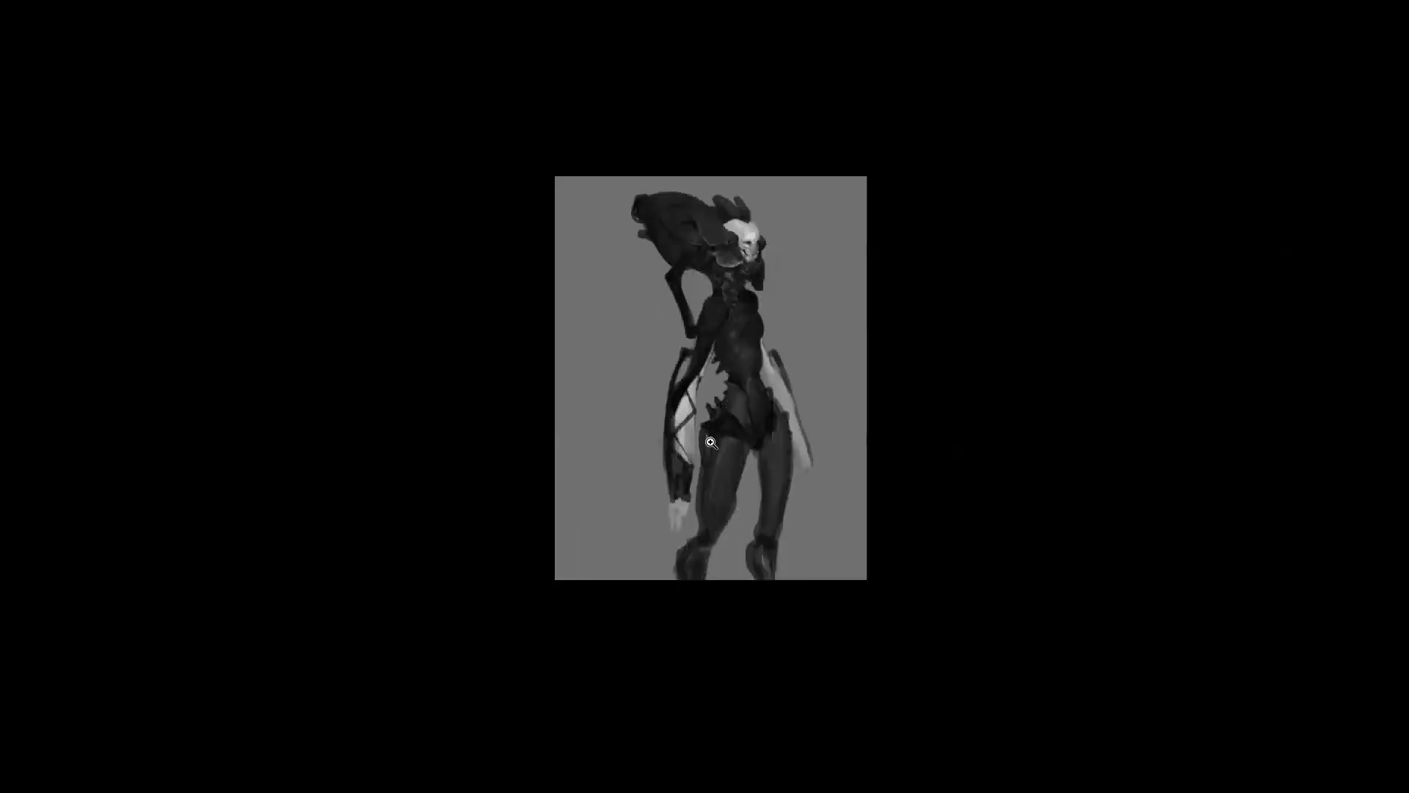
pyautogui.click(825, 387)
pyautogui.click(822, 383)
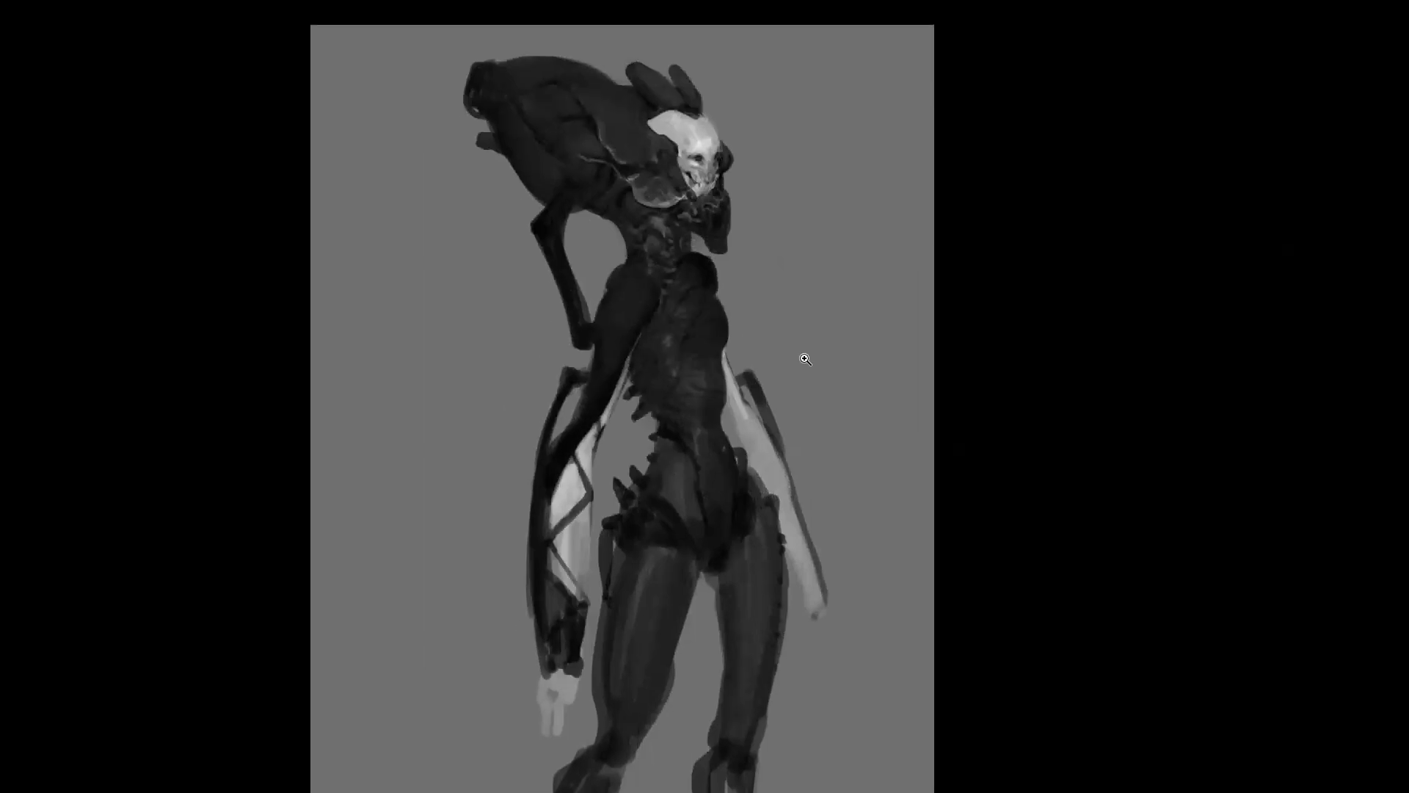
pyautogui.click(670, 330)
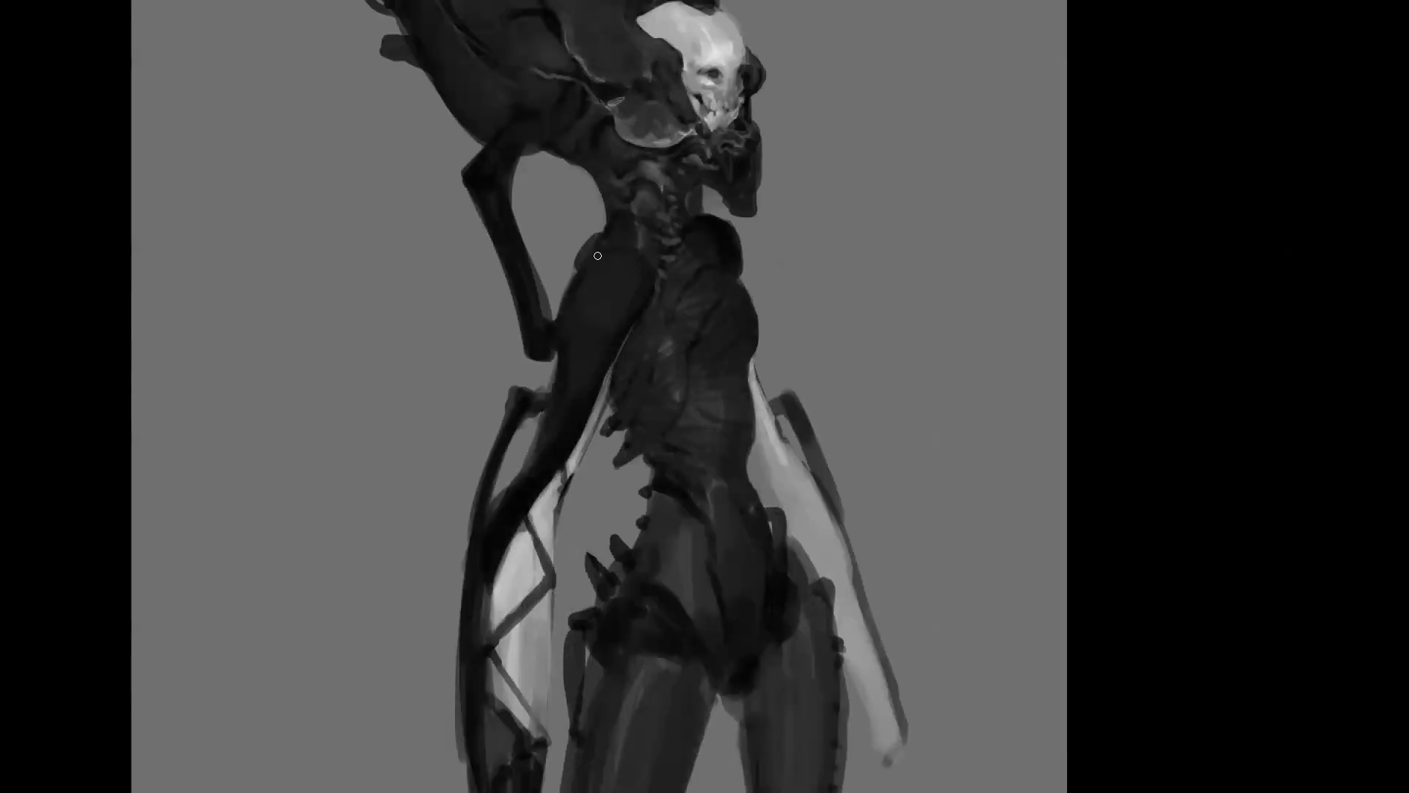
# Draw a thin pale outline around the near shoulder plate and a pale accent above the elbow
pyautogui.moveTo(593, 257)
pyautogui.mouseDown()
pyautogui.moveTo(588, 390)
pyautogui.moveTo(646, 261)
pyautogui.moveTo(630, 298)
pyautogui.mouseUp()
pyautogui.moveTo(574, 289); pyautogui.dragTo(569, 304)
pyautogui.moveTo(585, 384)
pyautogui.mouseDown()
pyautogui.moveTo(619, 329)
pyautogui.moveTo(560, 372)
pyautogui.moveTo(522, 514)
pyautogui.mouseUp()
pyautogui.hotkey('ctrl', 'alt', 'z')
pyautogui.hotkey('ctrl', 'alt', 'z')
pyautogui.keyDown('alt'); pyautogui.click(541, 450); pyautogui.keyUp('alt')
pyautogui.moveTo(547, 441)
pyautogui.mouseDown()
pyautogui.moveTo(549, 424)
pyautogui.moveTo(545, 450)
pyautogui.mouseUp()
pyautogui.keyDown('alt'); pyautogui.click(564, 453); pyautogui.keyUp('alt')
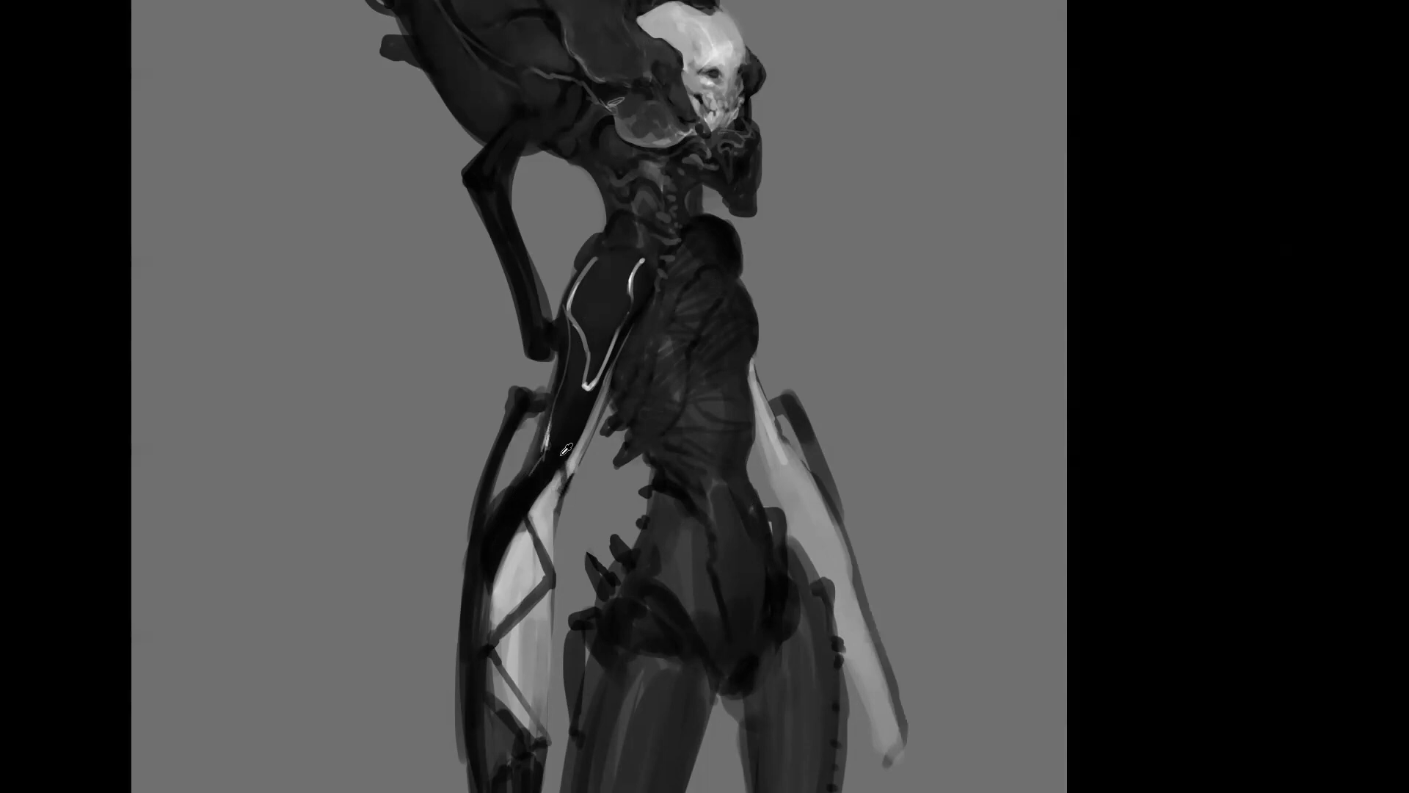
# Flip the canvas, paint long pale tendrils hanging from the back of the elongated head, and flip it back
pyautogui.hotkey('ctrl', '-')
pyautogui.press('Tab')
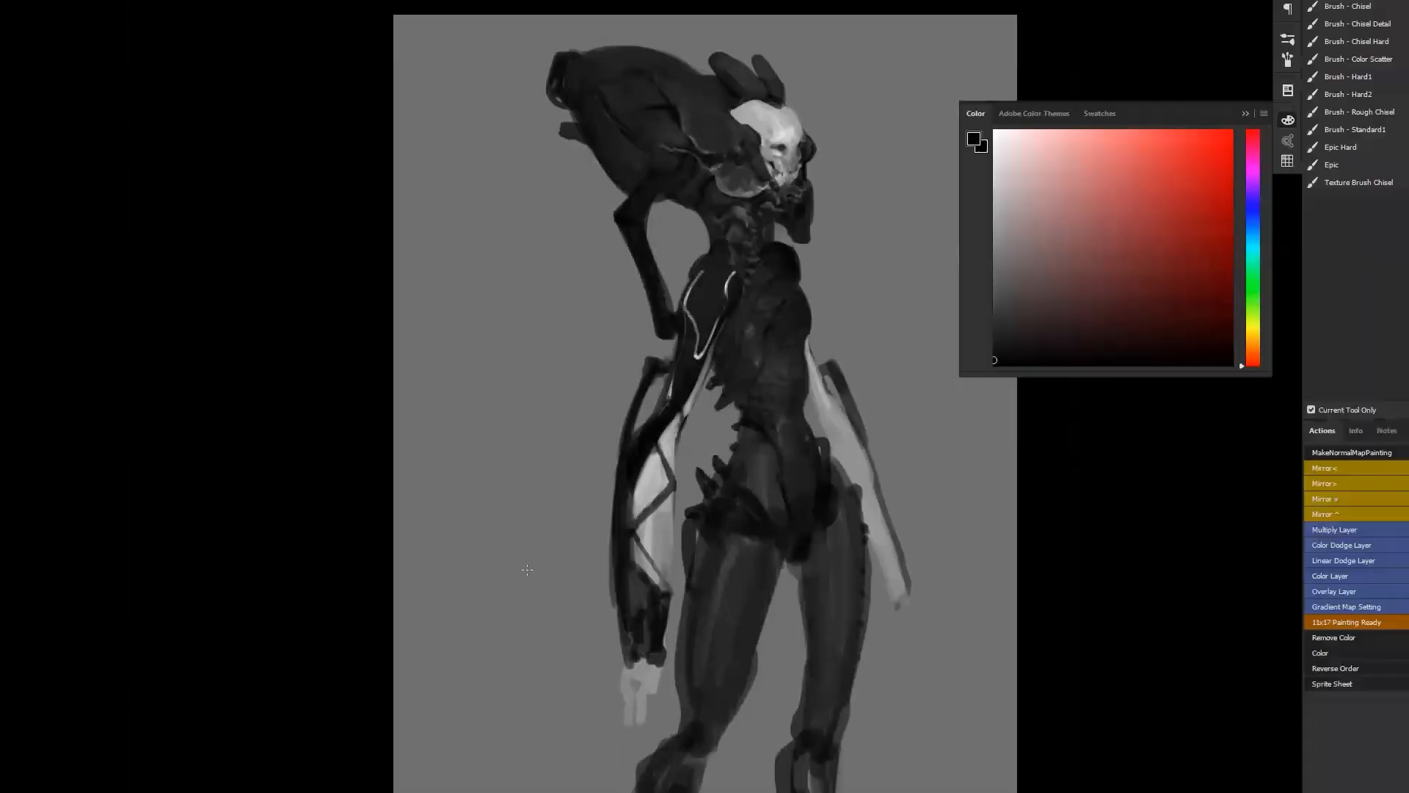
pyautogui.press('Tab')
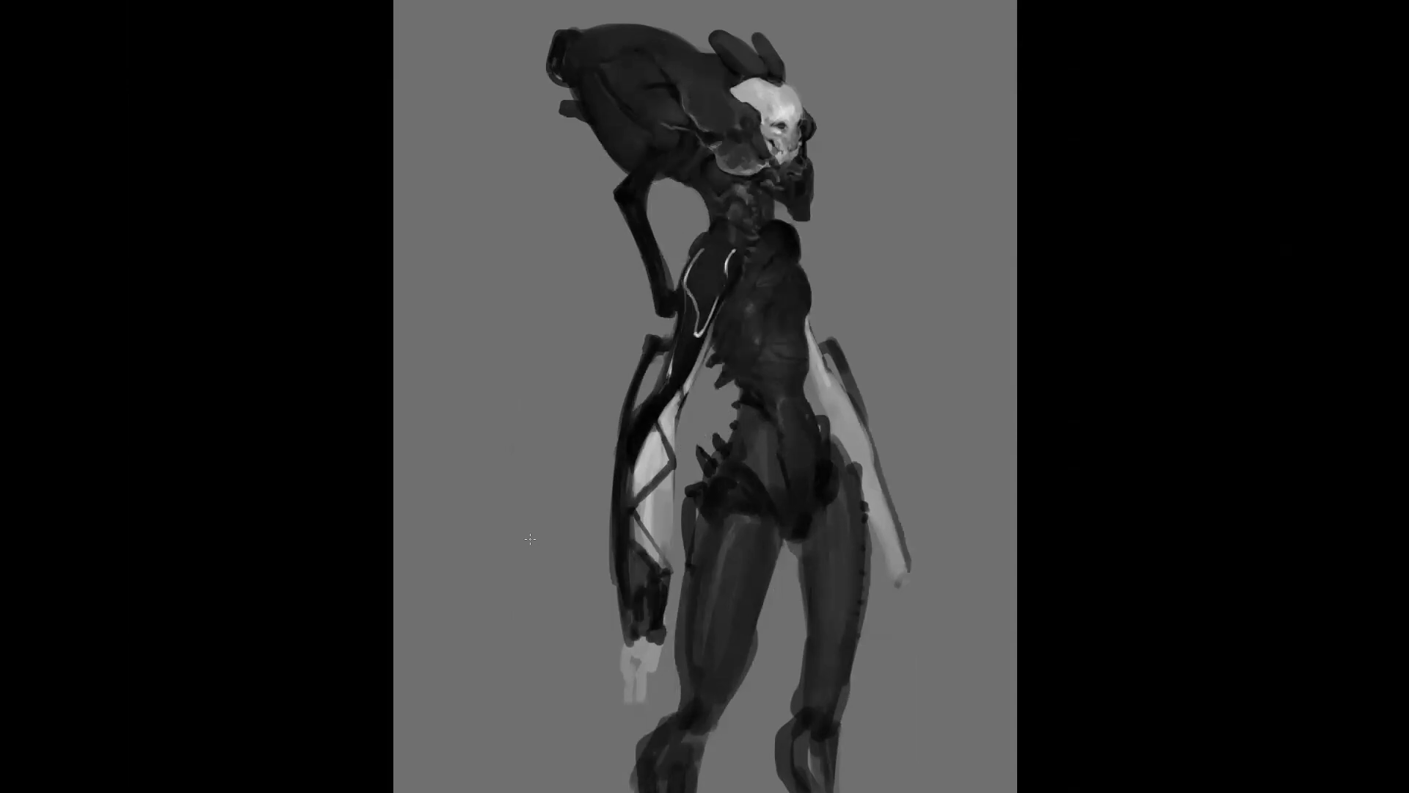
pyautogui.press('m')
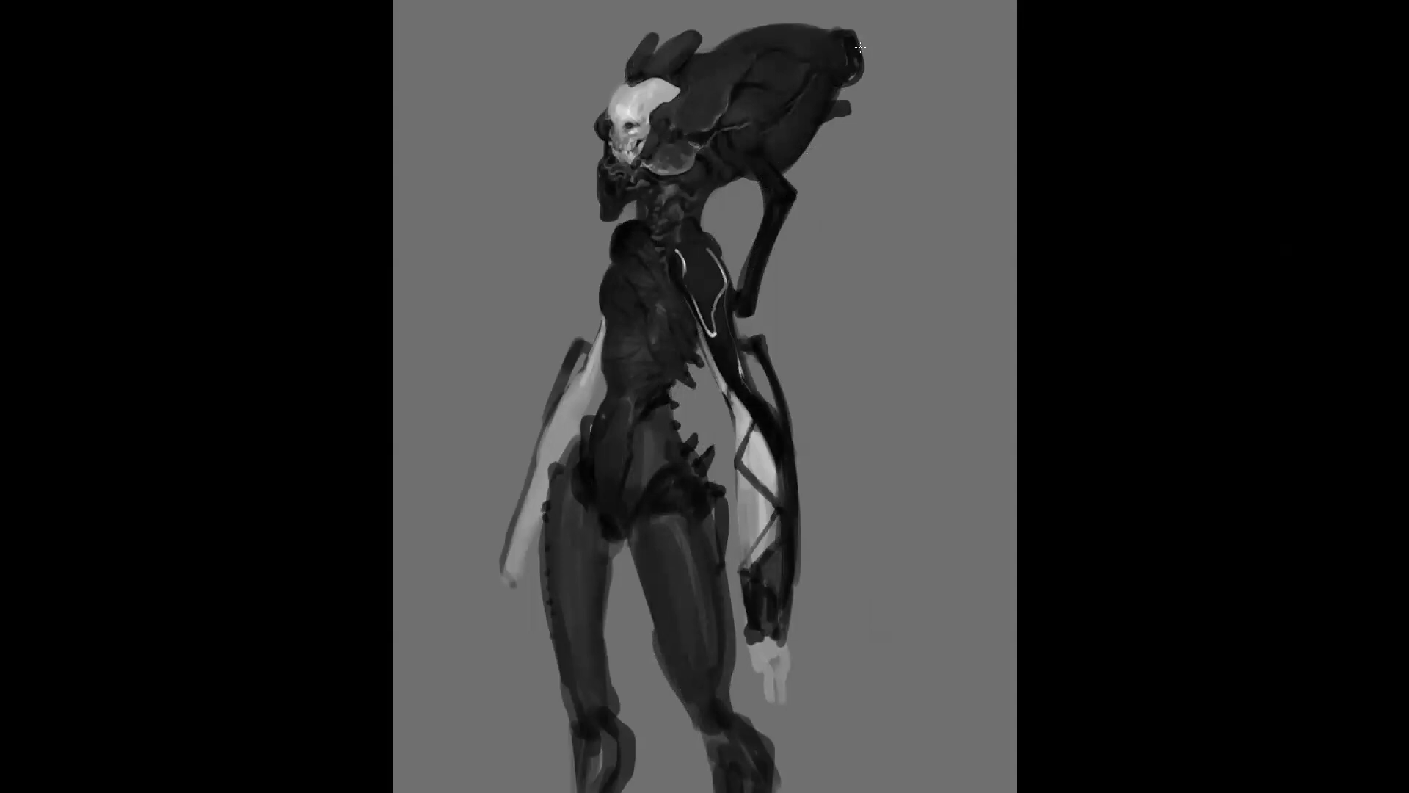
pyautogui.moveTo(863, 50); pyautogui.dragTo(922, 558)
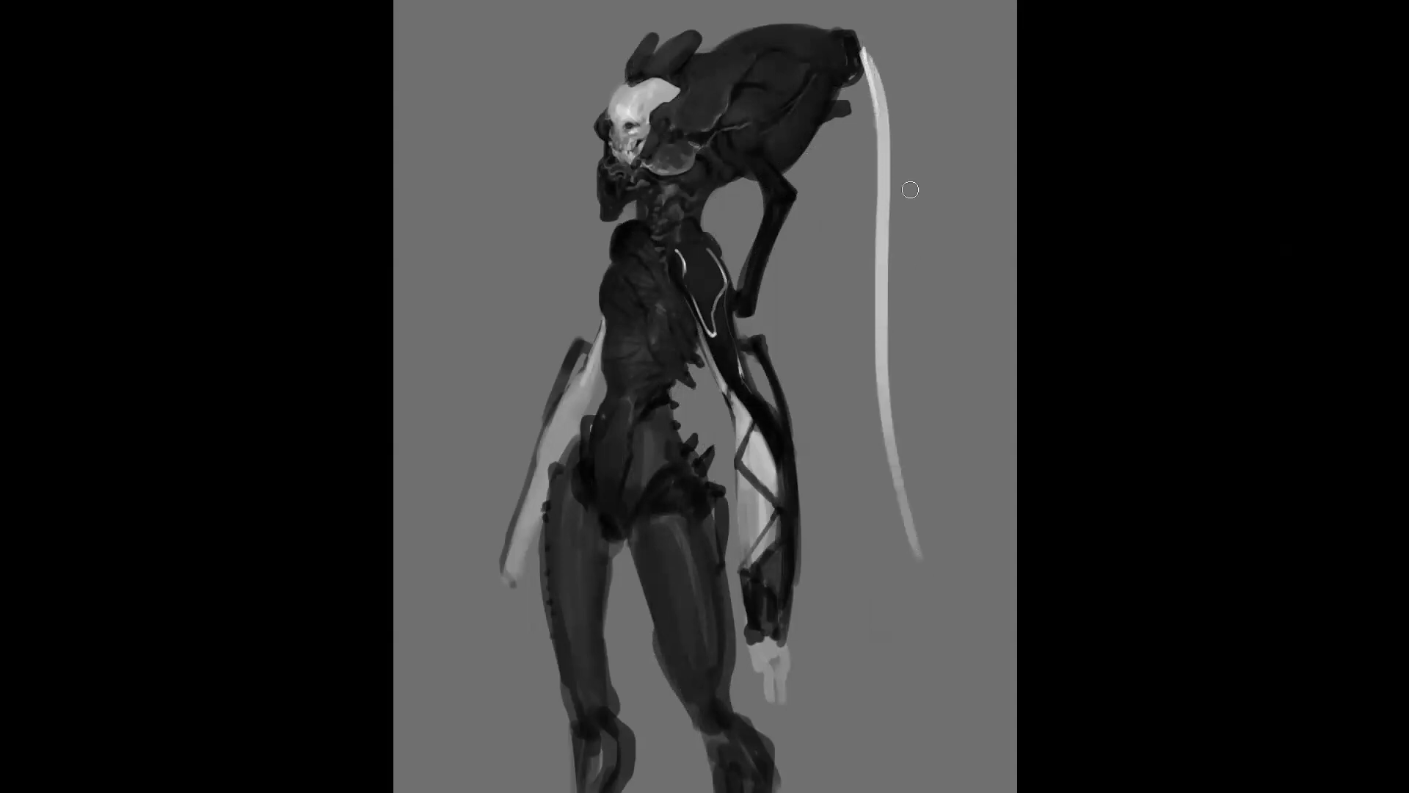
pyautogui.moveTo(860, 73)
pyautogui.mouseDown()
pyautogui.moveTo(843, 375)
pyautogui.moveTo(875, 464)
pyautogui.mouseUp()
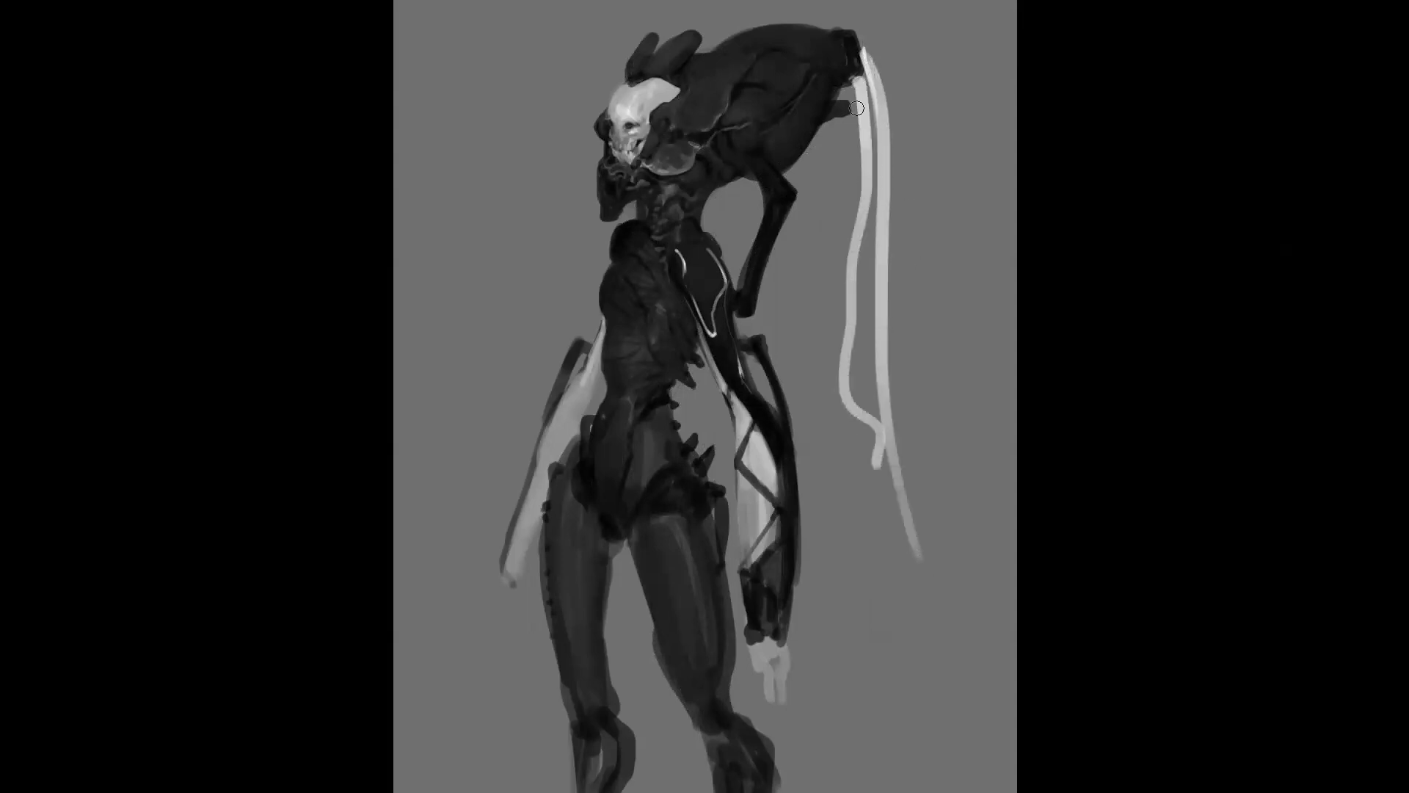
pyautogui.moveTo(853, 103)
pyautogui.mouseDown()
pyautogui.moveTo(830, 381)
pyautogui.moveTo(848, 476)
pyautogui.mouseUp()
pyautogui.moveTo(870, 213); pyautogui.dragTo(856, 627)
pyautogui.moveTo(878, 323); pyautogui.dragTo(868, 576)
pyautogui.moveTo(868, 43)
pyautogui.mouseDown()
pyautogui.moveTo(897, 433)
pyautogui.moveTo(996, 424)
pyautogui.mouseUp()
pyautogui.moveTo(843, 144); pyautogui.dragTo(826, 315)
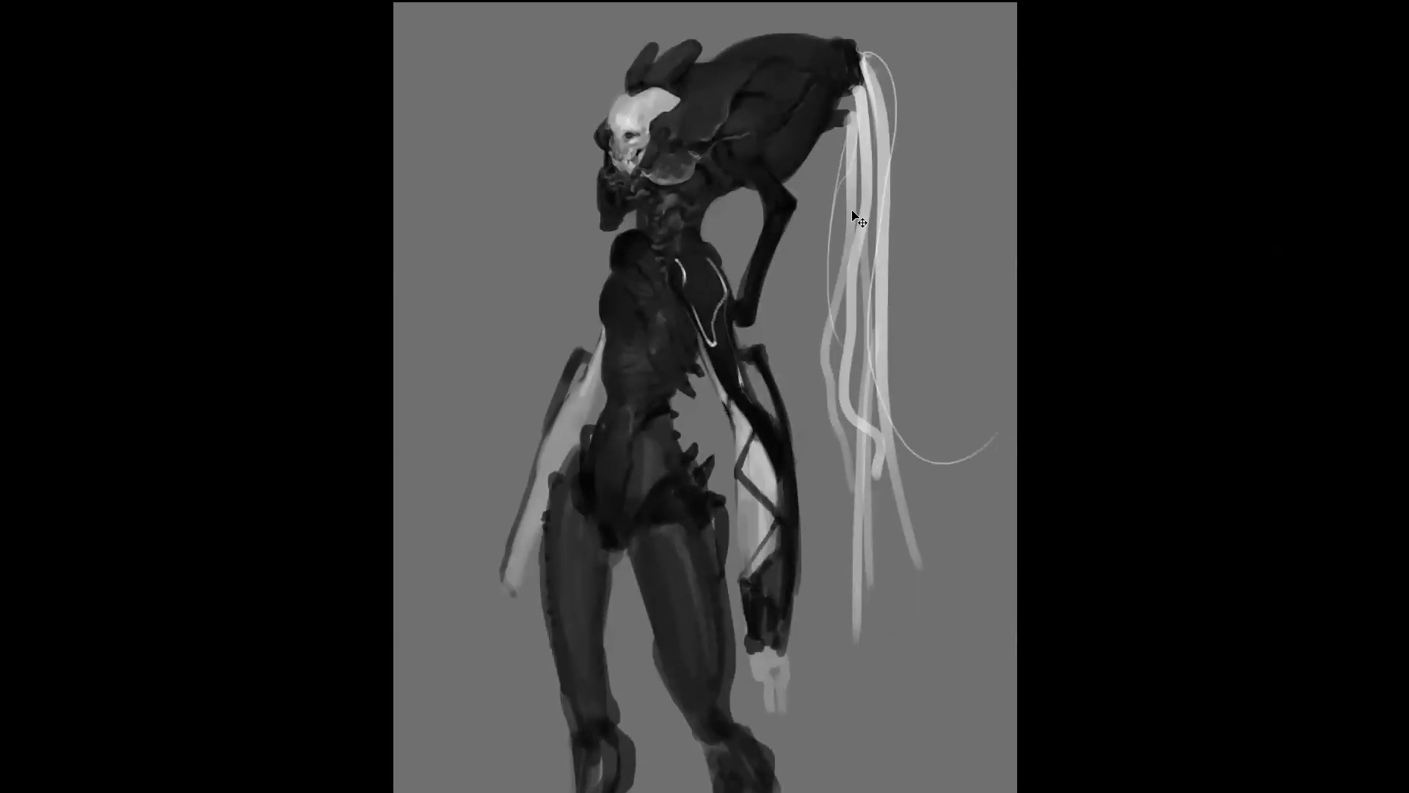
pyautogui.hotkey('ctrl', 'shift', 'h')
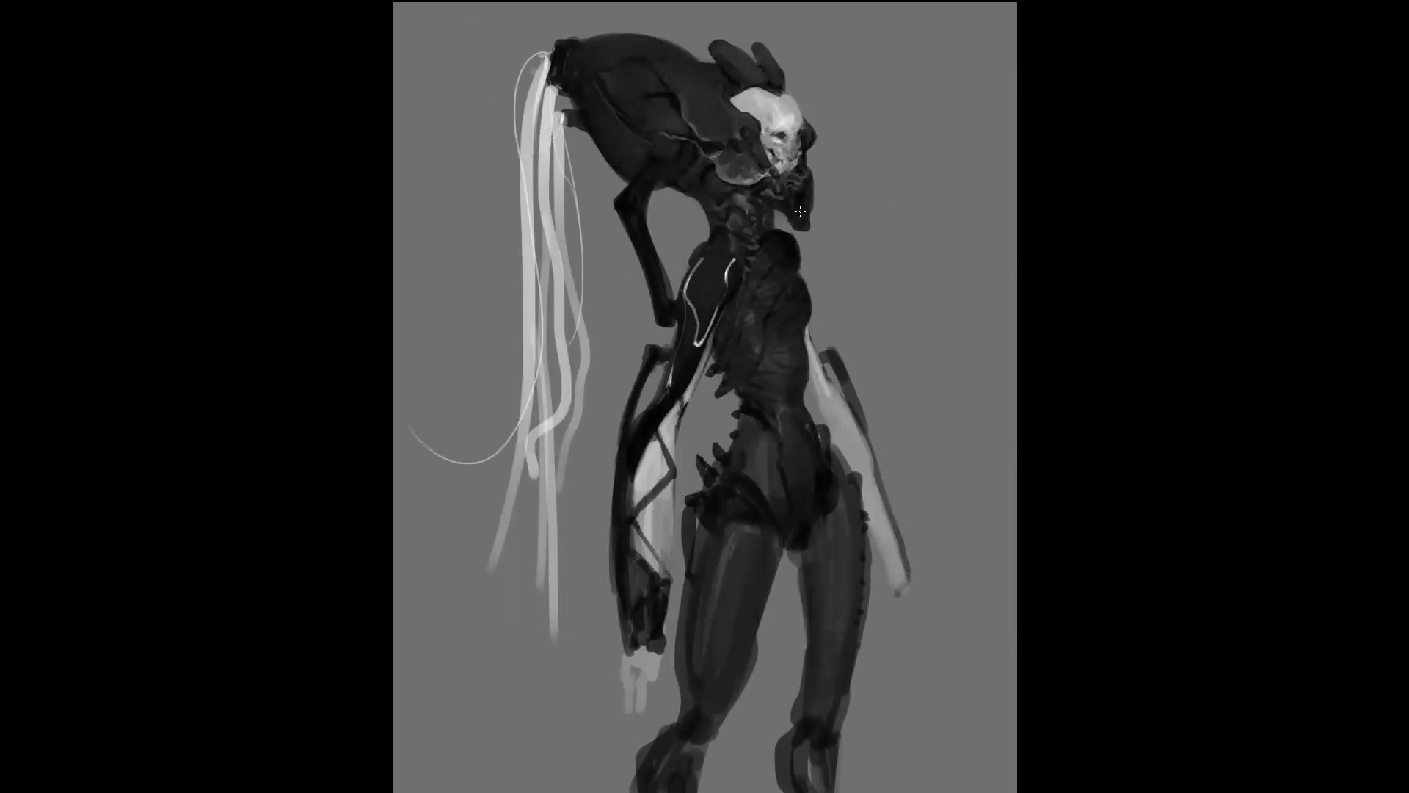
# Add light texture and edge highlights to the cheek and head plates beside the skull, checking them on the flipped canvas
pyautogui.scroll(1, 716, 177)
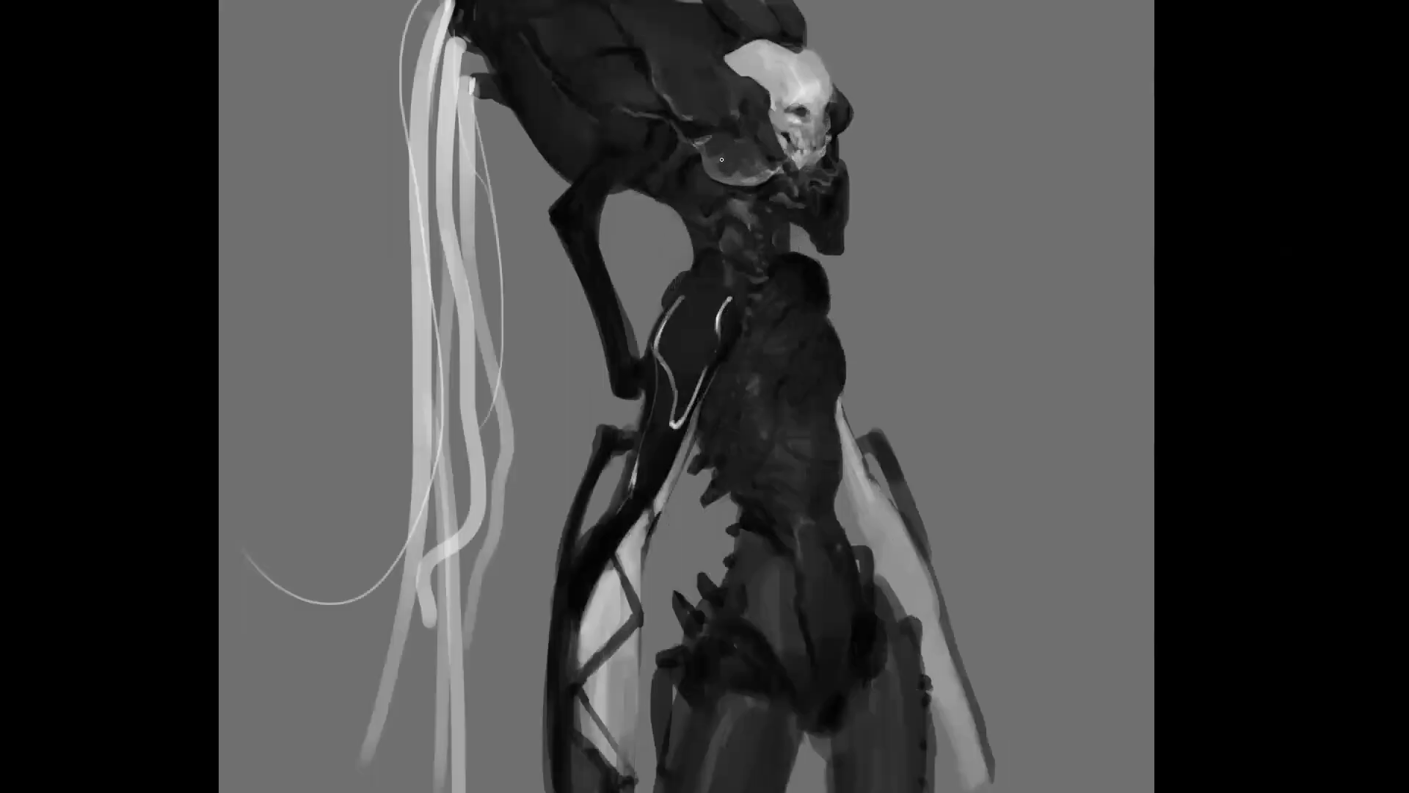
pyautogui.moveTo(727, 171); pyautogui.dragTo(760, 169)
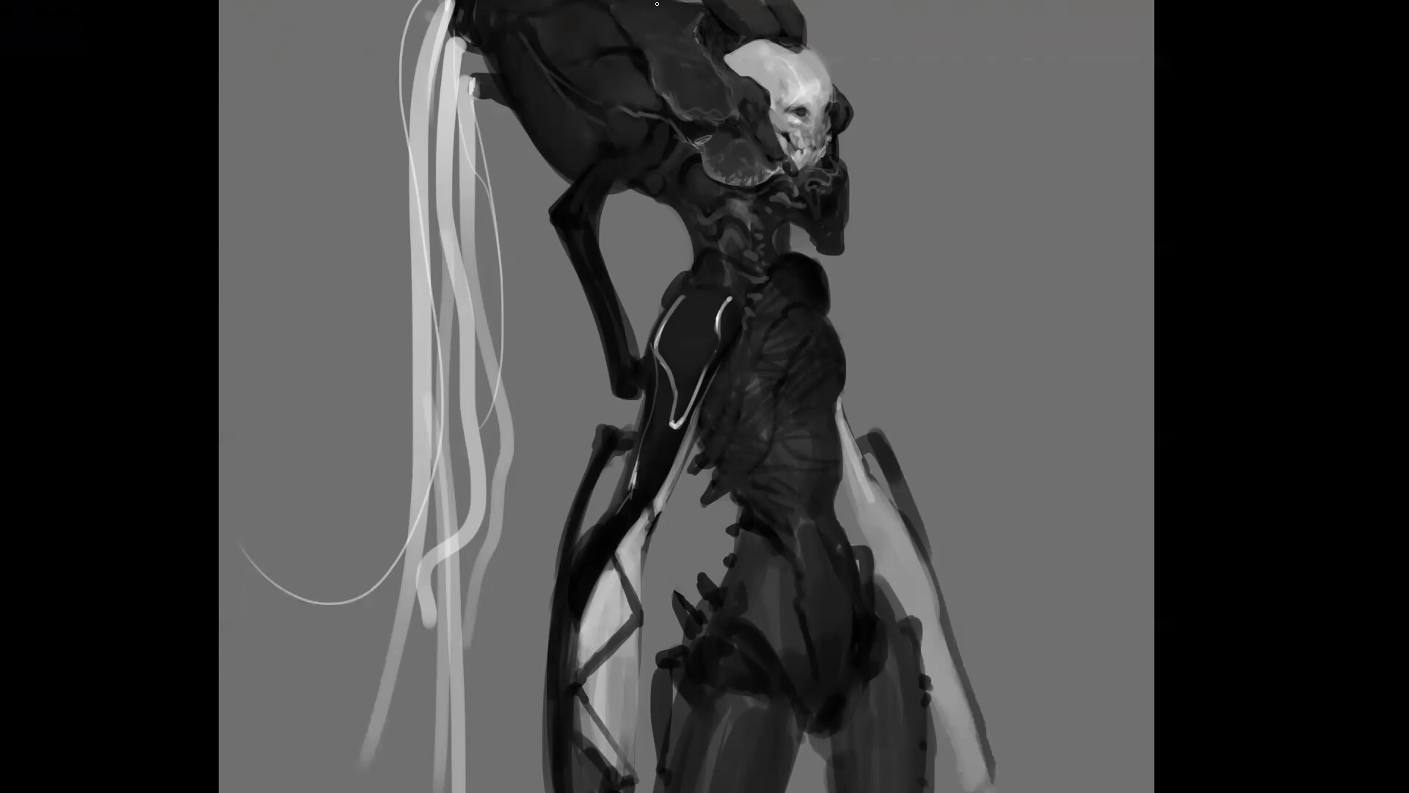
pyautogui.keyDown('ctrl'); pyautogui.keyDown('alt'); pyautogui.click(706, 90); pyautogui.keyUp('alt'); pyautogui.keyUp('ctrl')
pyautogui.hotkey('ctrl', 'f')
pyautogui.click(743, 98)
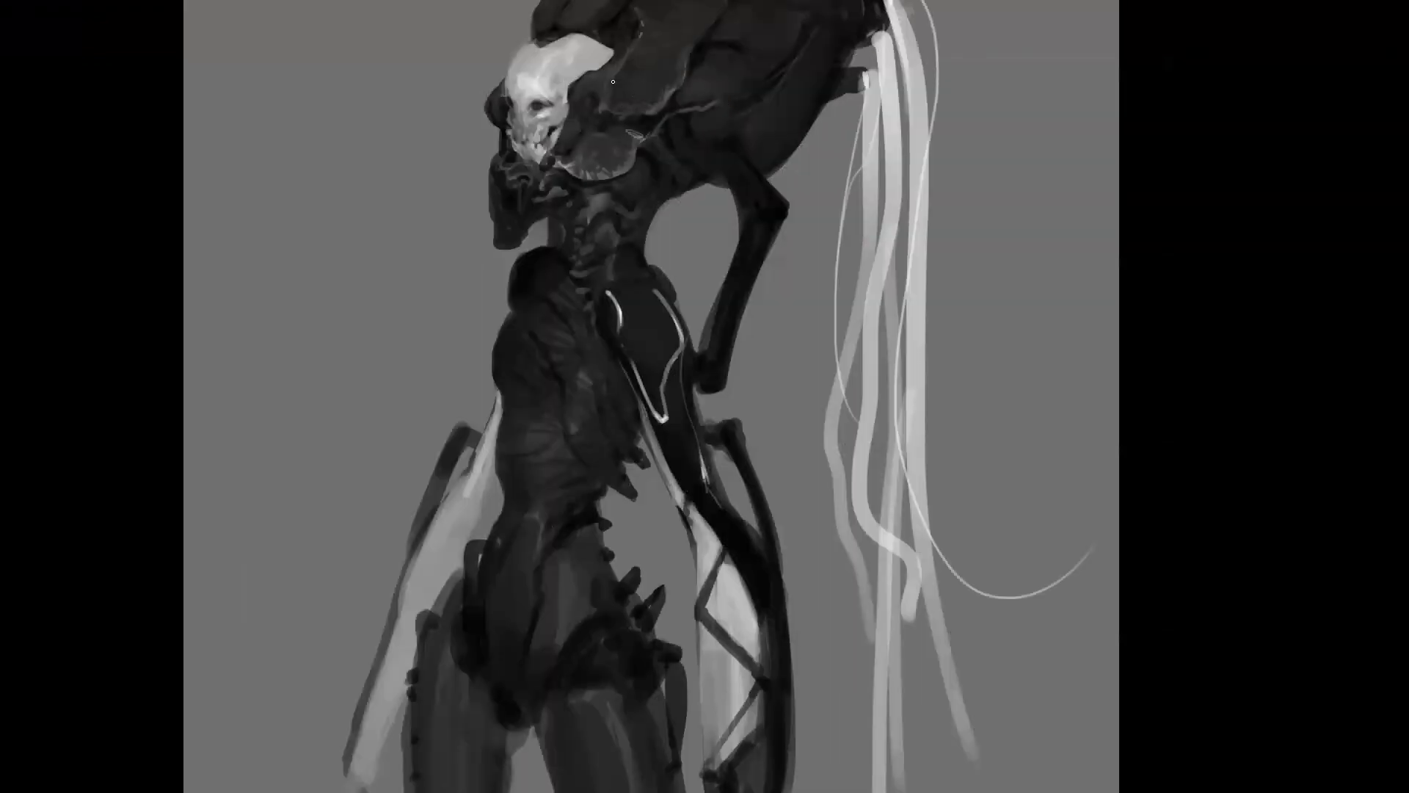
pyautogui.moveTo(584, 76); pyautogui.dragTo(566, 93)
pyautogui.press('m')
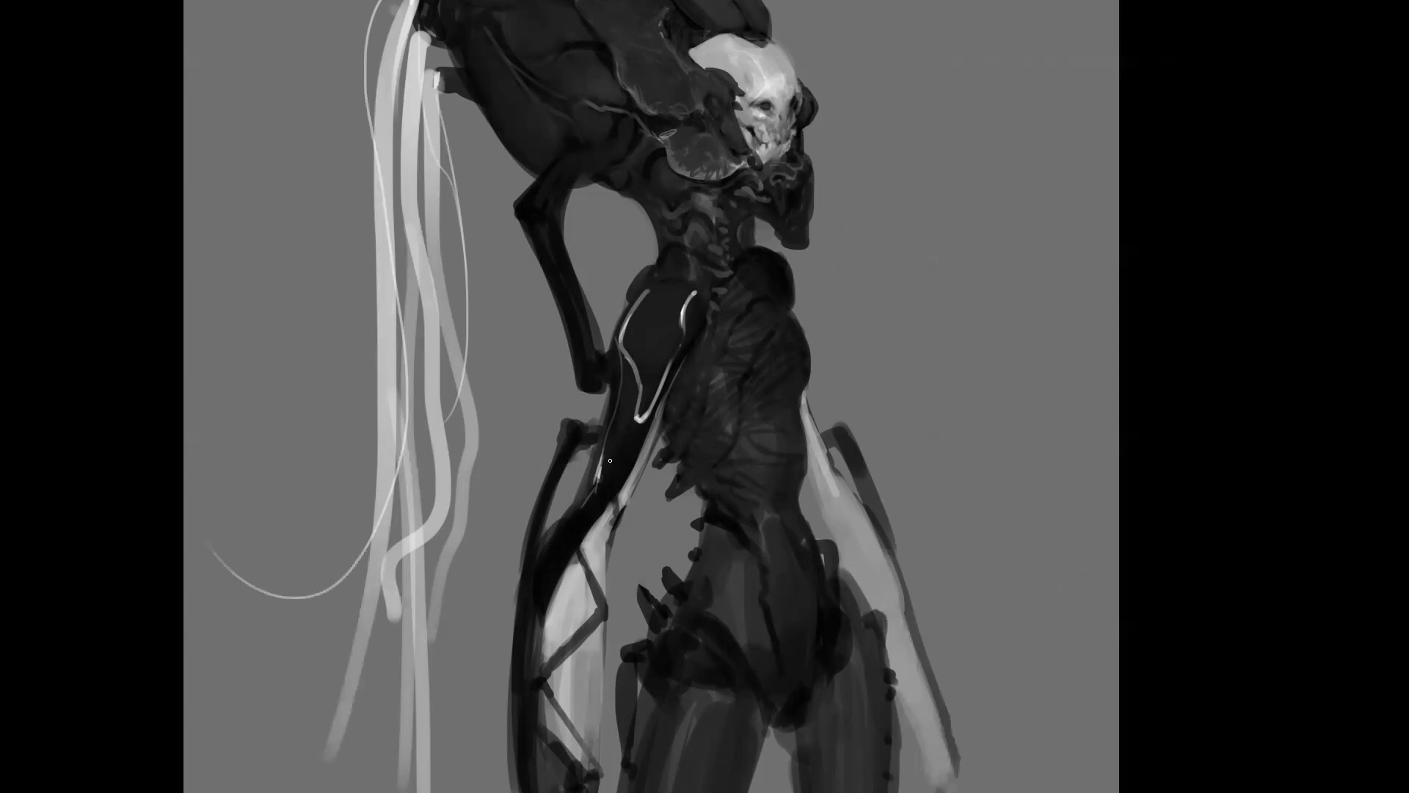
# Close the shoulder plate's outline with a thin pale line and add fine hatch lines inside it
pyautogui.keyDown('alt'); pyautogui.click(639, 300); pyautogui.keyUp('alt')
pyautogui.moveTo(645, 293); pyautogui.dragTo(684, 284)
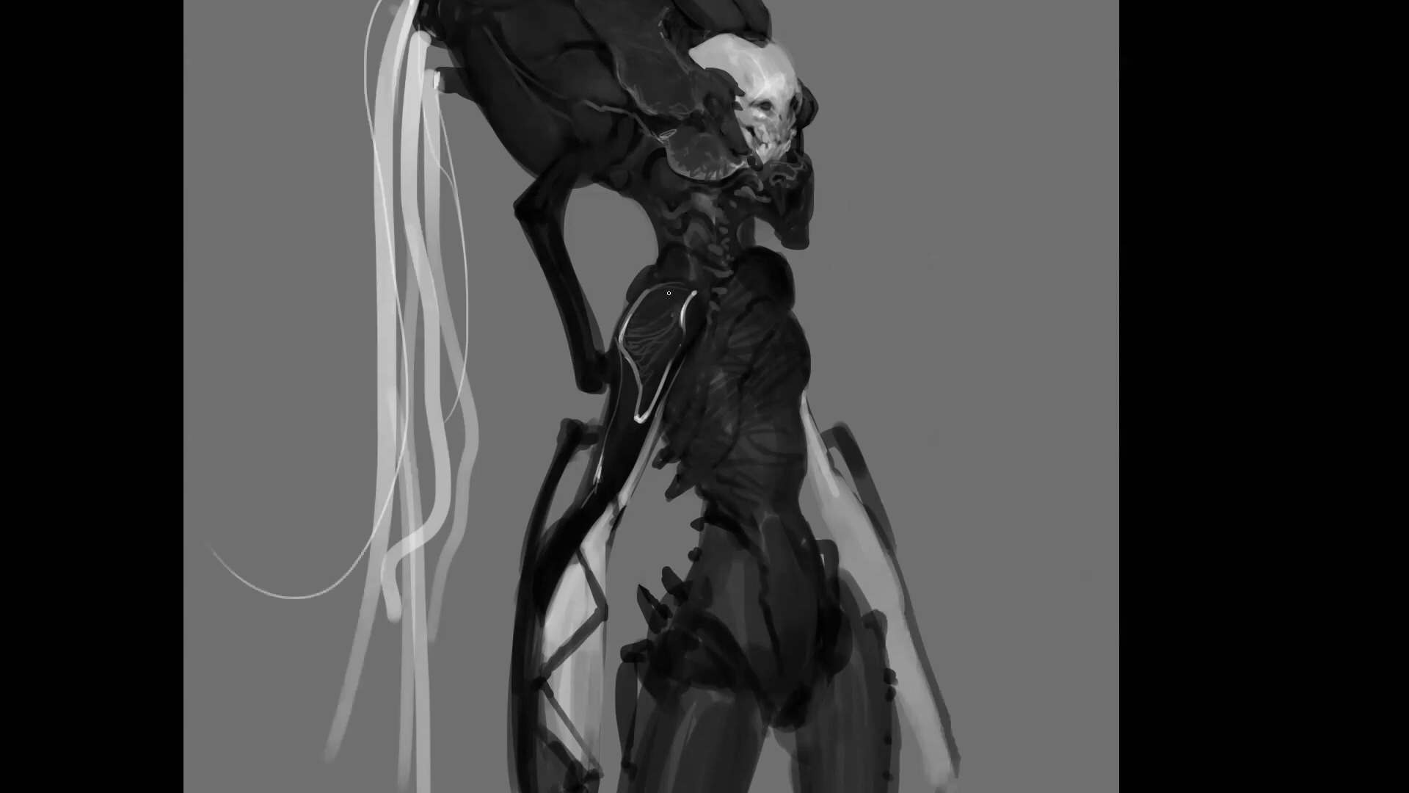
pyautogui.press(']')
pyautogui.press(']')
pyautogui.press(']')
pyautogui.keyDown('alt'); pyautogui.click(662, 440); pyautogui.keyUp('alt')
pyautogui.keyDown('alt'); pyautogui.click(662, 441); pyautogui.keyUp('alt')
pyautogui.keyDown('alt'); pyautogui.click(663, 442); pyautogui.keyUp('alt')
# Flip the canvas and break up the short pale curve on the shoulder plate's inner edge
pyautogui.hotkey('ctrl', 'shift', 'h')
pyautogui.click(659, 401)
pyautogui.click(659, 400)
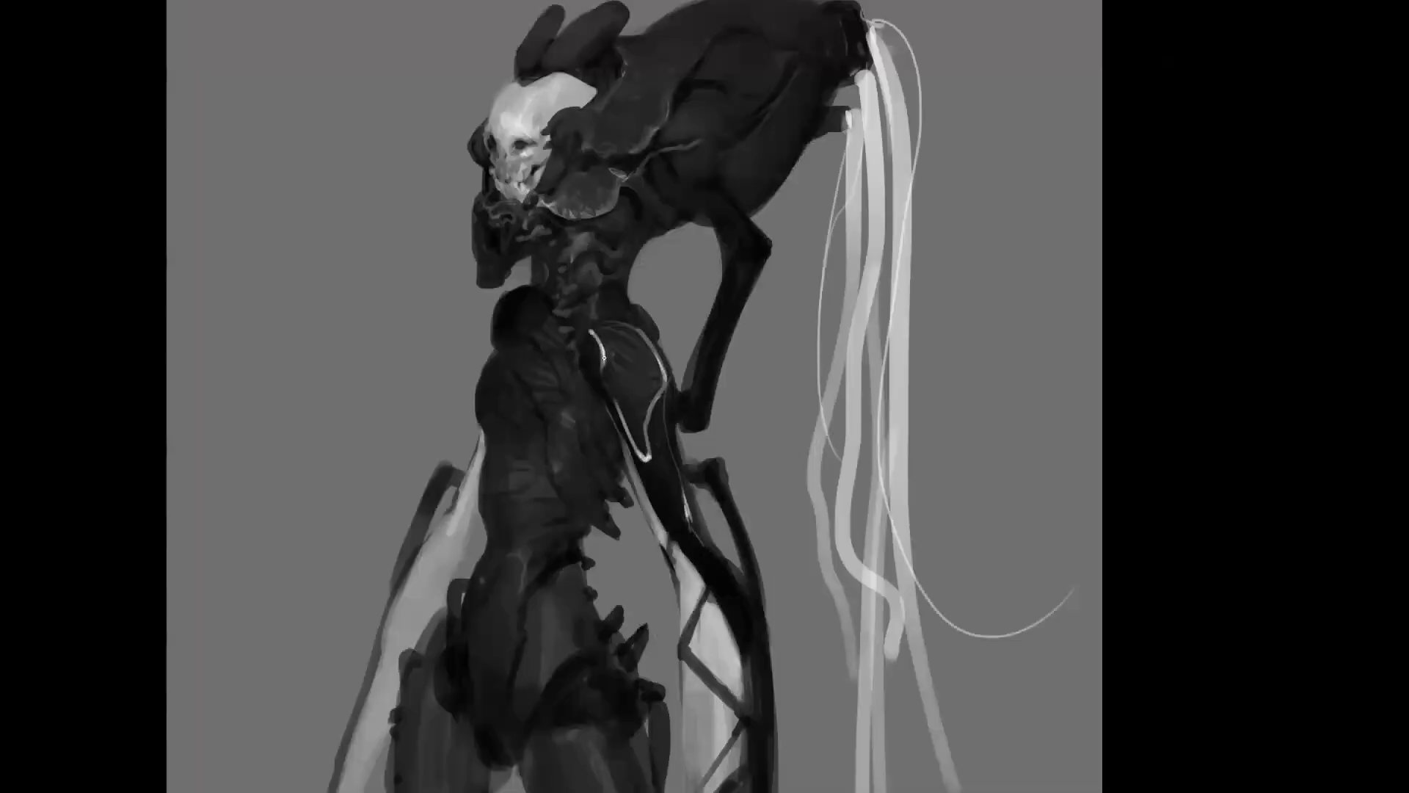
pyautogui.moveTo(592, 329); pyautogui.dragTo(602, 363)
pyautogui.keyDown('alt'); pyautogui.click(666, 459); pyautogui.keyUp('alt')
pyautogui.keyDown('alt'); pyautogui.click(668, 470); pyautogui.keyUp('alt')
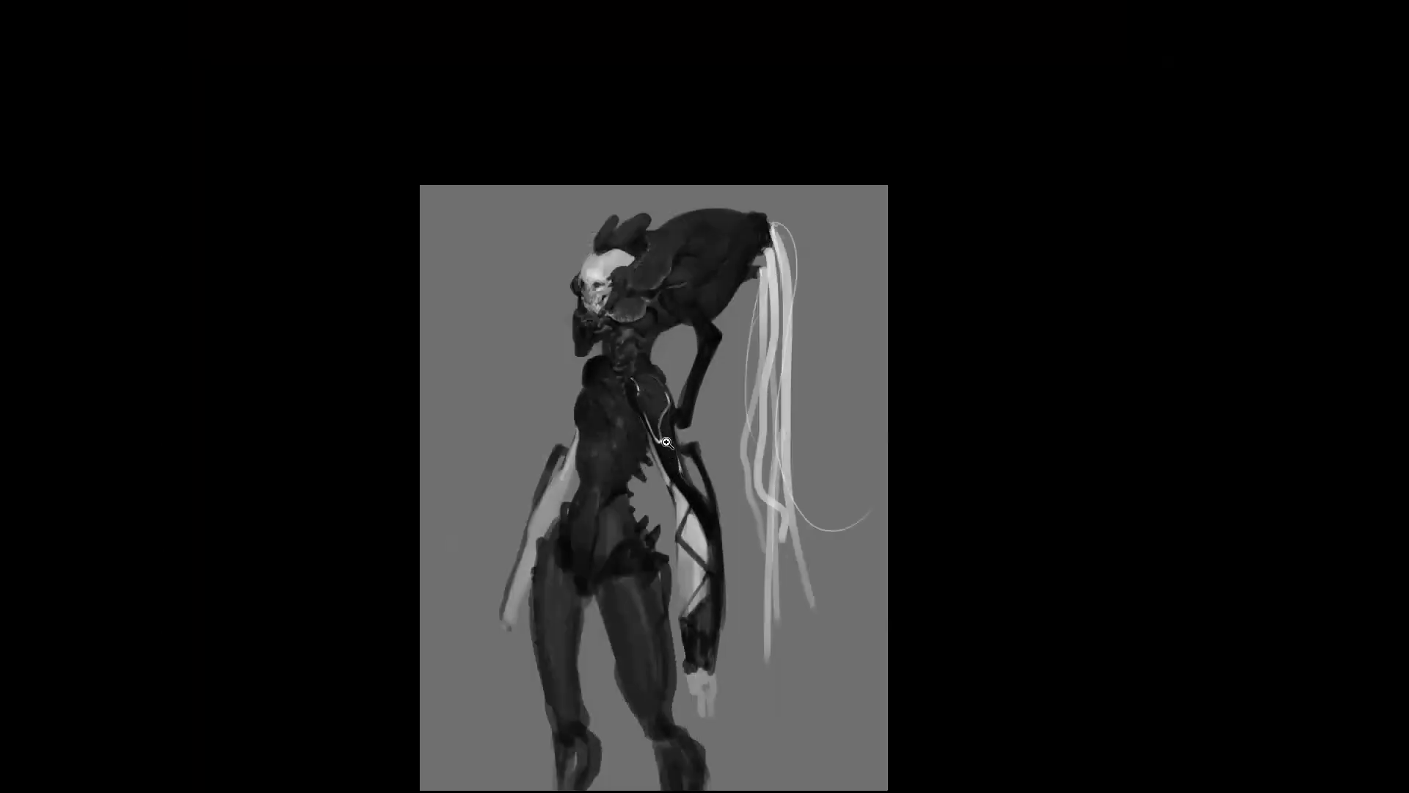
pyautogui.click(664, 421)
pyautogui.click(665, 420)
pyautogui.keyDown('alt'); pyautogui.click(664, 421); pyautogui.keyUp('alt')
pyautogui.click(659, 421)
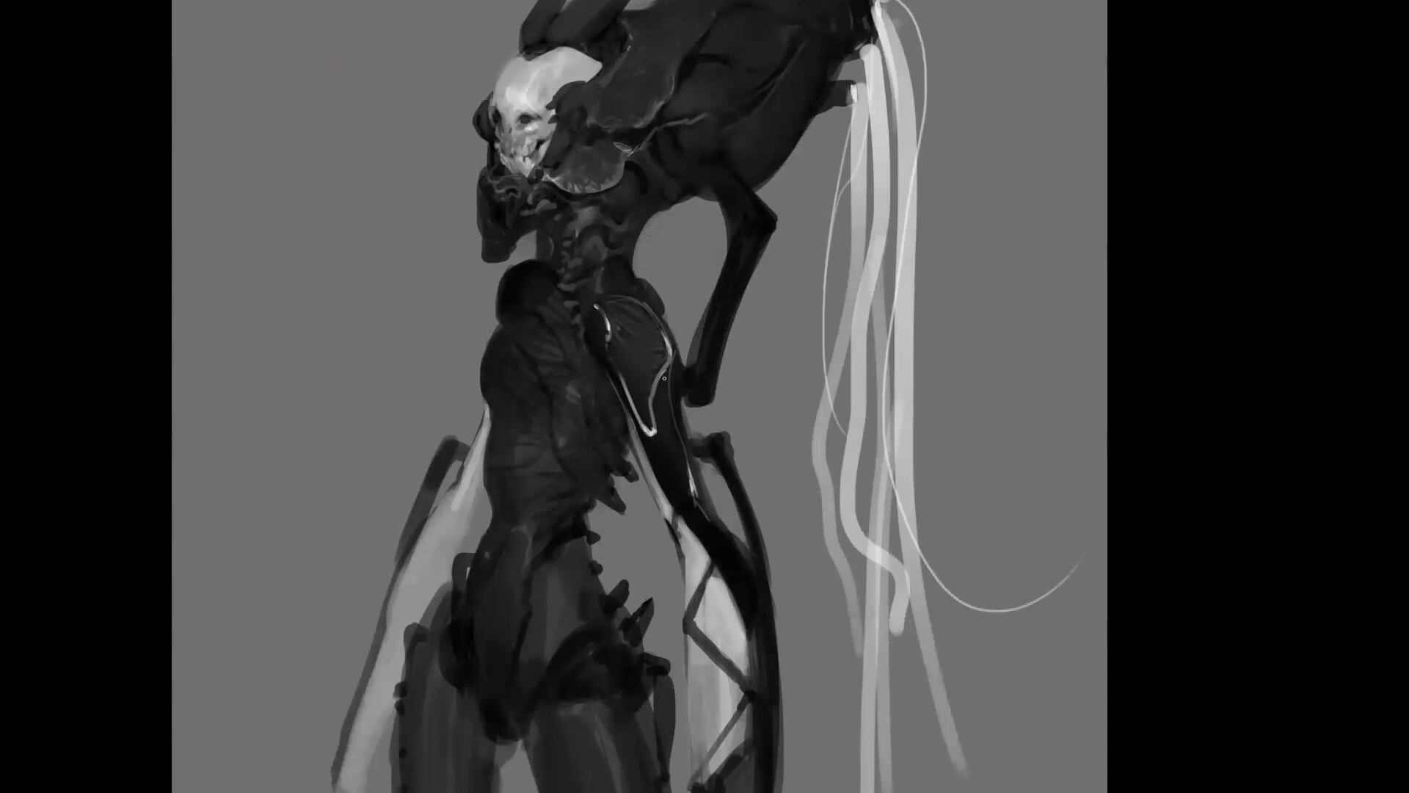
# Shade the near arm dark grey from below the shoulder plate past the elbow, covering the top of the pale forearm patch
pyautogui.press(']')
pyautogui.moveTo(668, 392)
pyautogui.mouseDown()
pyautogui.moveTo(661, 450)
pyautogui.moveTo(687, 474)
pyautogui.moveTo(671, 471)
pyautogui.mouseUp()
pyautogui.press('alt')
pyautogui.keyDown('alt'); pyautogui.click(658, 456); pyautogui.keyUp('alt')
pyautogui.moveTo(674, 471)
pyautogui.mouseDown()
pyautogui.moveTo(694, 493)
pyautogui.moveTo(690, 518)
pyautogui.moveTo(715, 525)
pyautogui.moveTo(748, 619)
pyautogui.mouseUp()
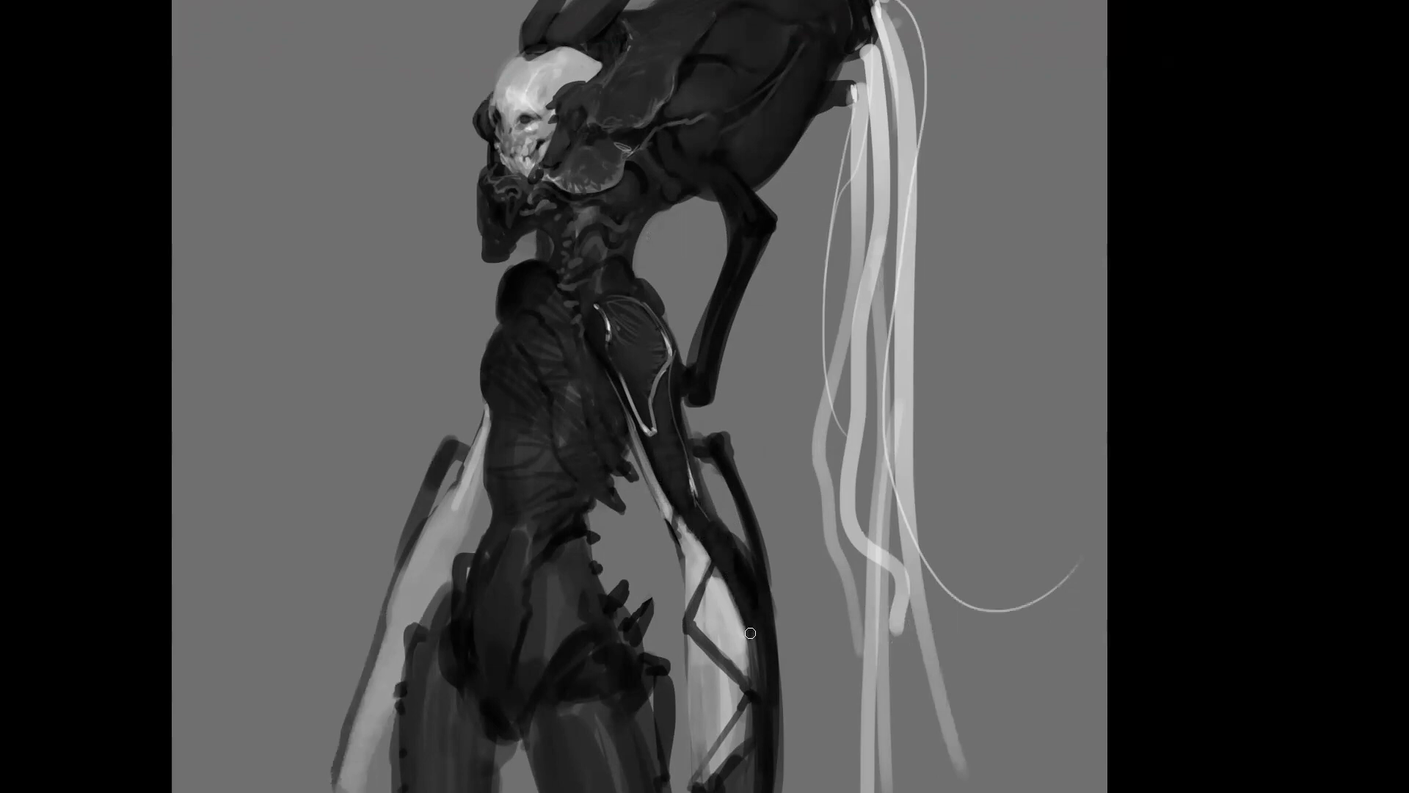
pyautogui.moveTo(692, 513); pyautogui.dragTo(750, 643)
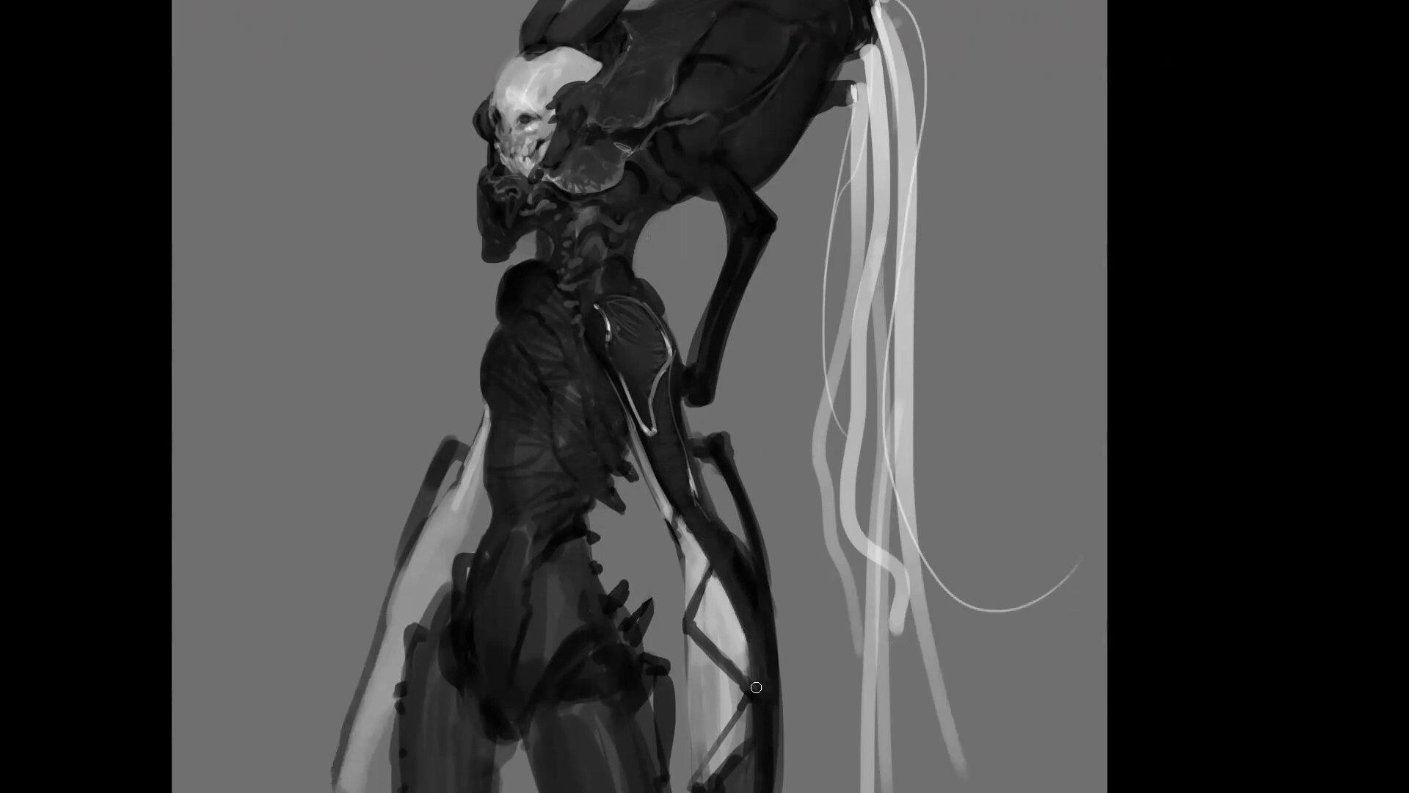
pyautogui.moveTo(680, 521); pyautogui.dragTo(704, 571)
pyautogui.moveTo(691, 598)
pyautogui.mouseDown()
pyautogui.moveTo(681, 546)
pyautogui.moveTo(690, 607)
pyautogui.mouseUp()
pyautogui.moveTo(683, 535)
pyautogui.mouseDown()
pyautogui.moveTo(704, 575)
pyautogui.moveTo(639, 452)
pyautogui.moveTo(654, 486)
pyautogui.mouseUp()
pyautogui.moveTo(637, 429); pyautogui.dragTo(667, 526)
pyautogui.hotkey('ctrl', 'alt', 'z')
pyautogui.hotkey('ctrl', 'alt', 'z')
pyautogui.hotkey('ctrl', 'alt', 'z')
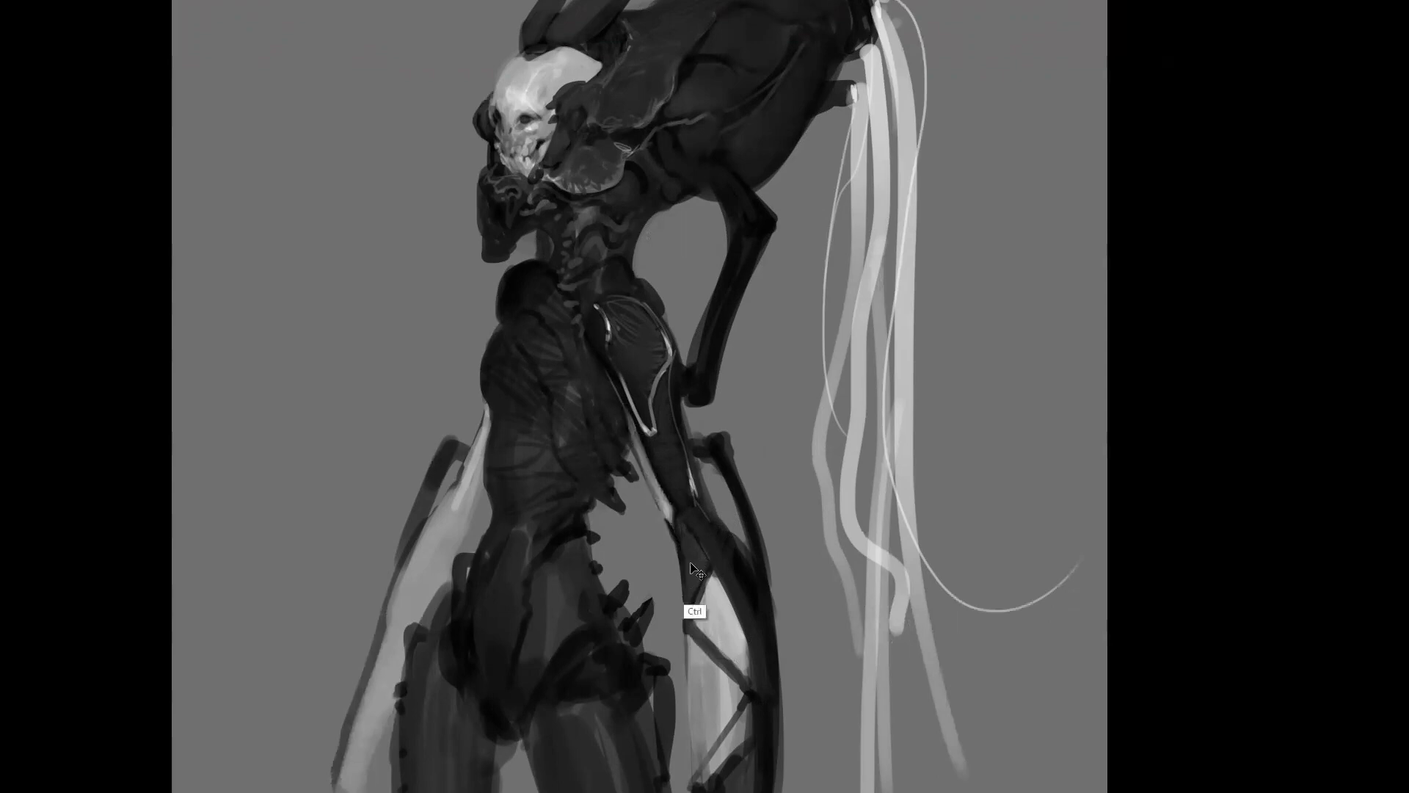
pyautogui.hotkey('ctrl', 'alt', 'z')
# Extend the pale strip along the near upper arm's inner edge upward toward the shoulder
pyautogui.moveTo(630, 429); pyautogui.dragTo(645, 469)
pyautogui.moveTo(619, 400)
pyautogui.mouseDown()
pyautogui.moveTo(649, 484)
pyautogui.moveTo(612, 379)
pyautogui.moveTo(668, 521)
pyautogui.moveTo(649, 478)
pyautogui.moveTo(672, 531)
pyautogui.mouseUp()
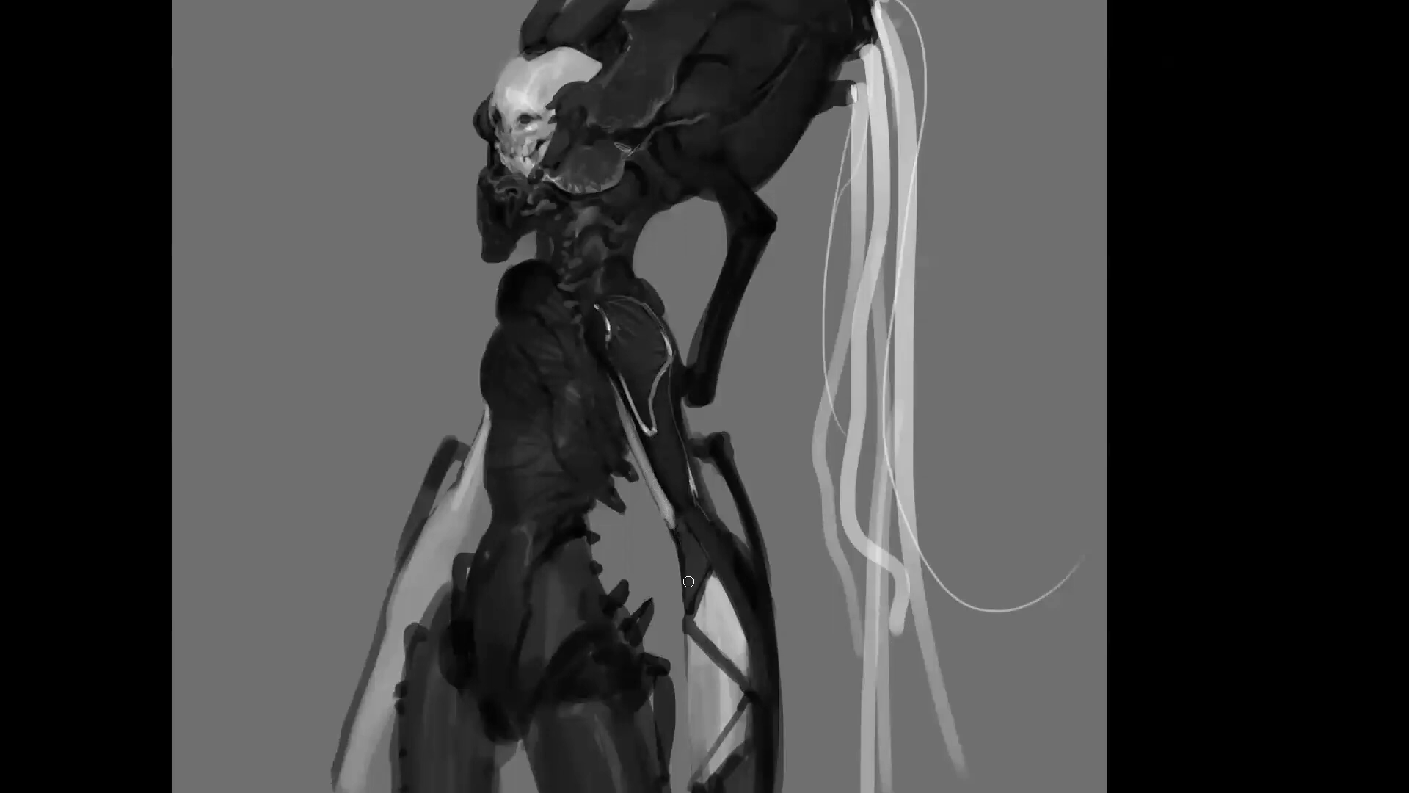
pyautogui.keyDown('alt'); pyautogui.click(700, 593); pyautogui.keyUp('alt')
pyautogui.keyDown('alt'); pyautogui.click(700, 593); pyautogui.keyUp('alt')
pyautogui.keyDown('alt'); pyautogui.click(708, 614); pyautogui.keyUp('alt')
# Flip the canvas and sharpen the inner upper arm's pale strip, cleaning its edge down to the elbow
pyautogui.hotkey('ctrl', 'shift', 'h')
pyautogui.keyDown('ctrl'); pyautogui.click(736, 539); pyautogui.keyUp('ctrl')
pyautogui.keyDown('ctrl'); pyautogui.click(736, 539); pyautogui.keyUp('ctrl')
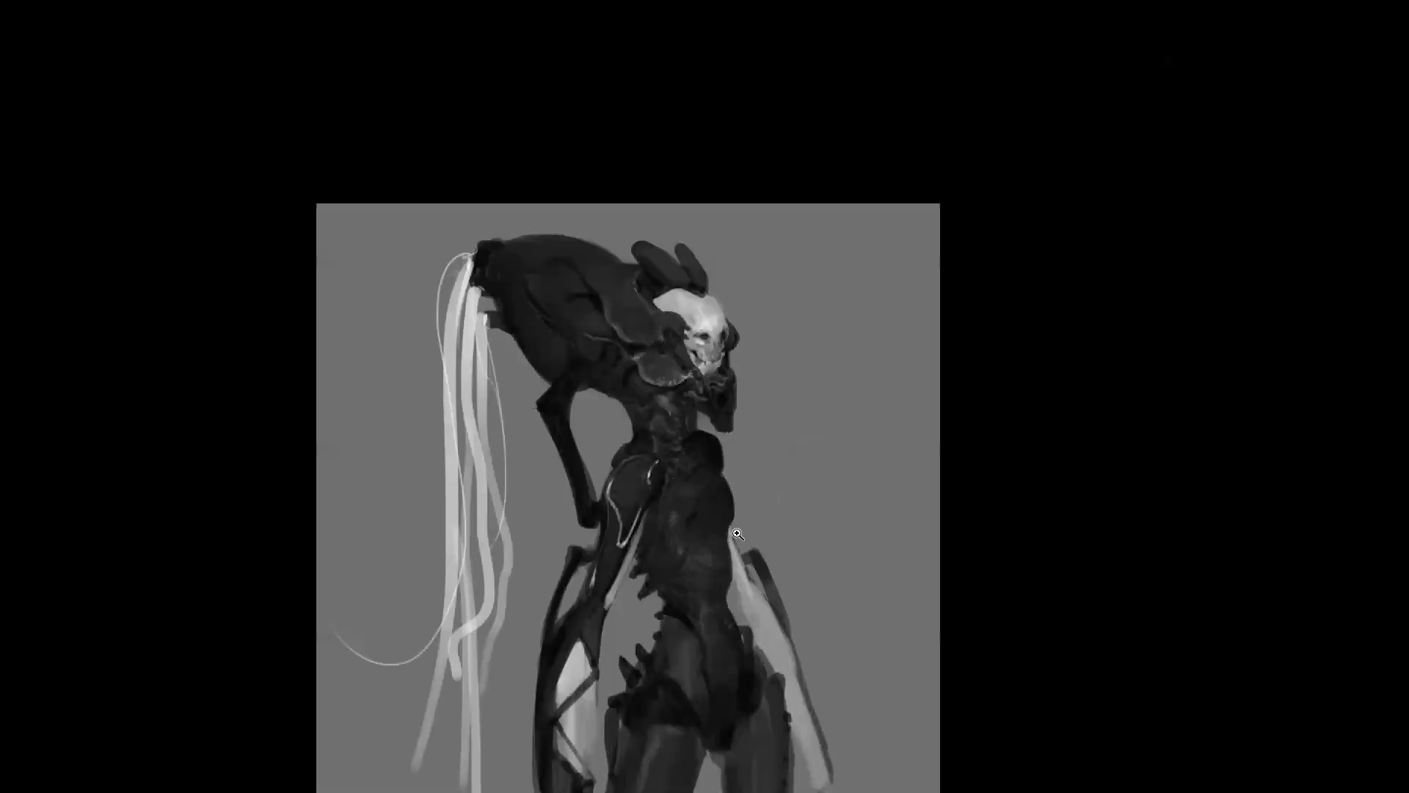
pyautogui.keyDown('ctrl'); pyautogui.click(735, 534); pyautogui.keyUp('ctrl')
pyautogui.moveTo(542, 638); pyautogui.dragTo(588, 533)
pyautogui.keyDown('alt'); pyautogui.click(547, 634); pyautogui.keyUp('alt')
pyautogui.moveTo(566, 593); pyautogui.dragTo(599, 494)
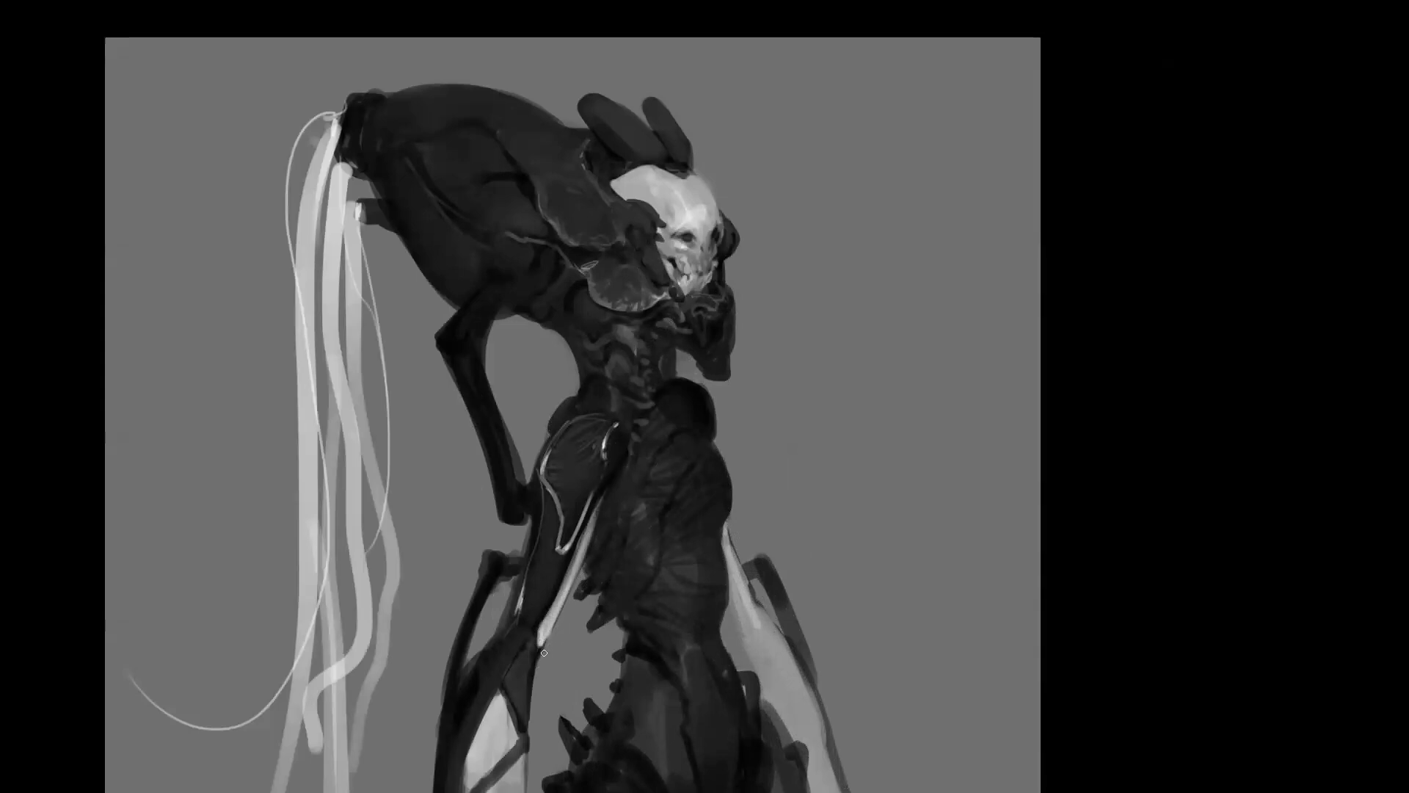
pyautogui.moveTo(548, 637); pyautogui.dragTo(568, 595)
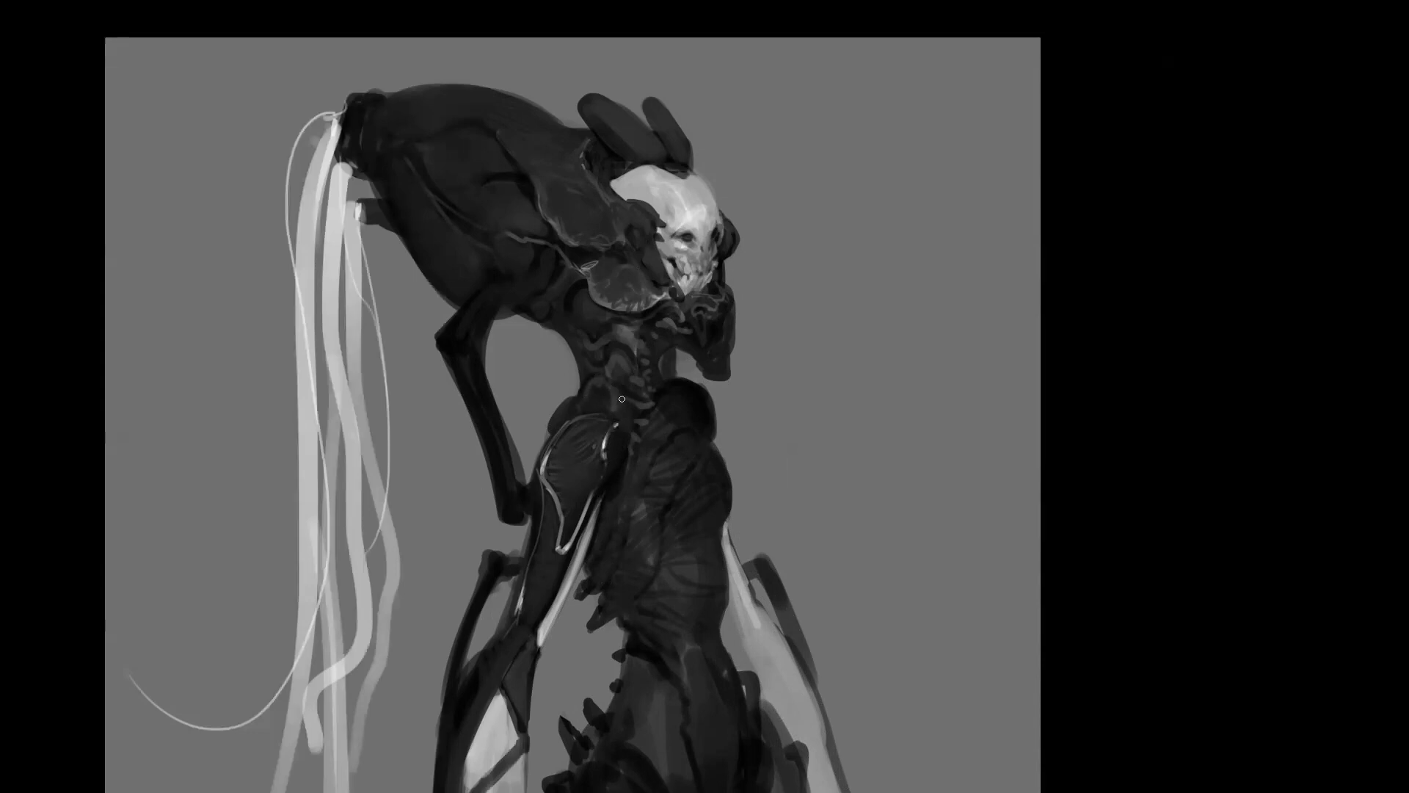
# Touch up the dark shading at the neck's base beside the spine, and flip the canvas to check the whole figure
pyautogui.moveTo(608, 394); pyautogui.dragTo(615, 399)
pyautogui.hotkey('ctrl', 'space')
pyautogui.keyDown('alt'); pyautogui.click(667, 427); pyautogui.keyUp('alt')
pyautogui.keyDown('alt'); pyautogui.click(668, 433); pyautogui.keyUp('alt')
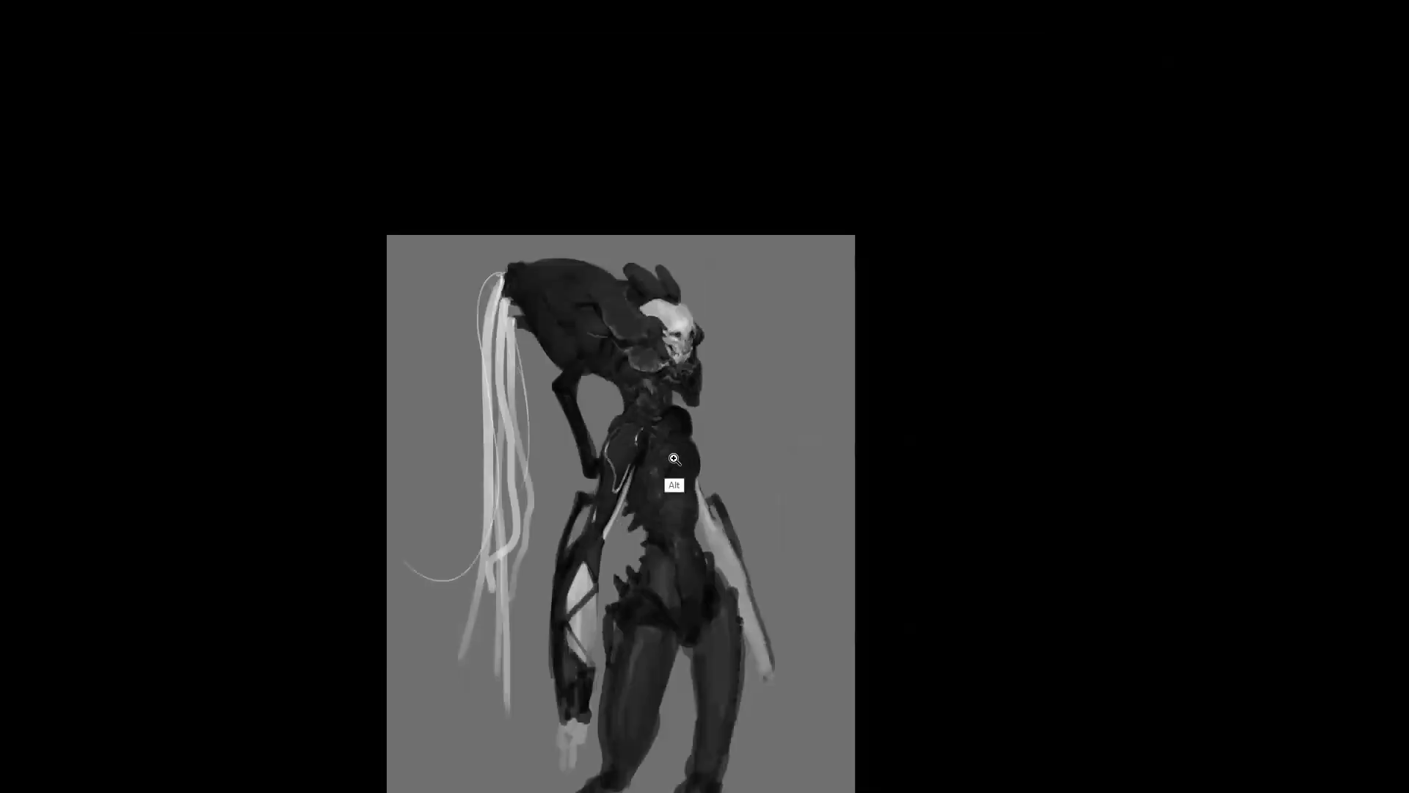
pyautogui.keyDown('ctrl'); pyautogui.click(673, 453); pyautogui.keyUp('ctrl')
pyautogui.hotkey('ctrl', 'shift', 'h')
pyautogui.keyDown('ctrl'); pyautogui.click(638, 290); pyautogui.keyUp('ctrl')
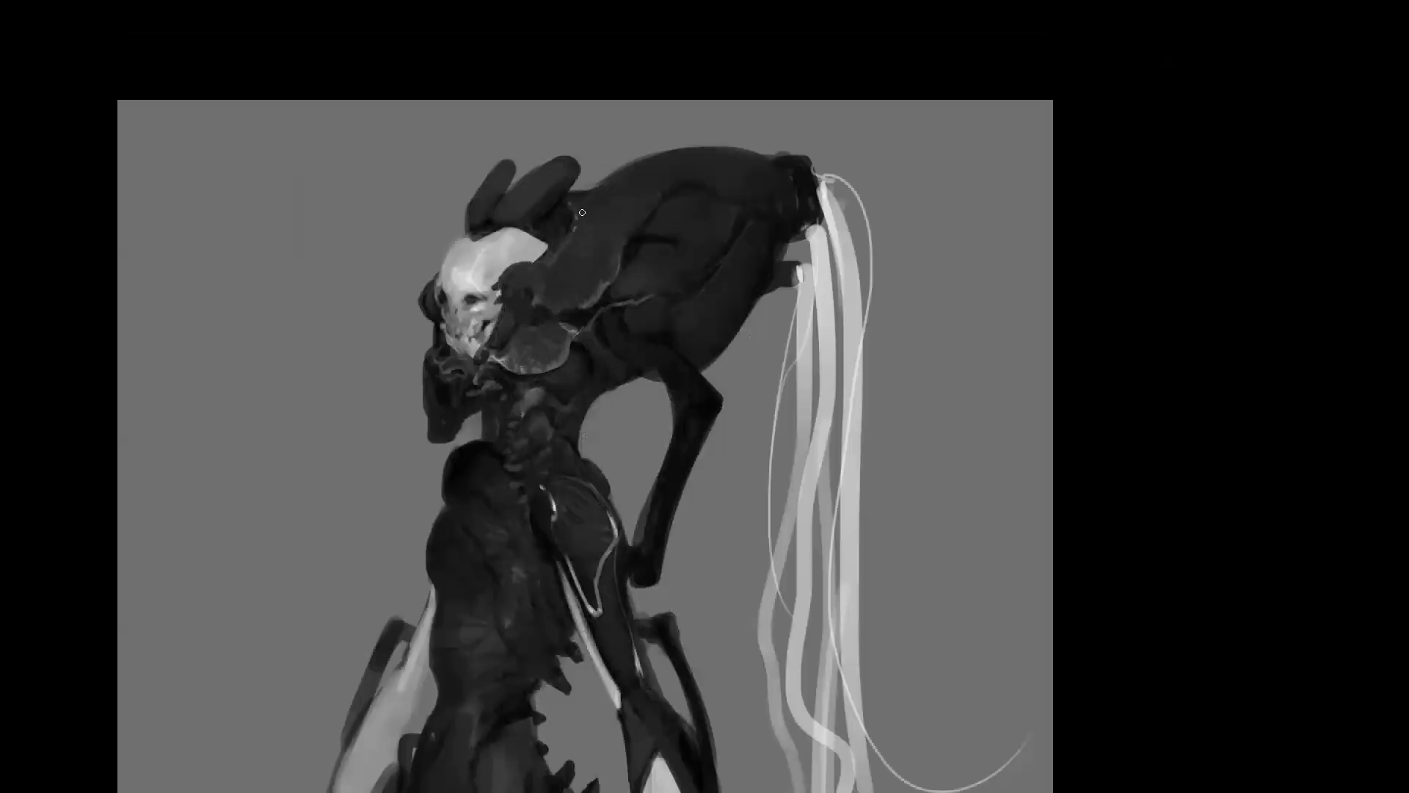
# Extend the dark horn base along the skull's forehead, refine the skull's outer edge, and flip the canvas
pyautogui.moveTo(489, 230); pyautogui.dragTo(466, 239)
pyautogui.hotkey('ctrl', 'f')
pyautogui.hotkey('ctrl', 'f')
pyautogui.moveTo(444, 268); pyautogui.dragTo(442, 284)
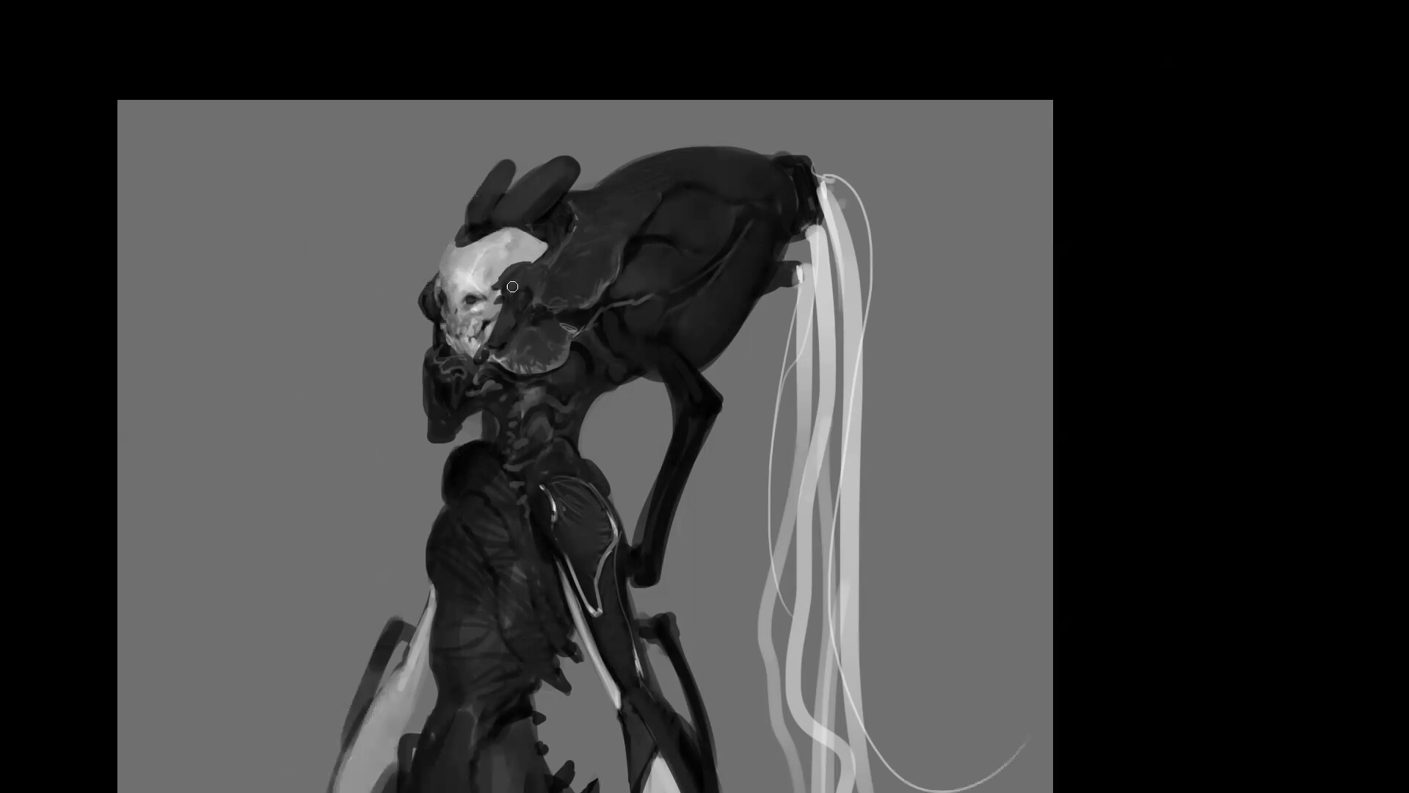
pyautogui.press('m')
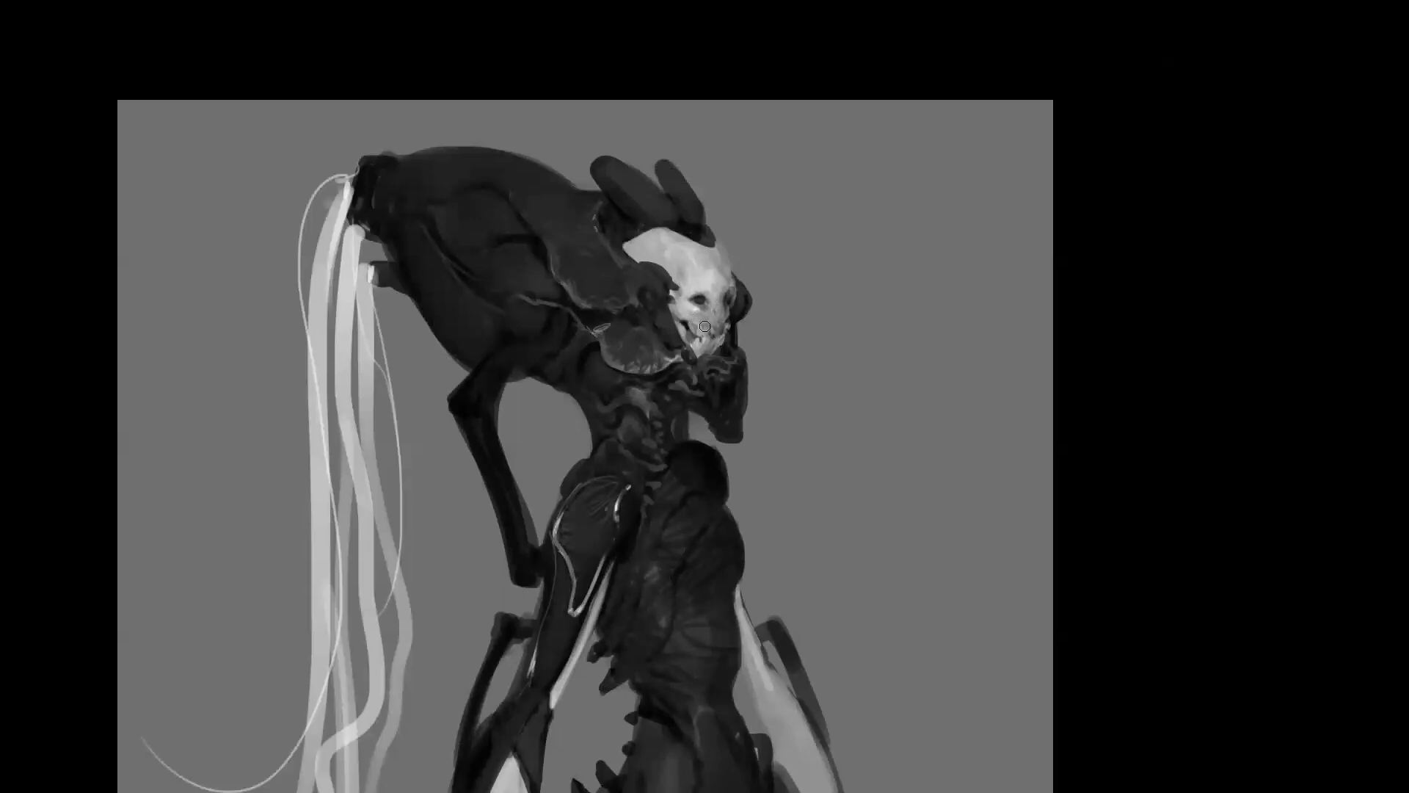
# Examine the full figure in both canvas orientations, checking the legs, torso, hips and forearms
pyautogui.keyDown('alt'); pyautogui.click(721, 418); pyautogui.keyUp('alt')
pyautogui.keyDown('alt'); pyautogui.click(721, 418); pyautogui.keyUp('alt')
pyautogui.press('F2')
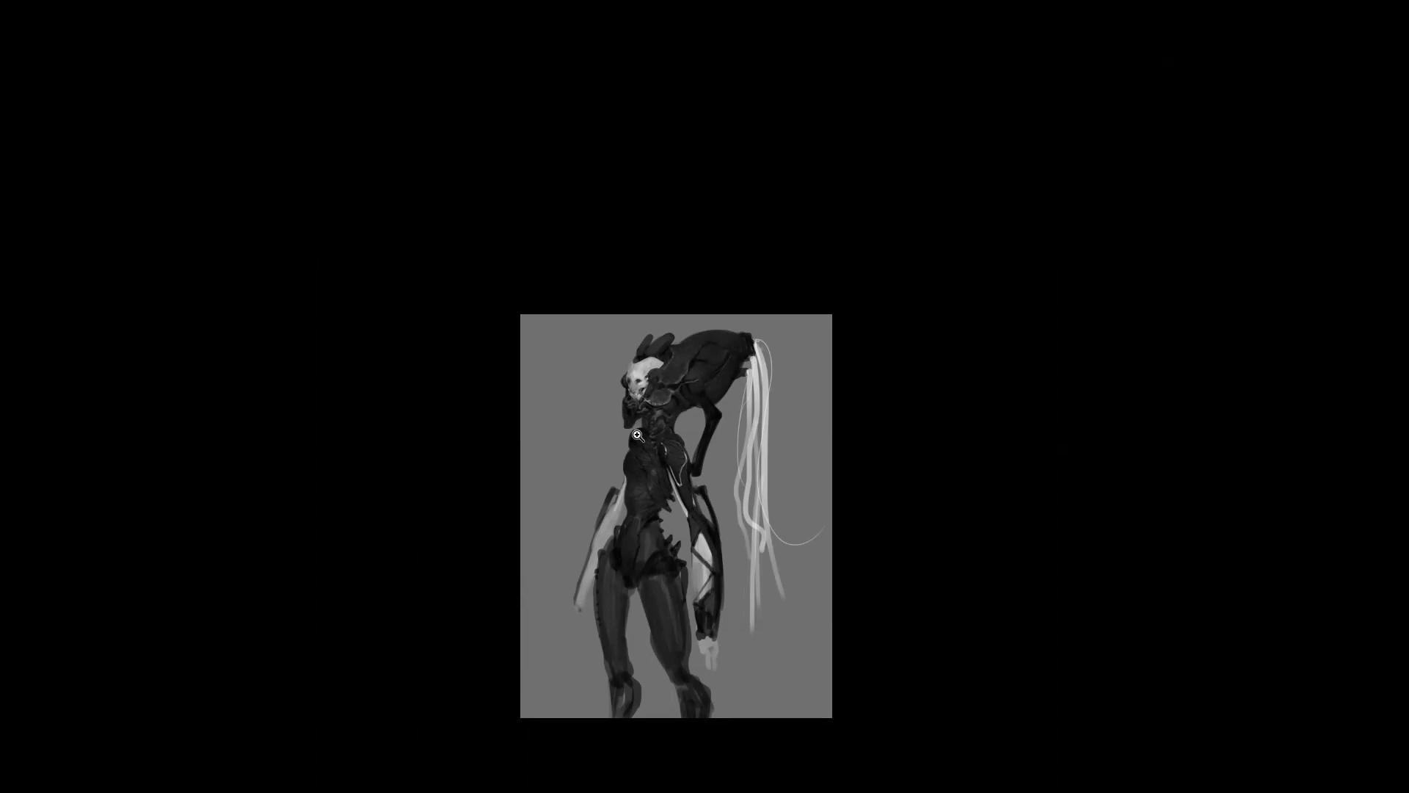
pyautogui.click(665, 496)
pyautogui.moveTo(656, 579); pyautogui.dragTo(628, 383)
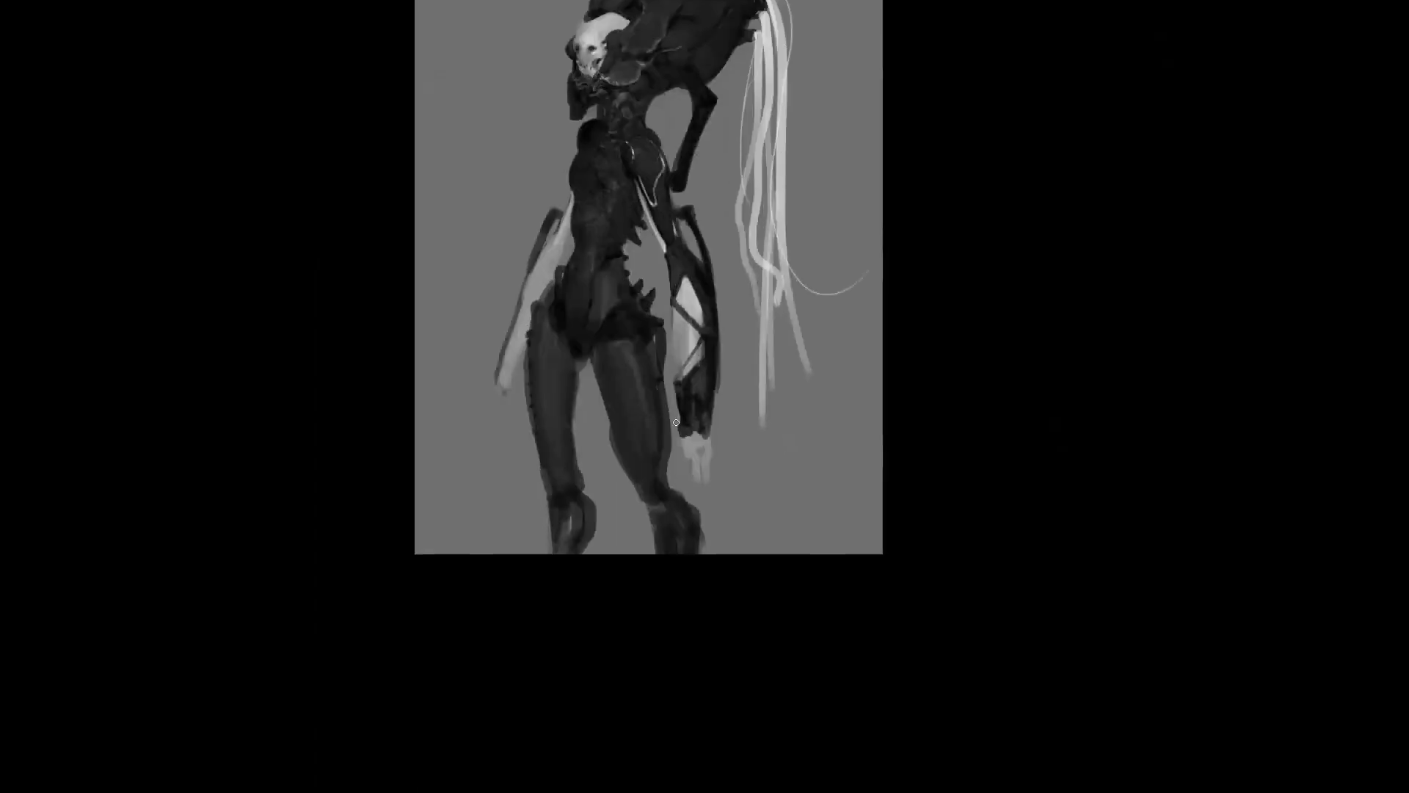
pyautogui.press('F2')
pyautogui.click(716, 265)
pyautogui.moveTo(726, 290); pyautogui.dragTo(745, 394)
pyautogui.press('f')
pyautogui.press('f')
pyautogui.press('f')
pyautogui.click(765, 341)
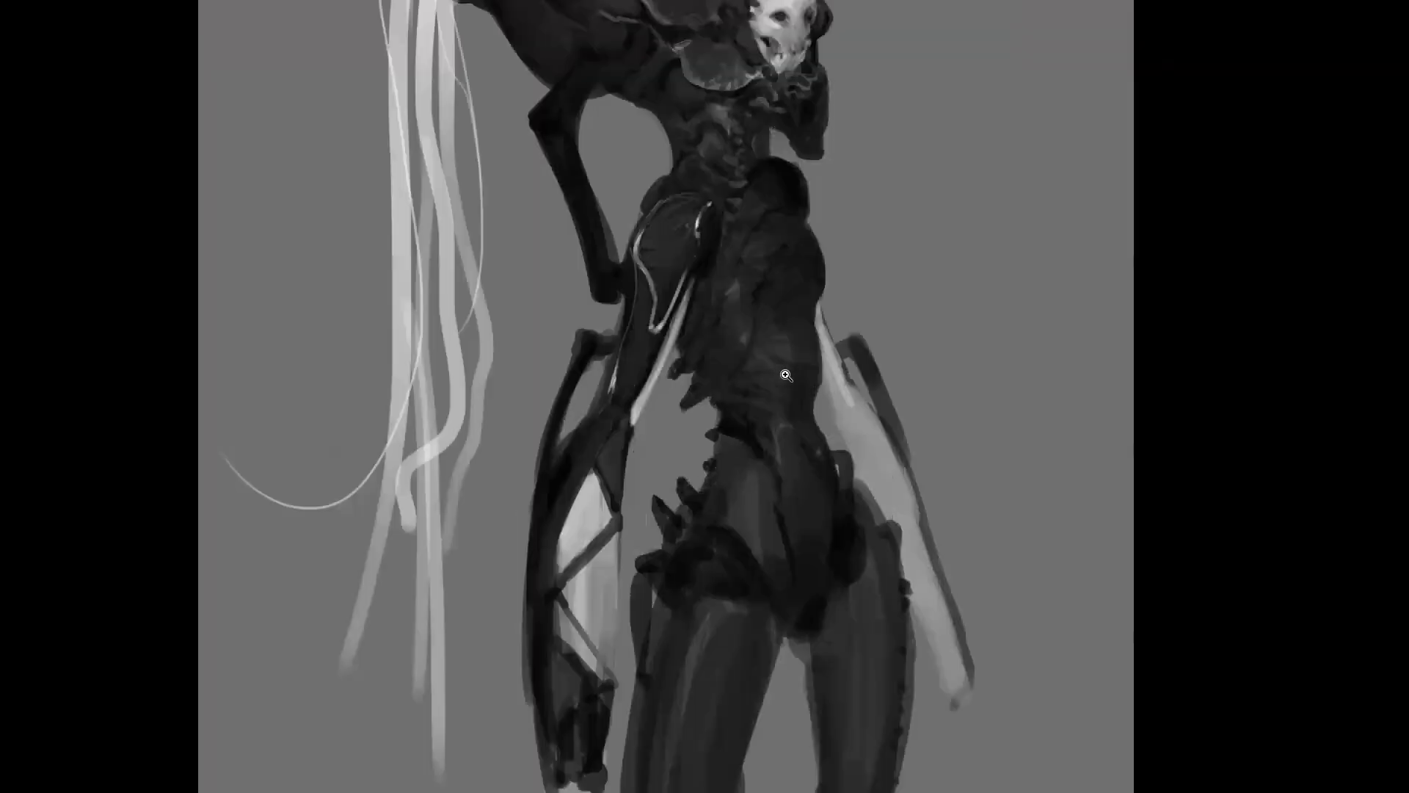